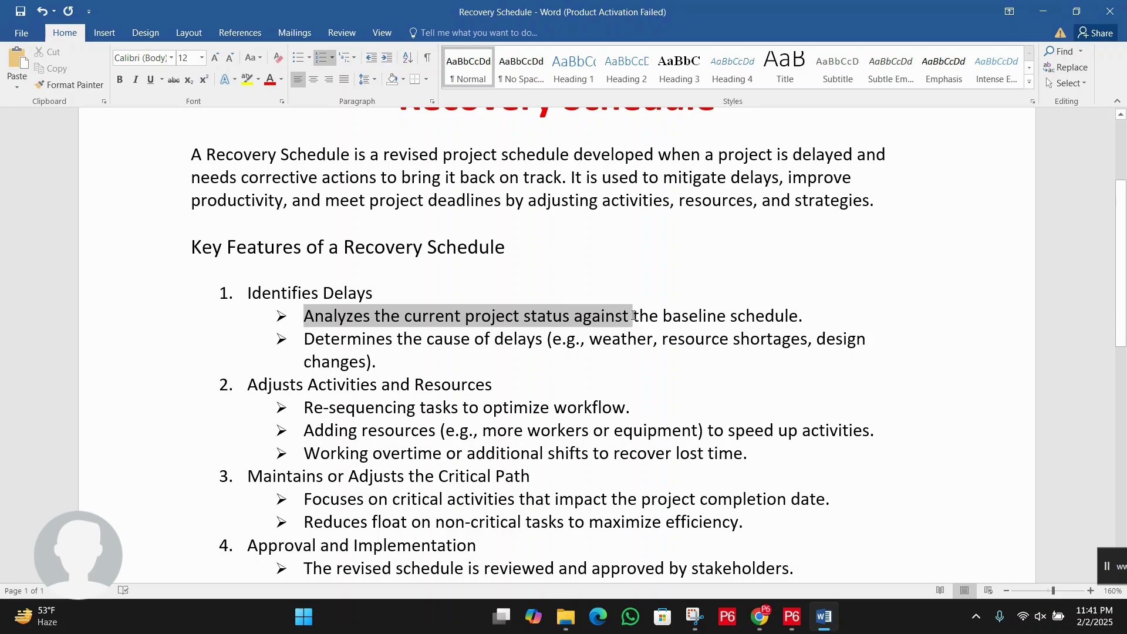
Step: Read the points under "Identifies Delays" about baseline comparison and causes of delays
left_click(717, 317)
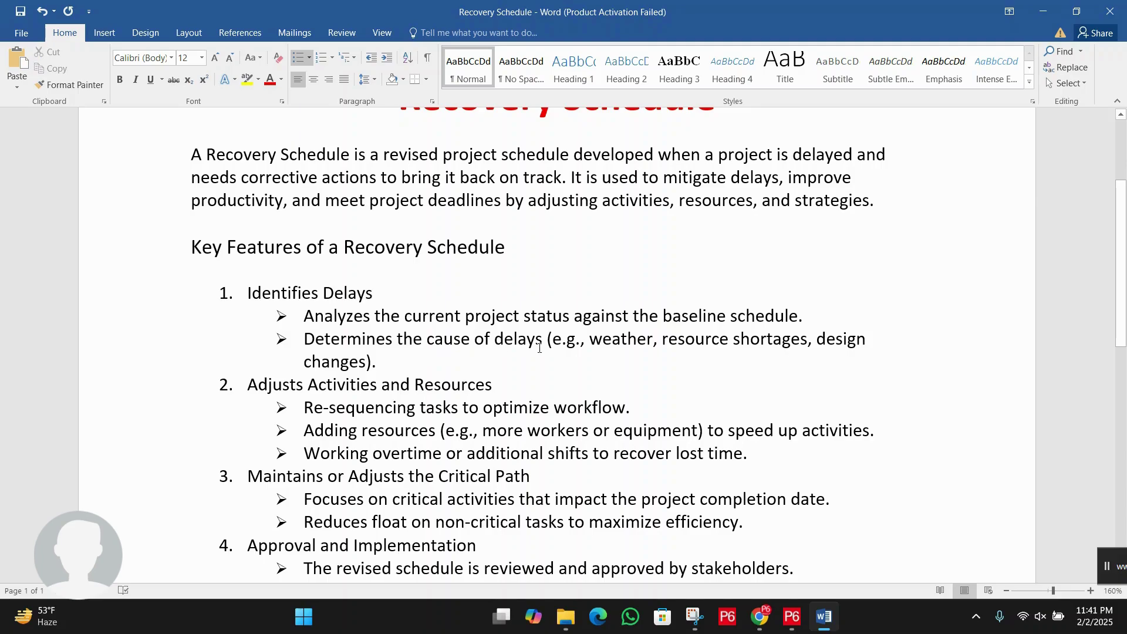
left_click(540, 346)
left_click_drag(602, 340, 775, 368)
left_click(372, 362)
scroll(370, 371, "down", 1)
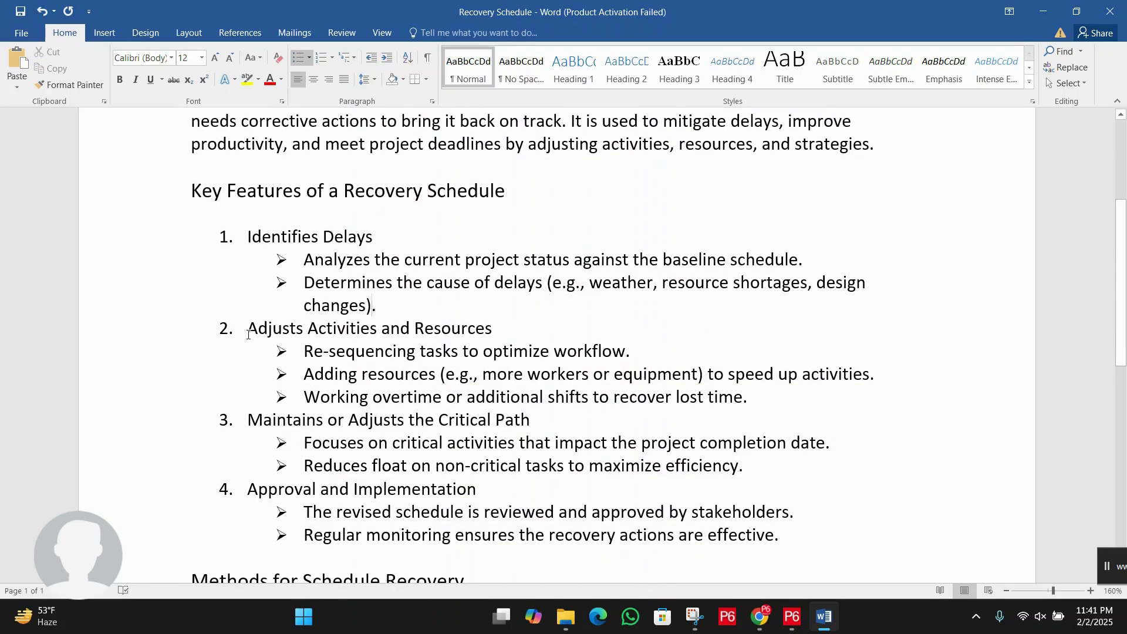
Step: Examine the "Adjusts Activities and Resources" points on re-sequencing tasks, adding workers or equipment, and working overtime or extra shifts
left_click_drag(249, 333, 475, 320)
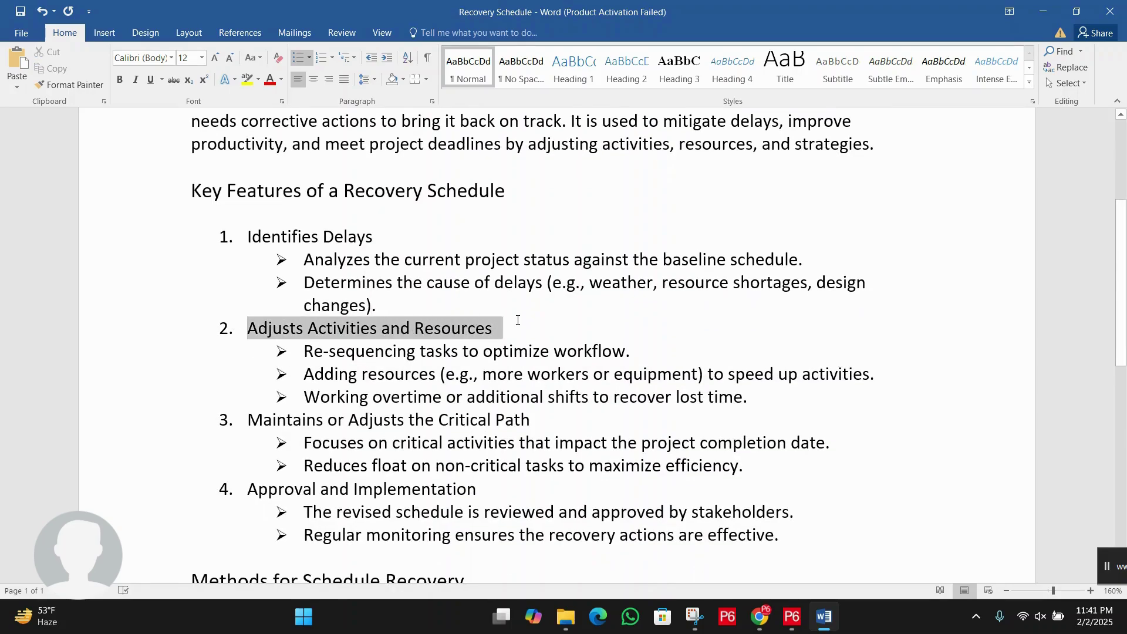
left_click(468, 327)
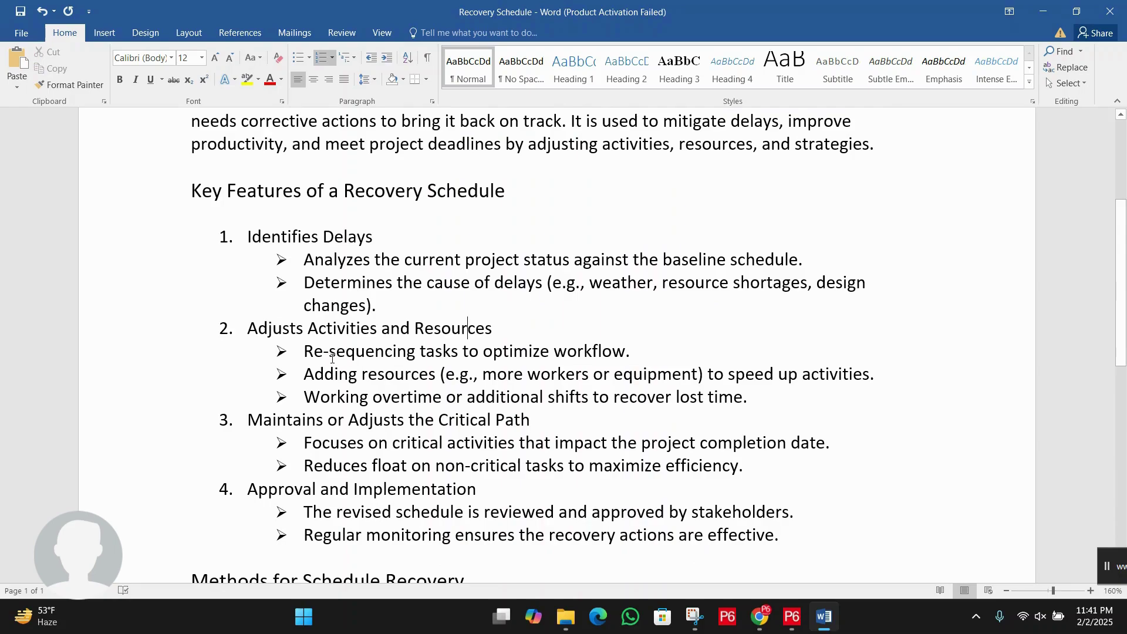
left_click_drag(477, 347, 630, 351)
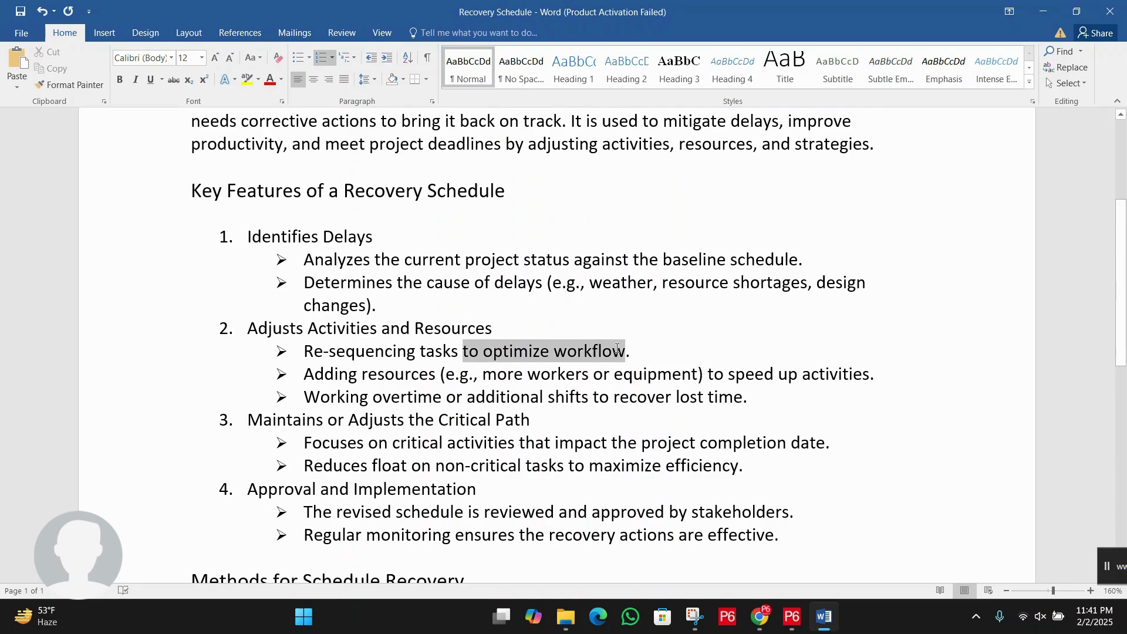
left_click(584, 351)
left_click(348, 374)
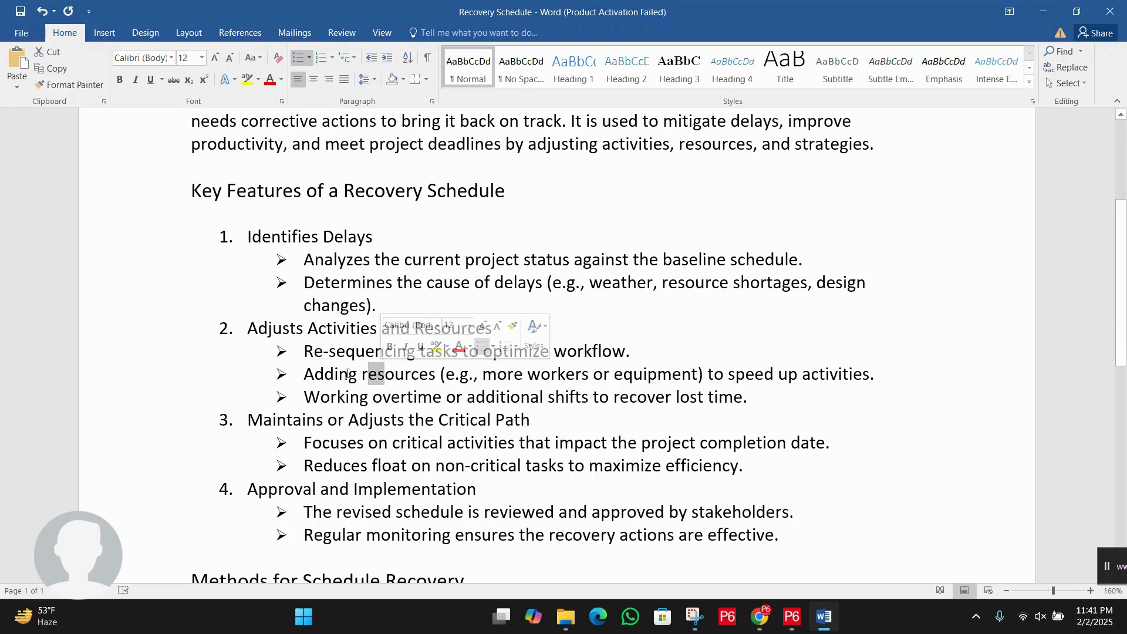
left_click_drag(469, 376, 697, 374)
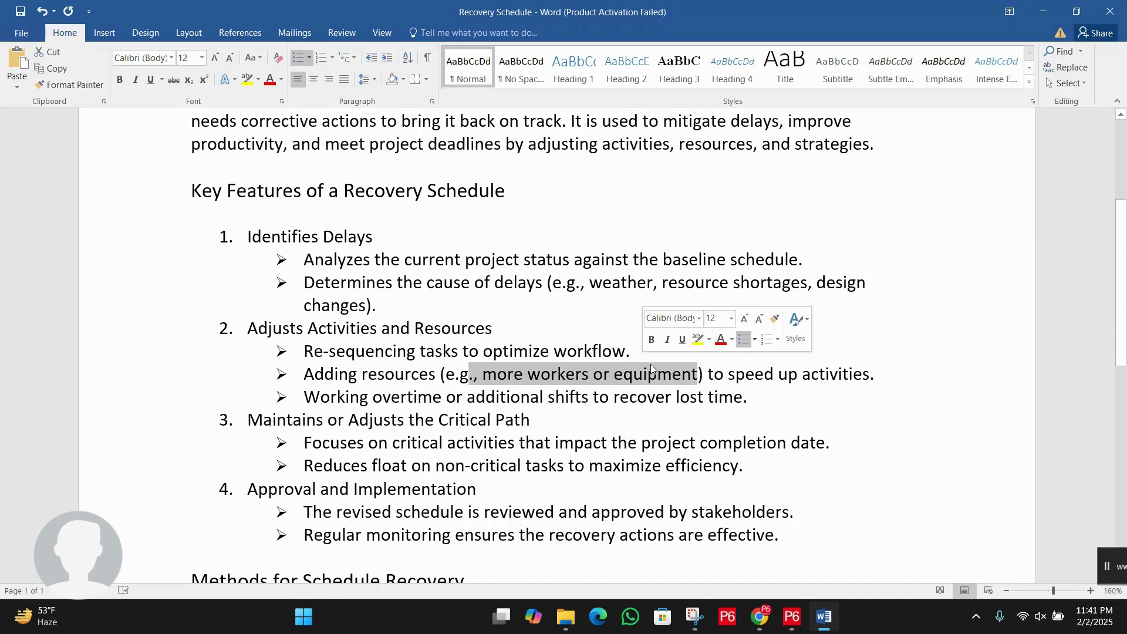
left_click(797, 373)
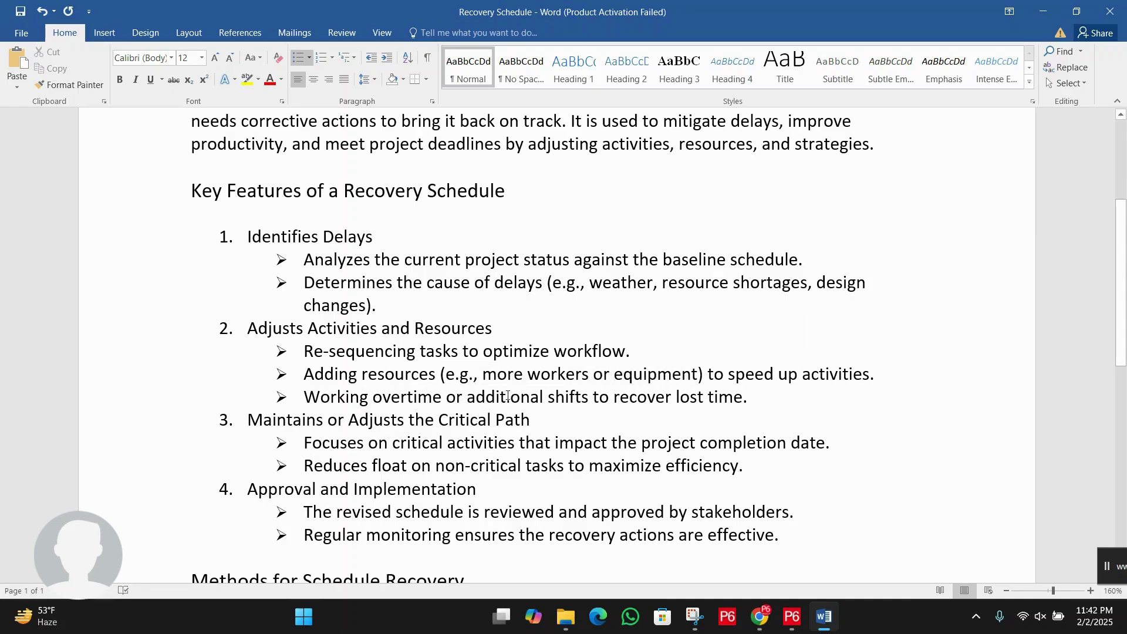
left_click_drag(498, 398, 591, 398)
left_click(558, 398)
Step: Review the "Maintains or Adjusts the Critical Path" points and the "Approval and Implementation" feature
scroll(559, 398, "down", 2)
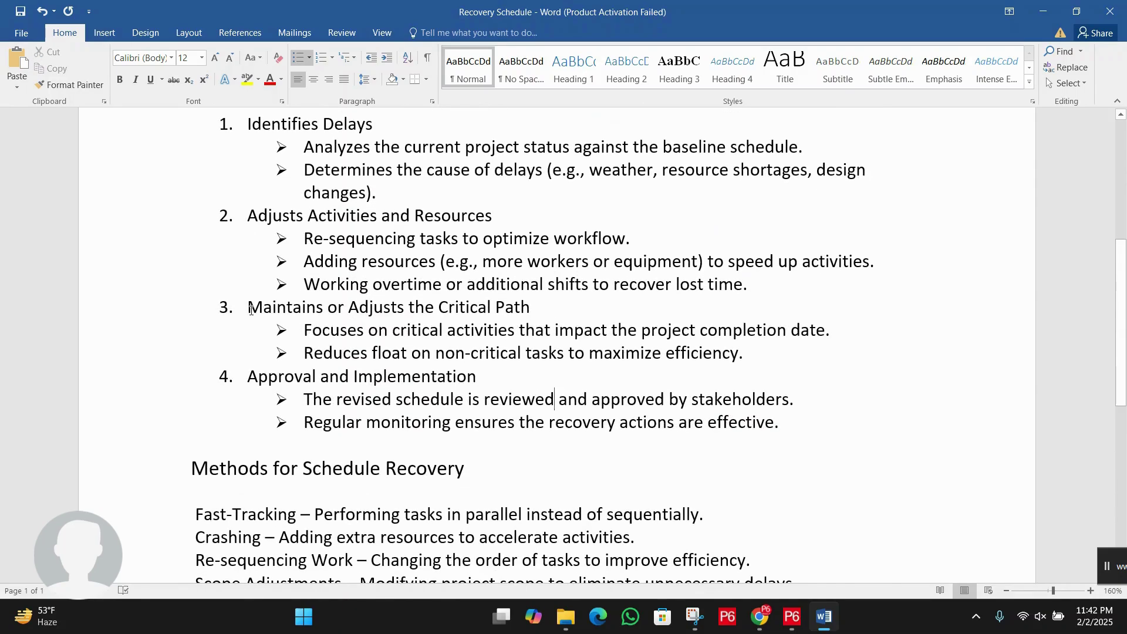
left_click_drag(250, 309, 503, 306)
left_click(504, 307)
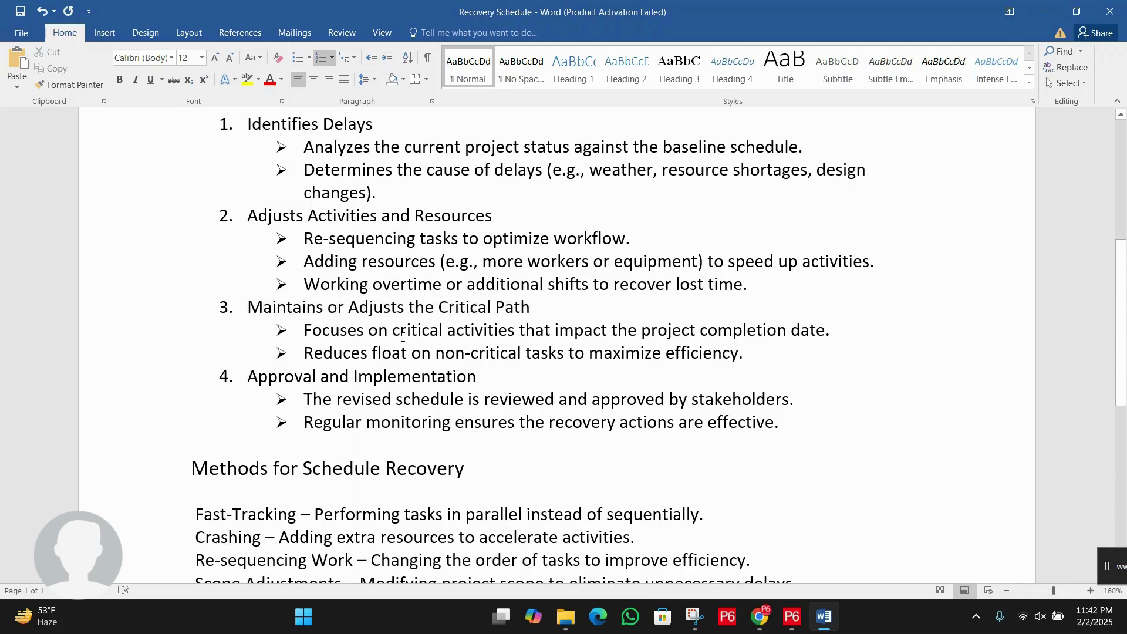
left_click_drag(398, 333, 825, 331)
left_click(743, 344)
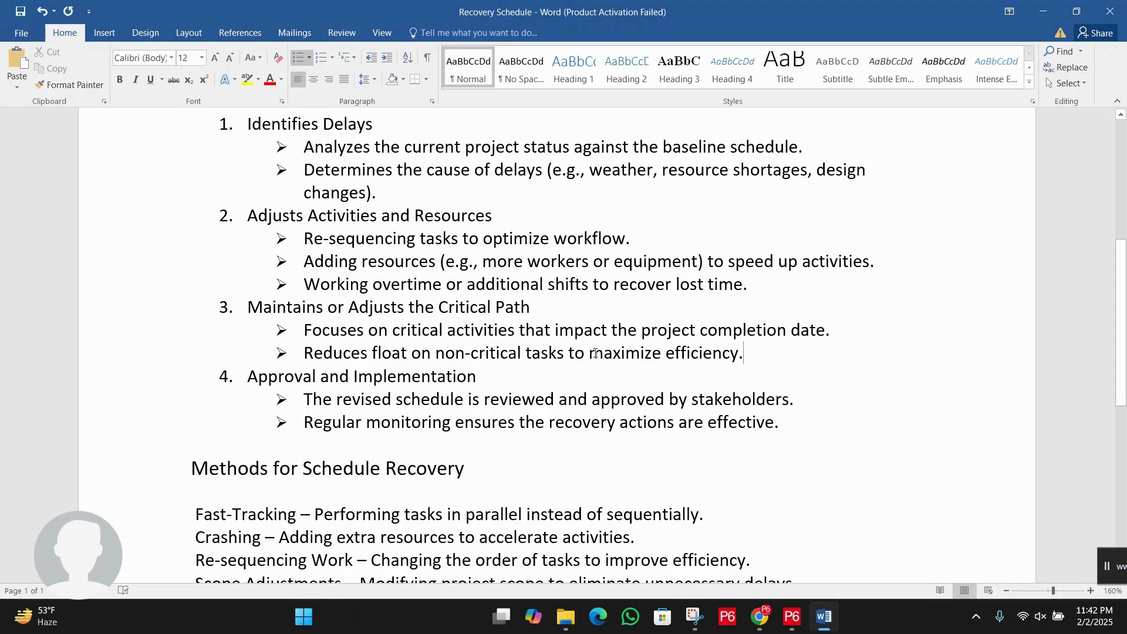
left_click_drag(575, 353, 746, 349)
left_click(680, 329)
left_click(352, 376)
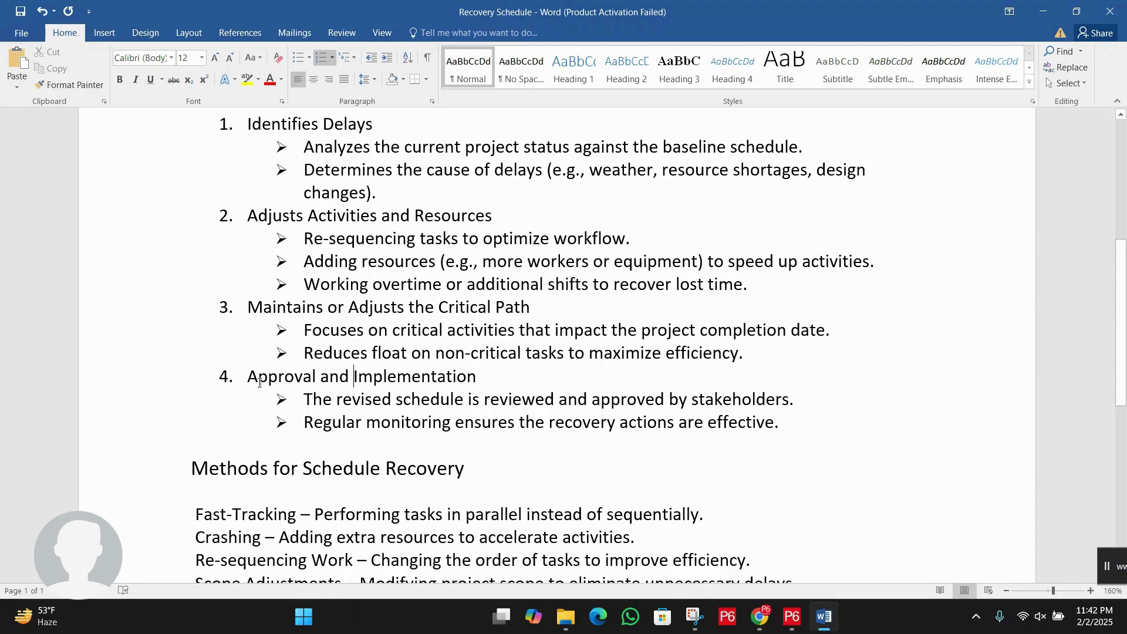
left_click_drag(247, 376, 417, 366)
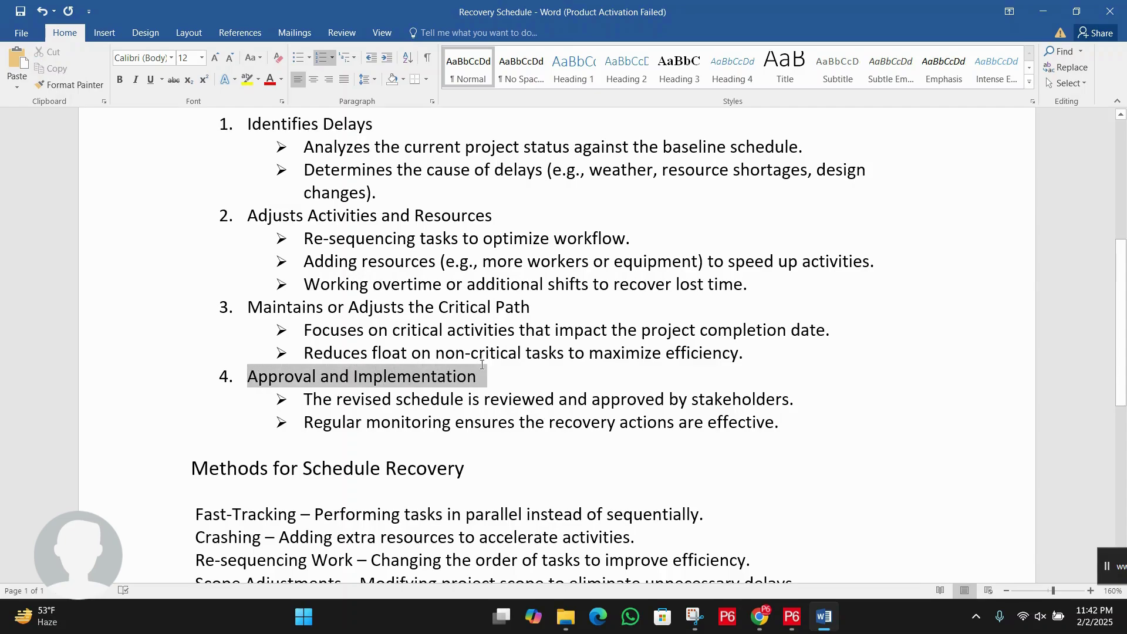
left_click(468, 376)
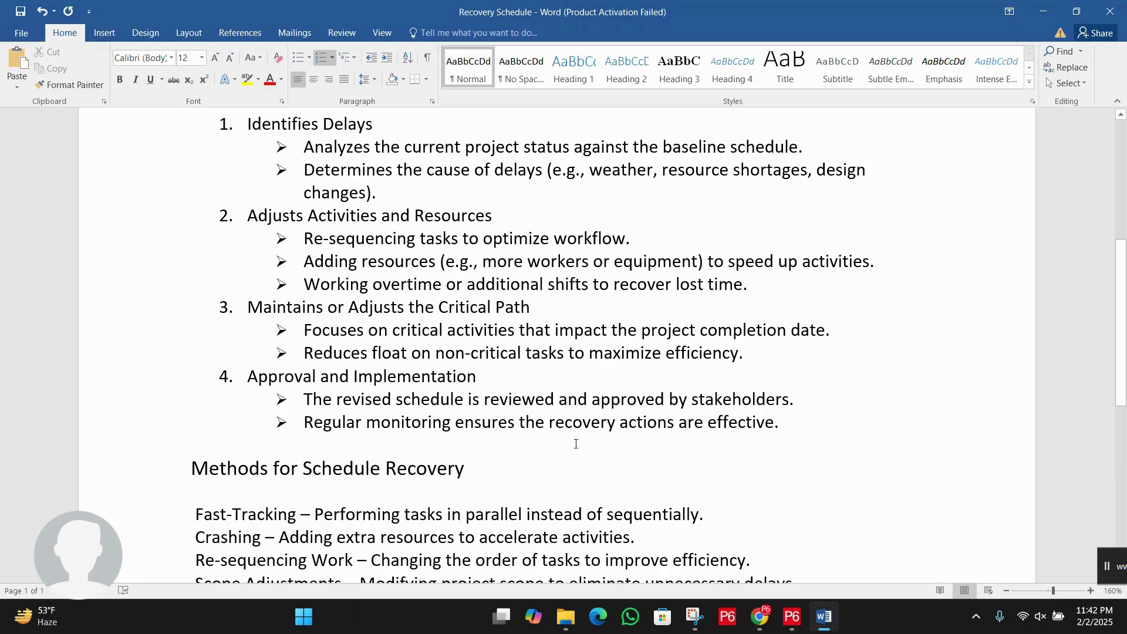
Step: Read the "Methods for Schedule Recovery" heading and examine the definition of Fast-Tracking
scroll(528, 434, "down", 3)
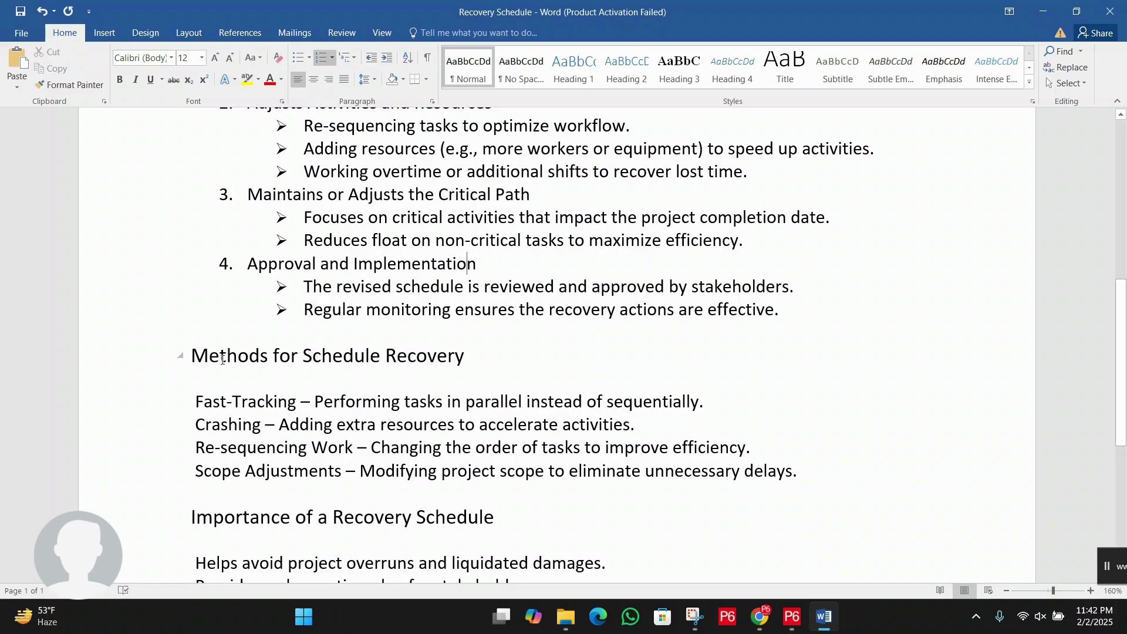
left_click(397, 355)
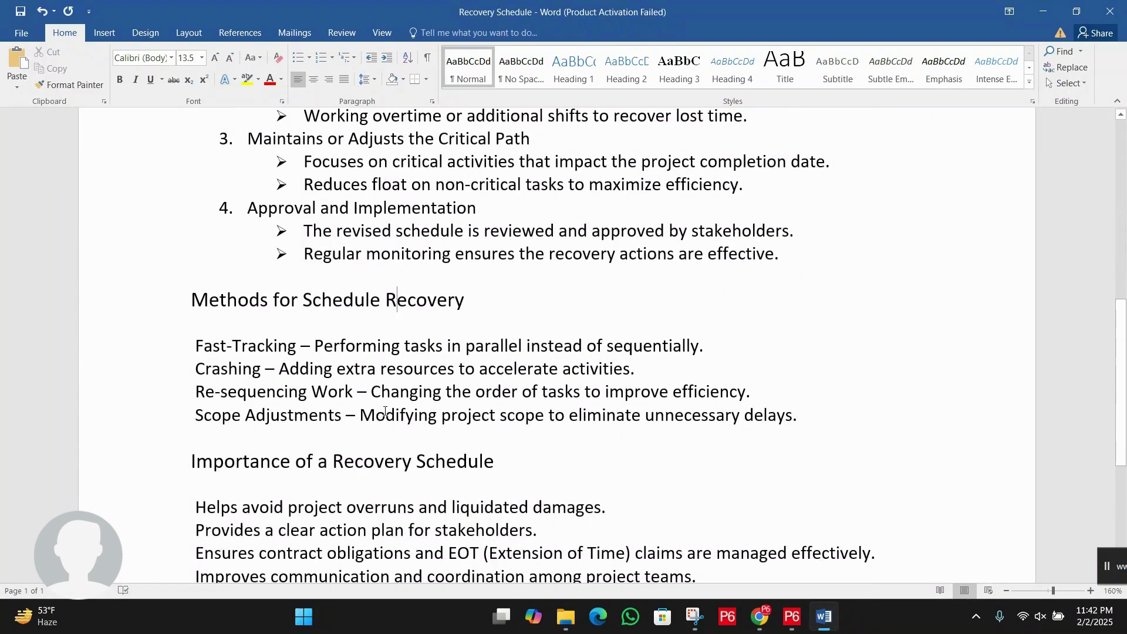
scroll(382, 413, "down", 1)
left_click(302, 346)
left_click_drag(198, 347, 293, 346)
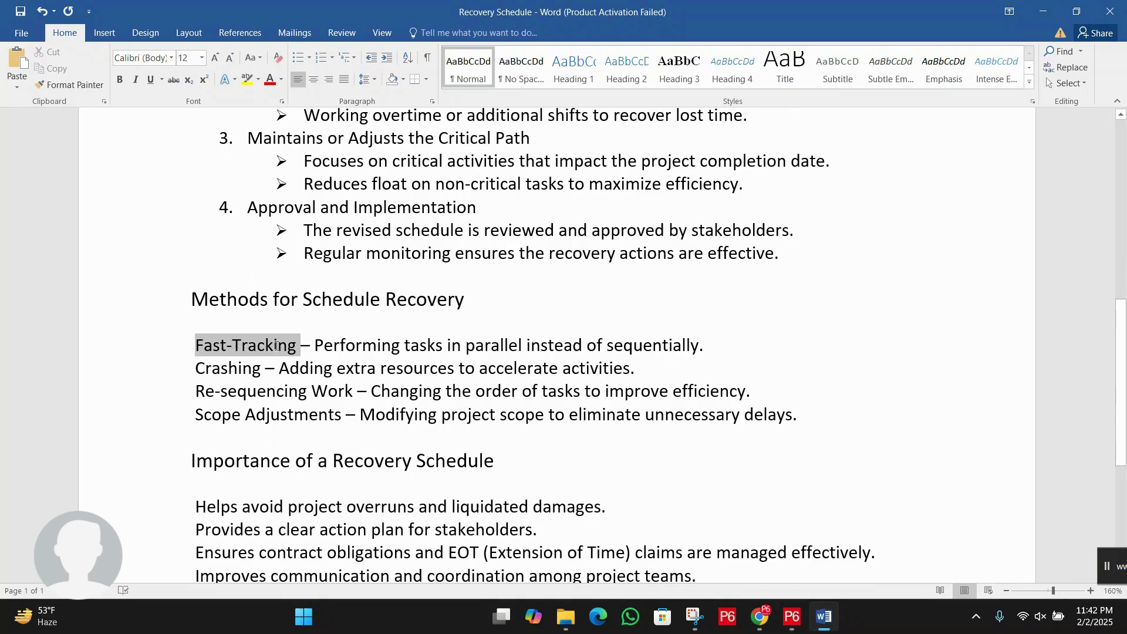
left_click(257, 346)
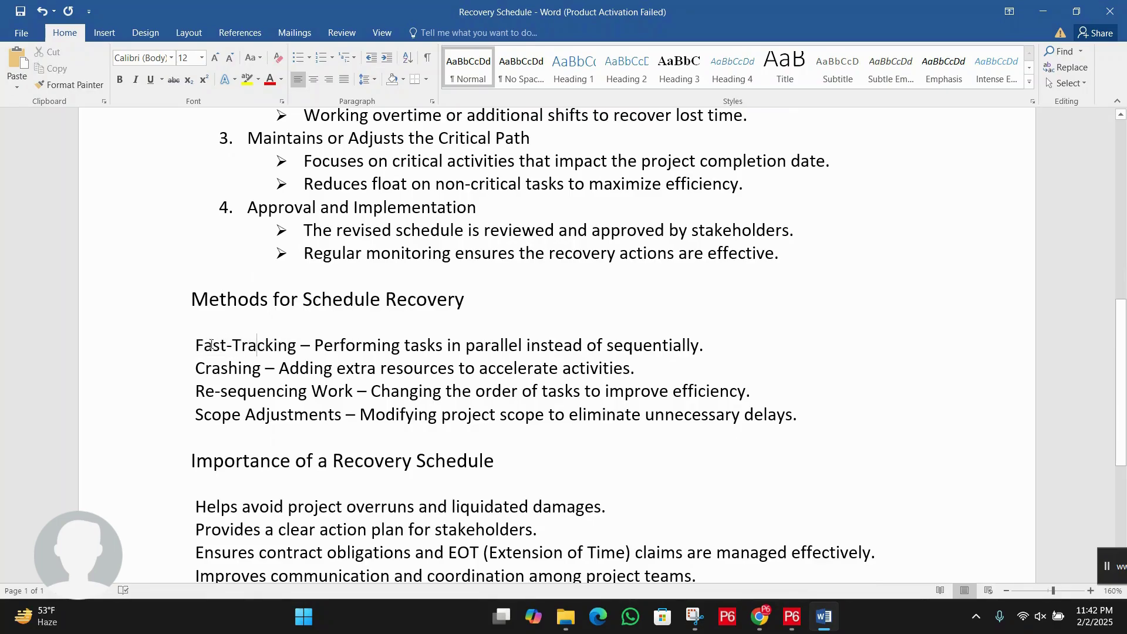
left_click_drag(195, 346, 248, 350)
left_click_drag(297, 348, 196, 346)
left_click(196, 346)
left_click_drag(316, 346, 701, 346)
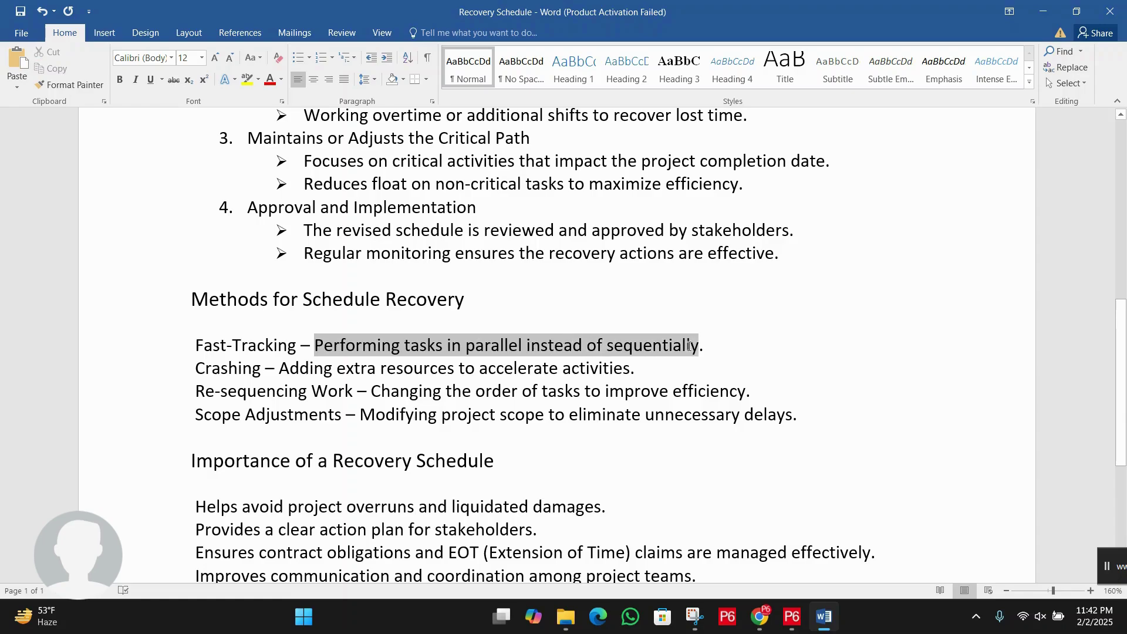
left_click(663, 346)
left_click(548, 345)
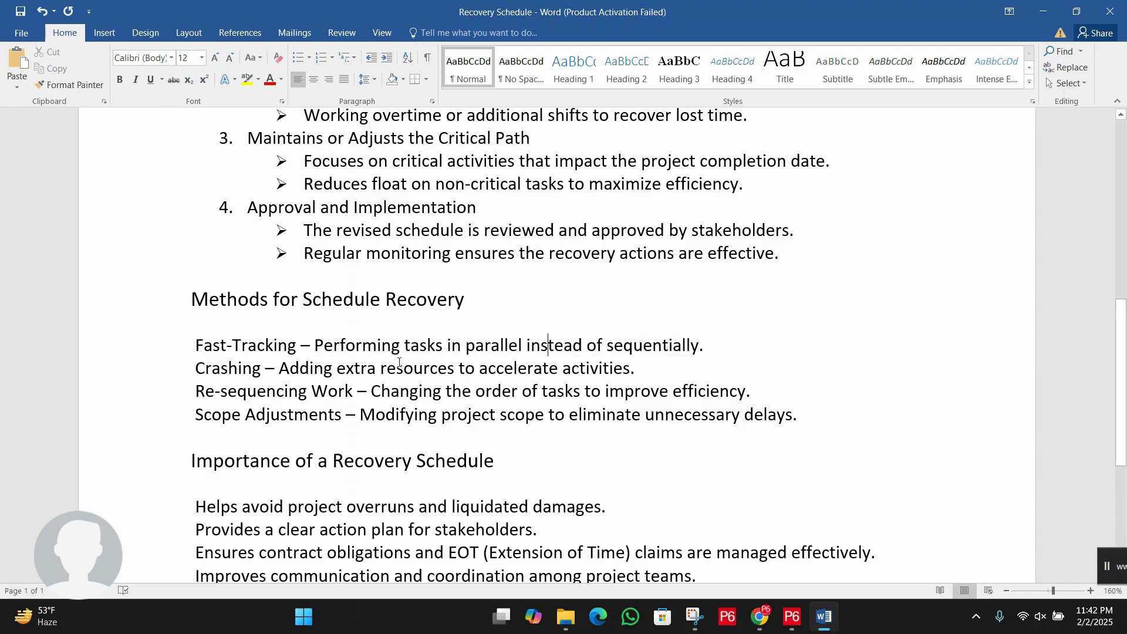
Step: Examine the definition of Crashing and compare it with Fast-Tracking in the recovery methods list
left_click(399, 364)
left_click_drag(281, 369, 630, 368)
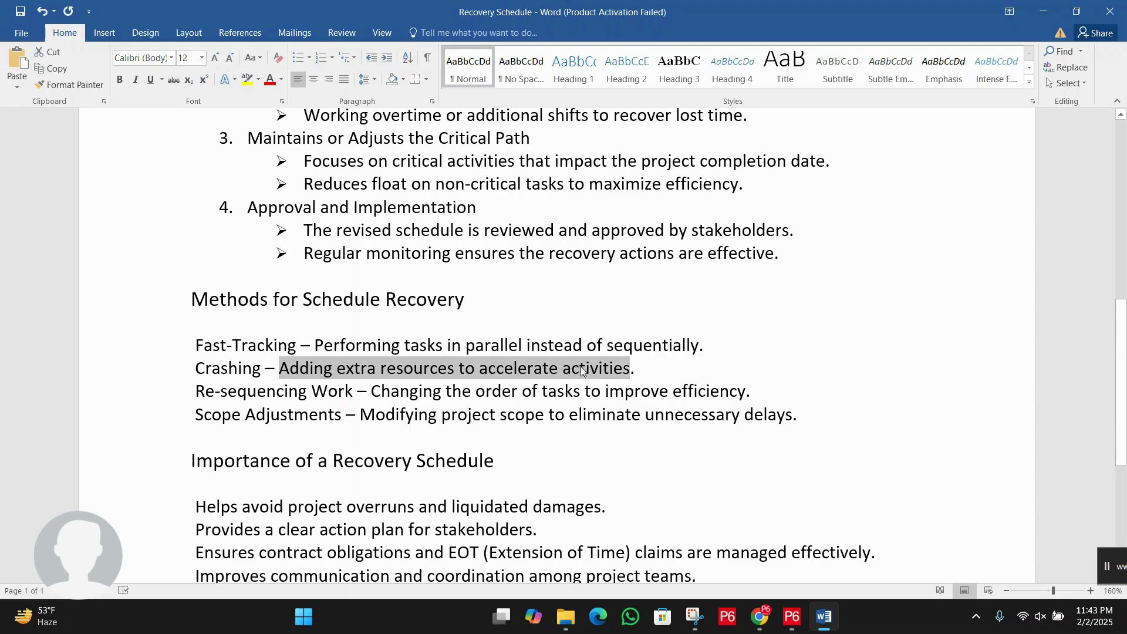
left_click(580, 366)
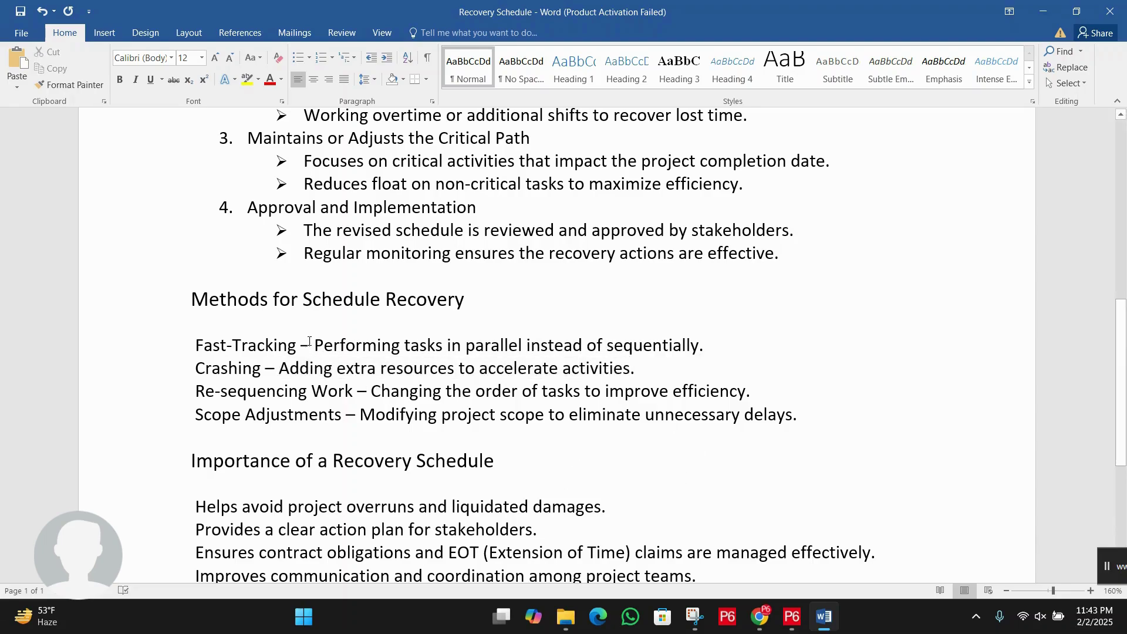
left_click_drag(301, 345, 197, 347)
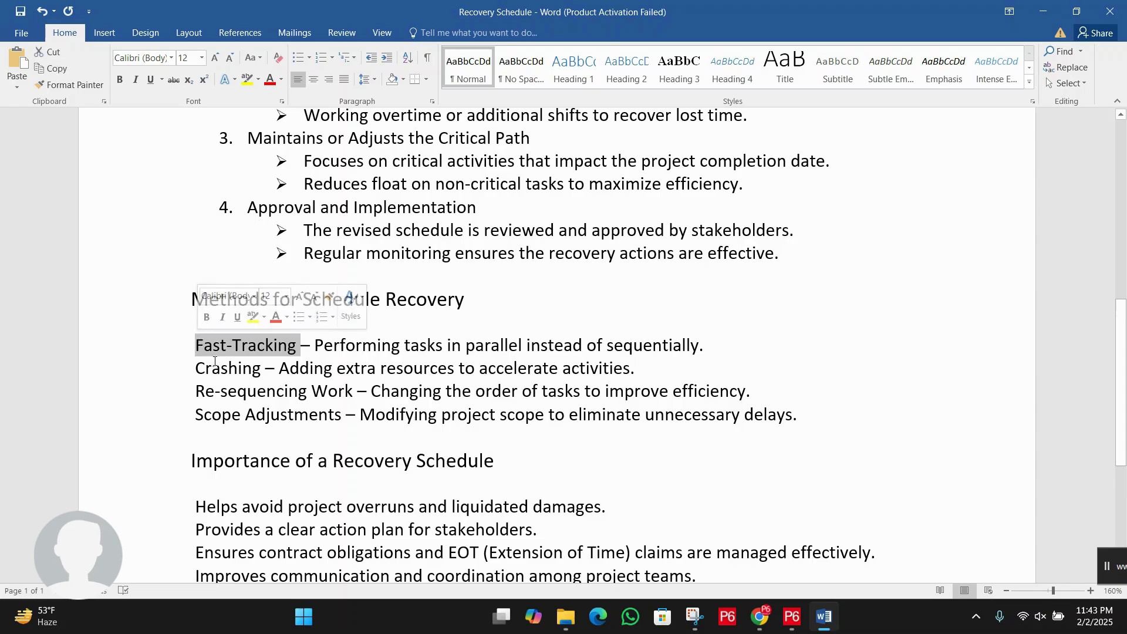
left_click(215, 362)
left_click(238, 364)
left_click(265, 346)
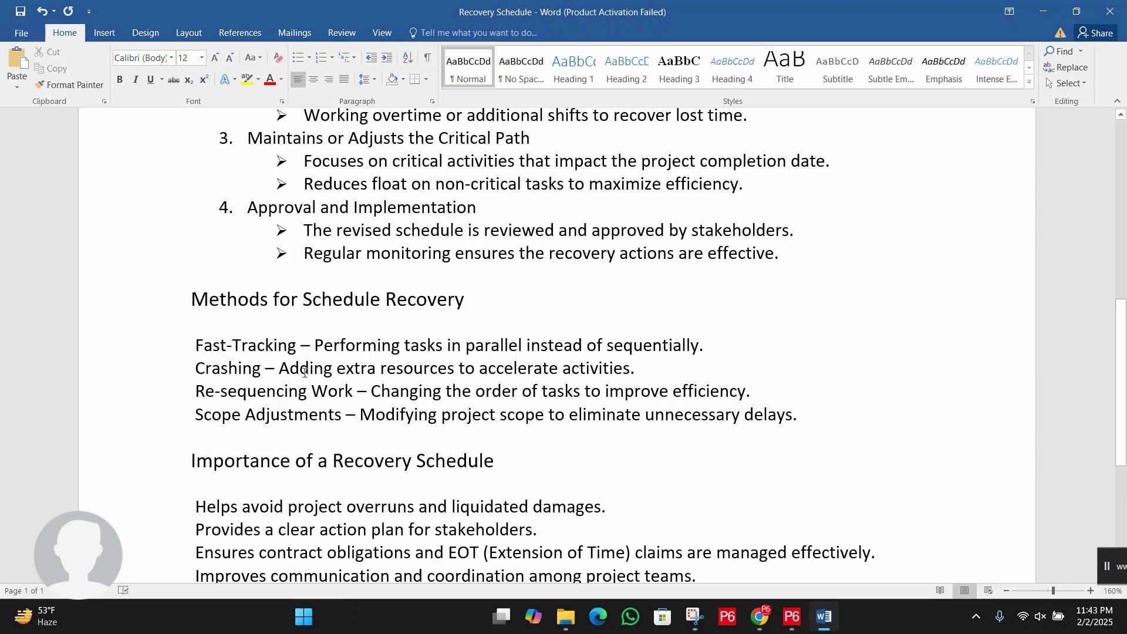
left_click_drag(261, 368, 197, 362)
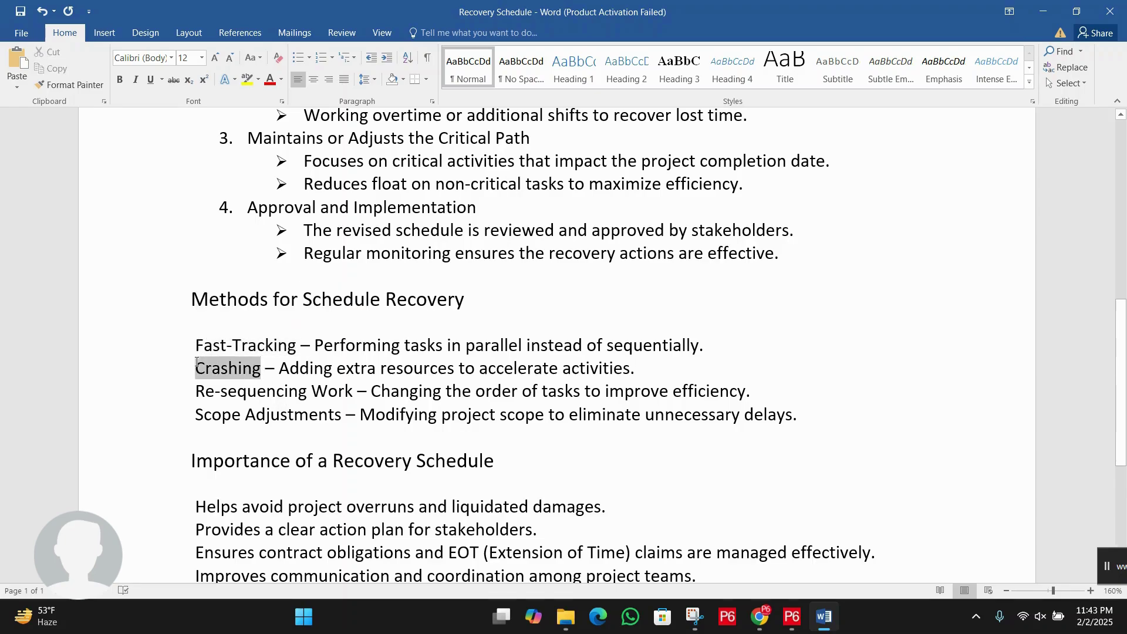
left_click(376, 368)
left_click(423, 368)
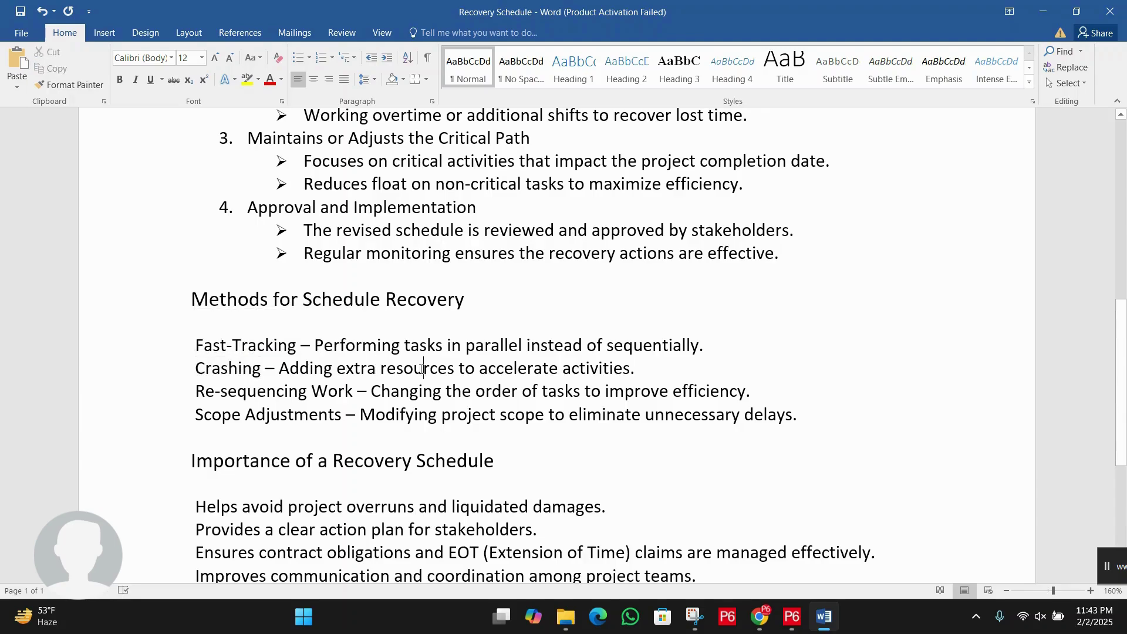
left_click(459, 368)
left_click(598, 368)
left_click(571, 368)
Step: Read the "Importance of a Recovery Schedule" points and the closing paragraph of the document
scroll(597, 410, "down", 3)
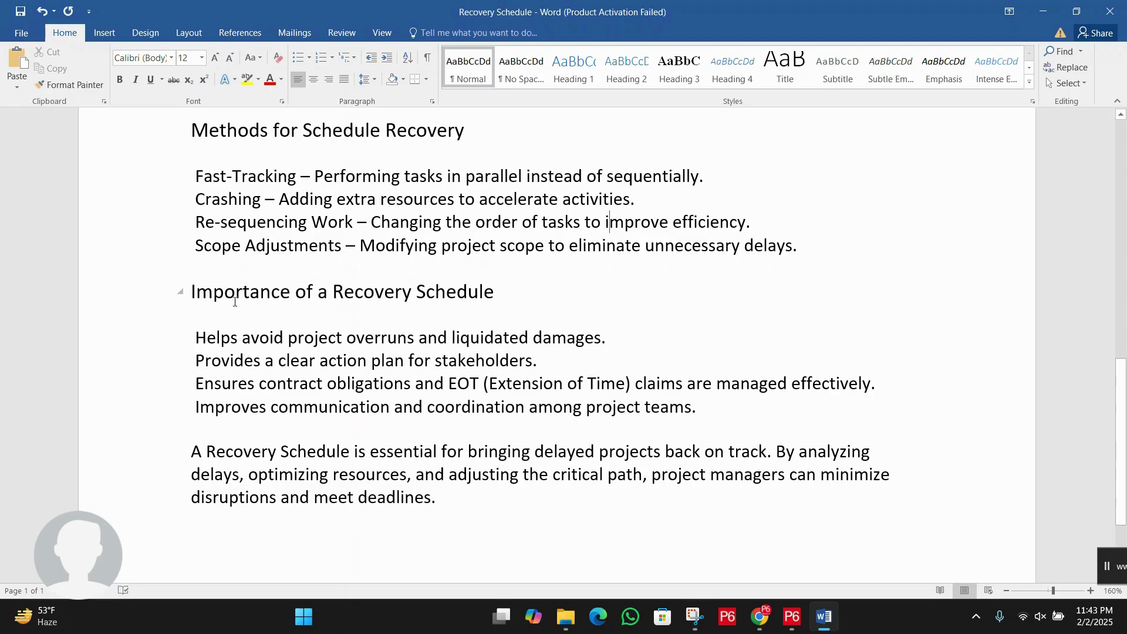
left_click_drag(374, 293, 523, 290)
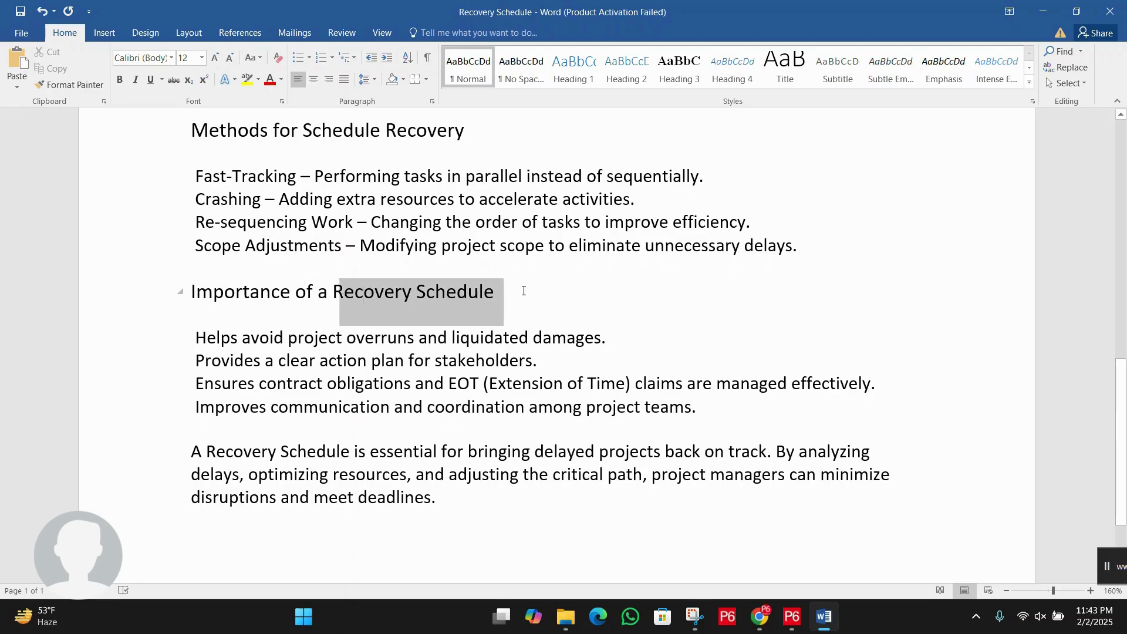
left_click(336, 338)
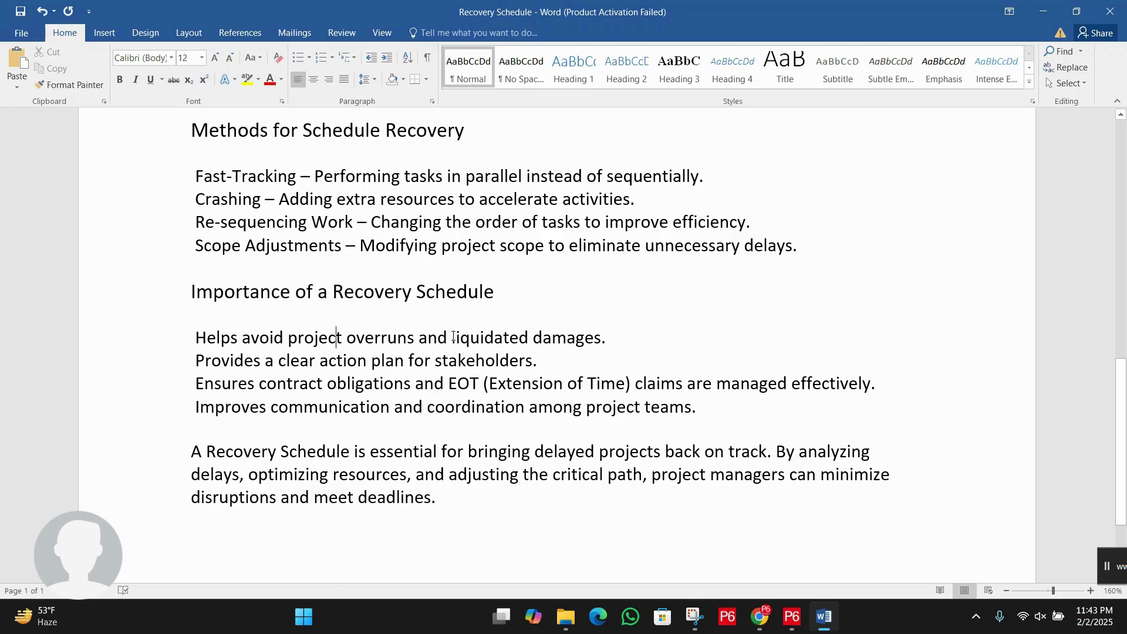
left_click_drag(453, 337, 603, 339)
left_click(529, 337)
left_click_drag(265, 360, 537, 360)
left_click(476, 360)
left_click_drag(200, 385, 246, 386)
left_click(248, 385)
left_click(584, 384)
left_click(415, 384)
scroll(256, 315, "down", 2)
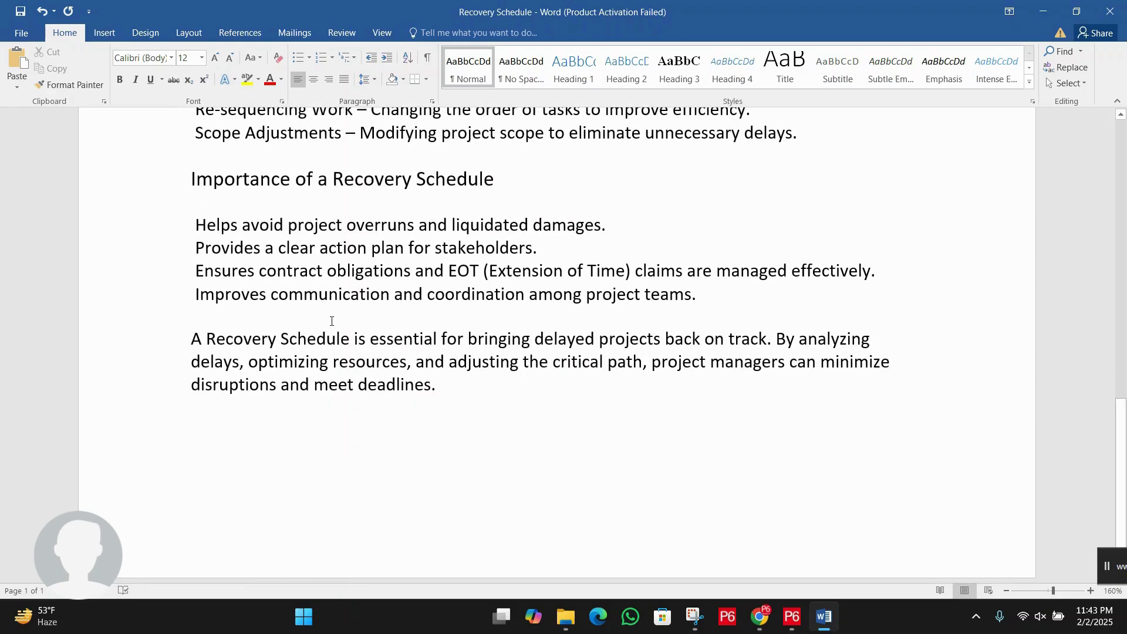
left_click(669, 295)
left_click(358, 338)
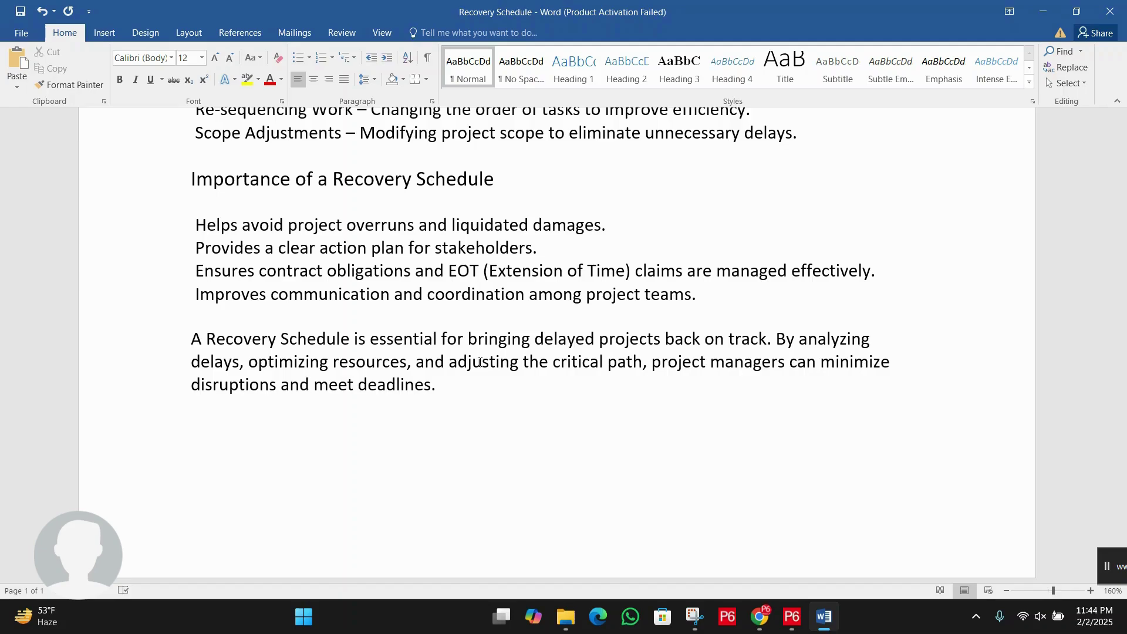
Step: Return to the document title, switch to Primavera P6 and select activity A in the REVISED SCHEDULE project
scroll(340, 391, "up", 3)
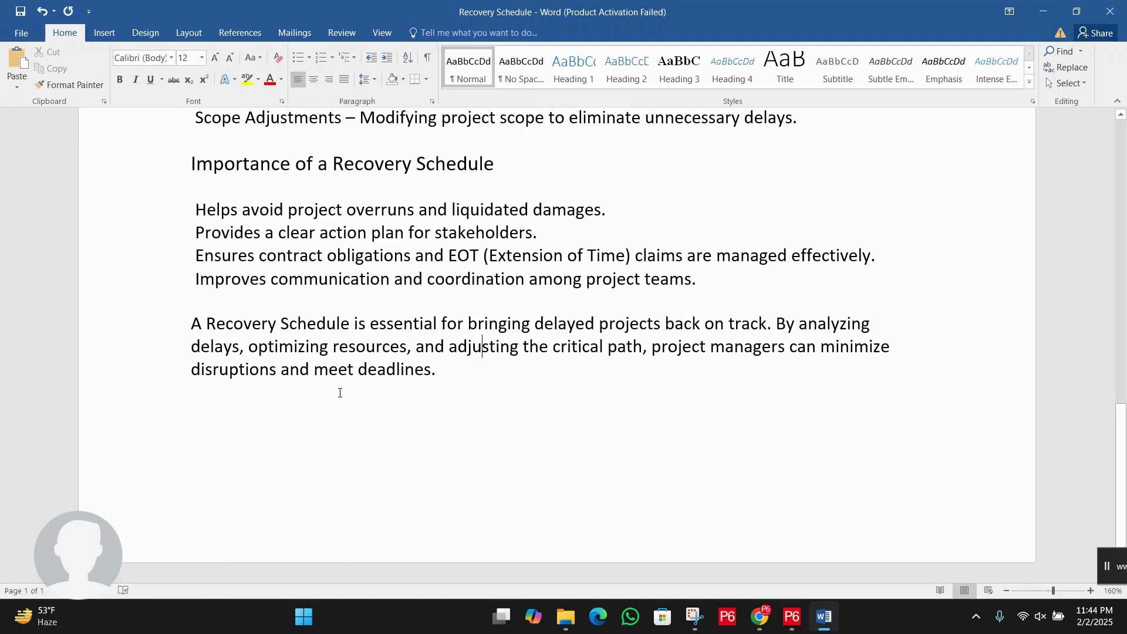
scroll(339, 392, "up", 15)
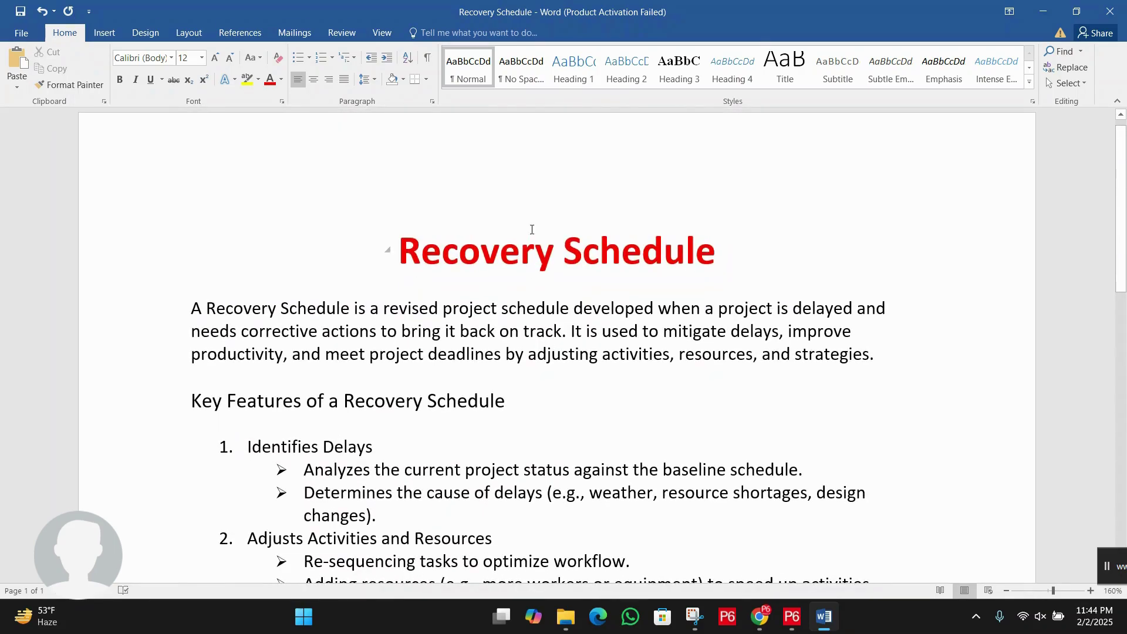
left_click(792, 616)
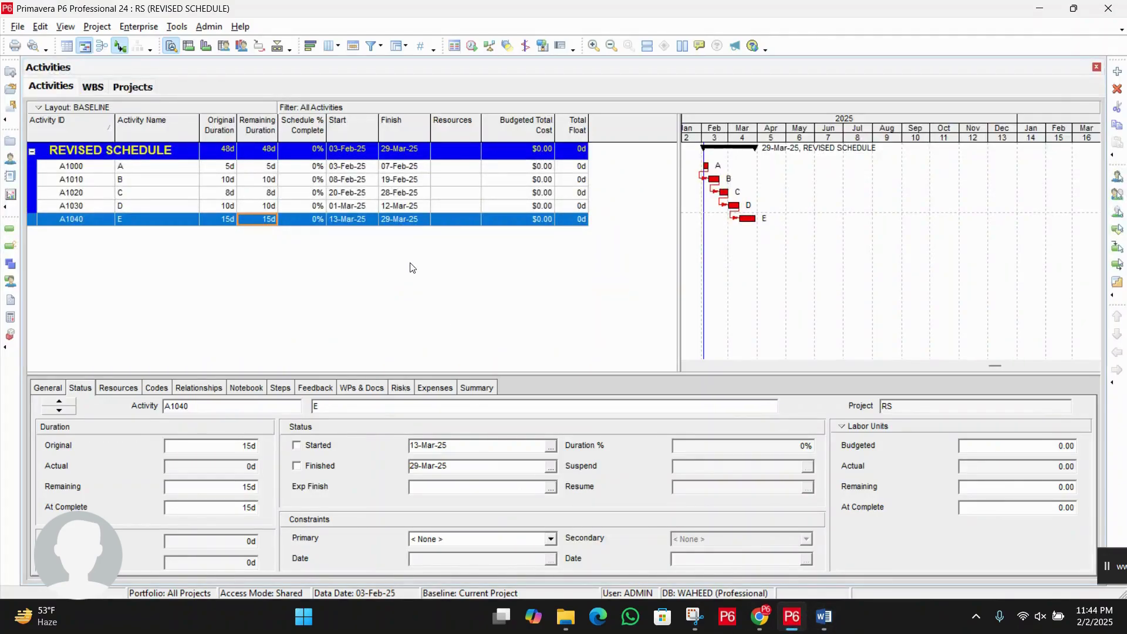
left_click(195, 170)
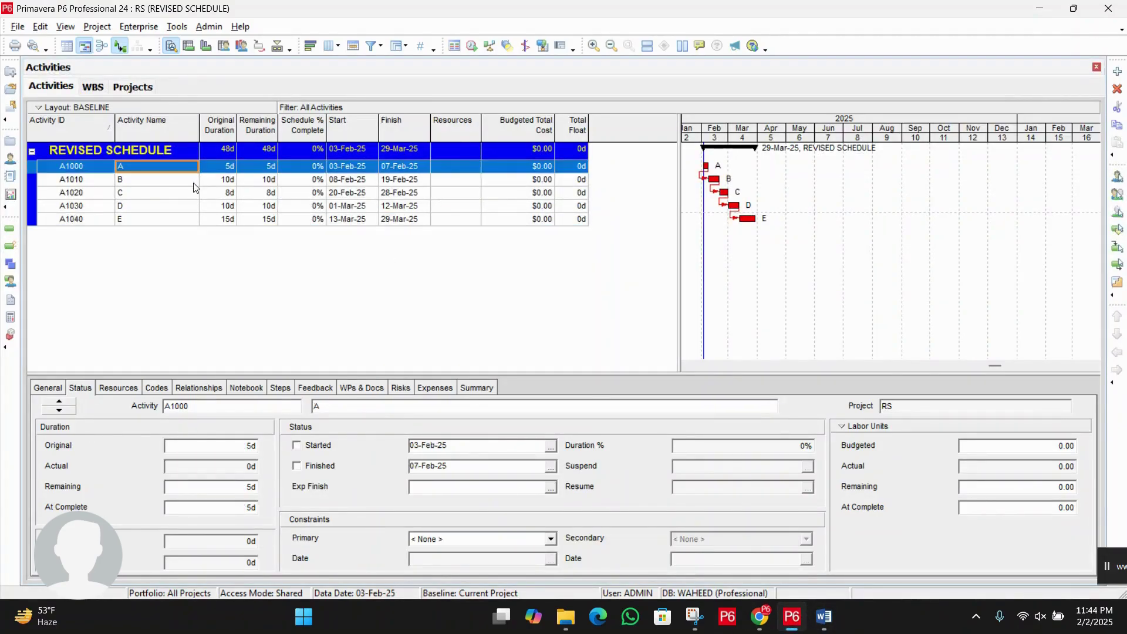
Step: Go through activities B, C, D and E of the REVISED SCHEDULE project
left_click(194, 181)
left_click(190, 196)
left_click(189, 207)
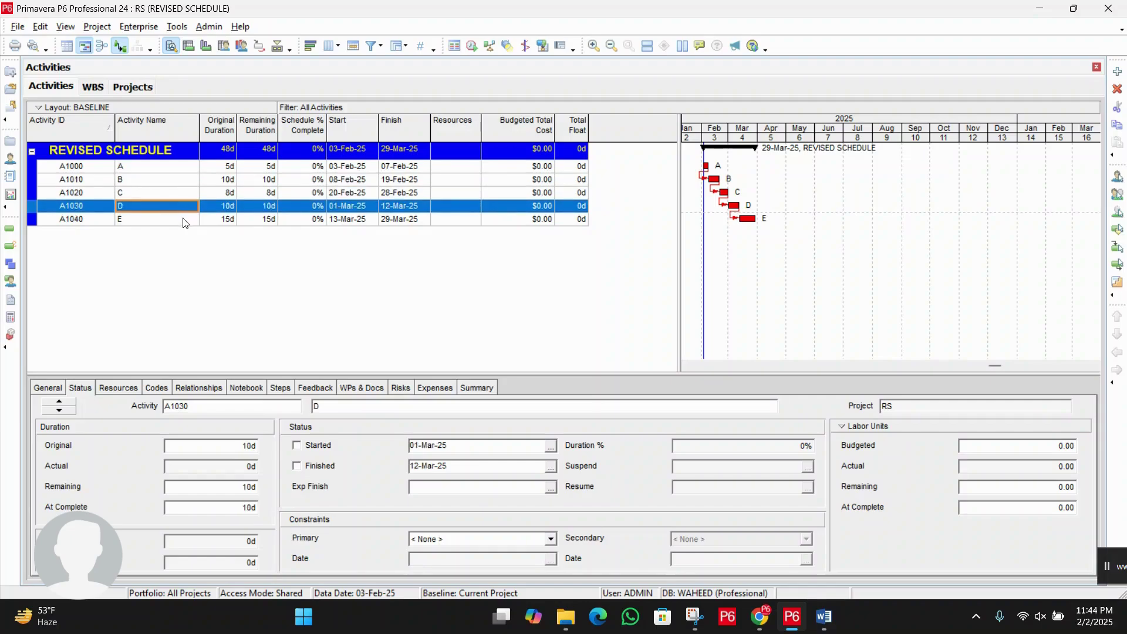
left_click(186, 221)
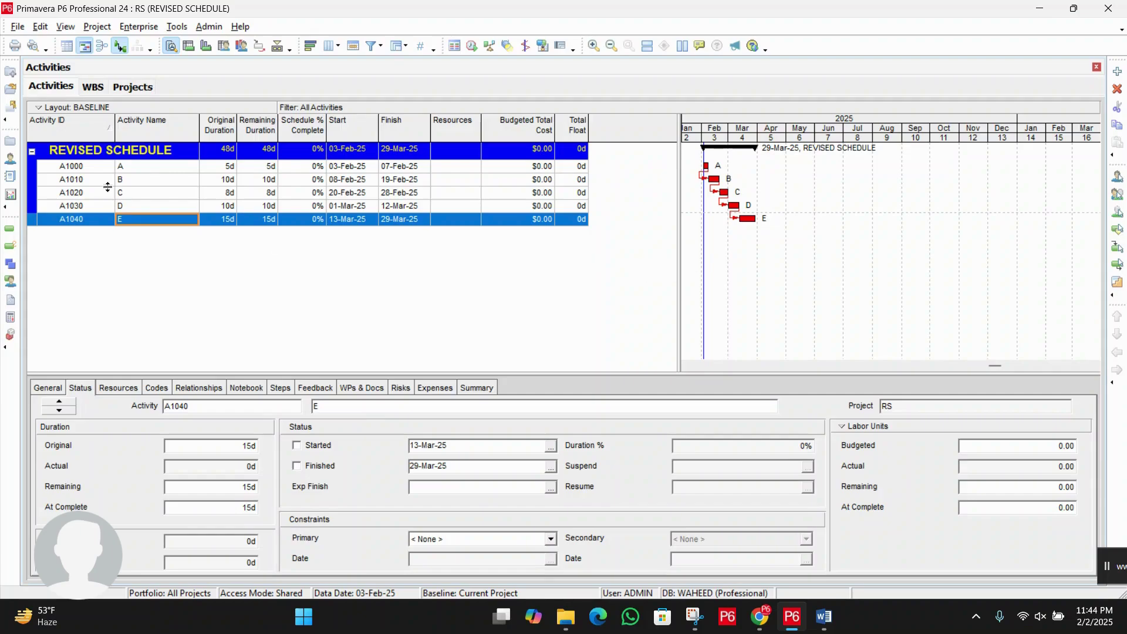
Step: Save a copy of the REVISED SCHEDULE project as a new baseline
left_click(134, 154)
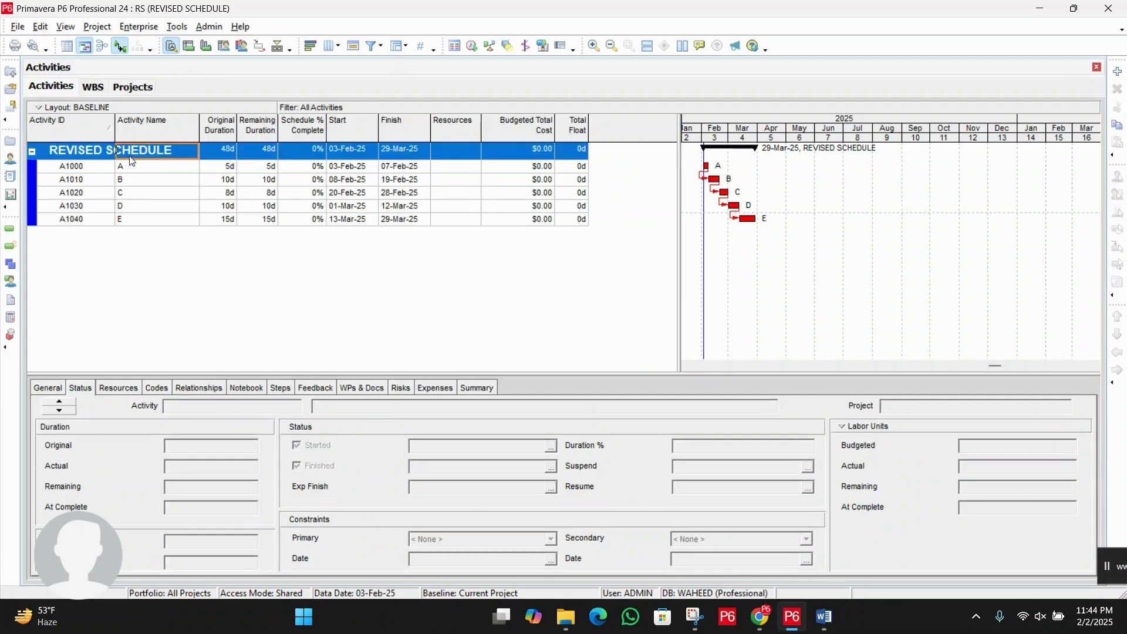
left_click(89, 28)
left_click(116, 111)
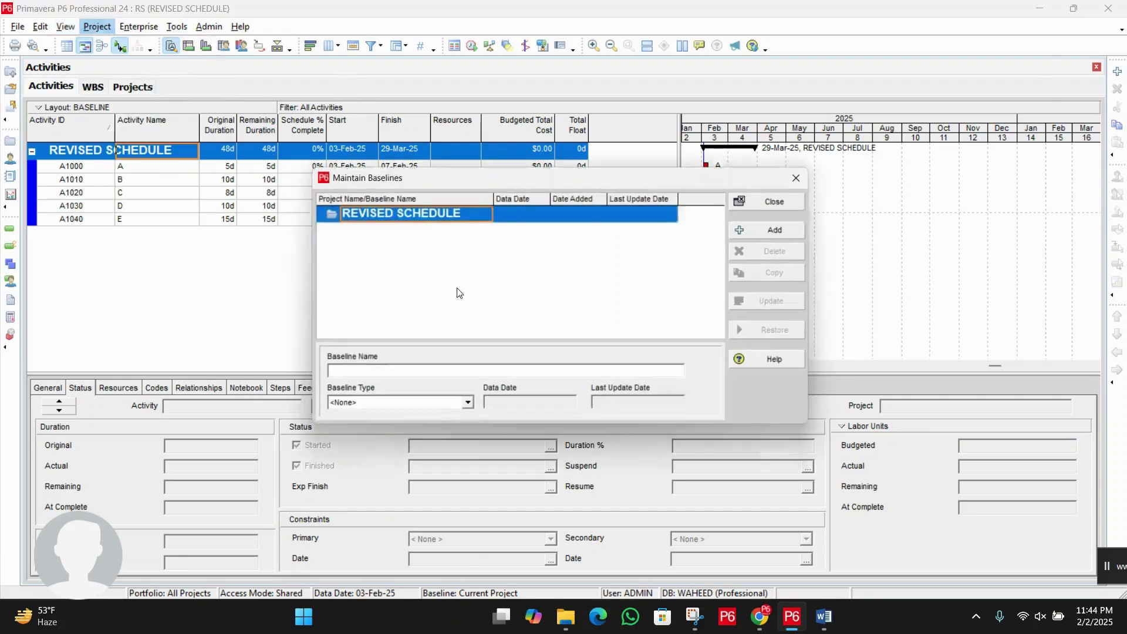
left_click(785, 231)
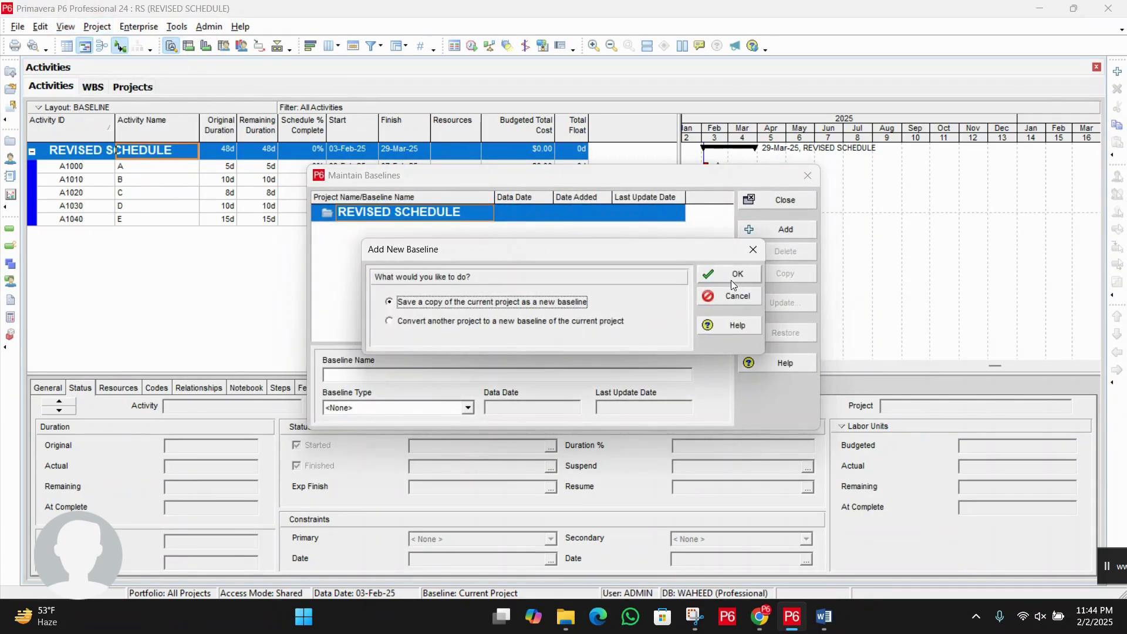
left_click(731, 276)
left_click(769, 201)
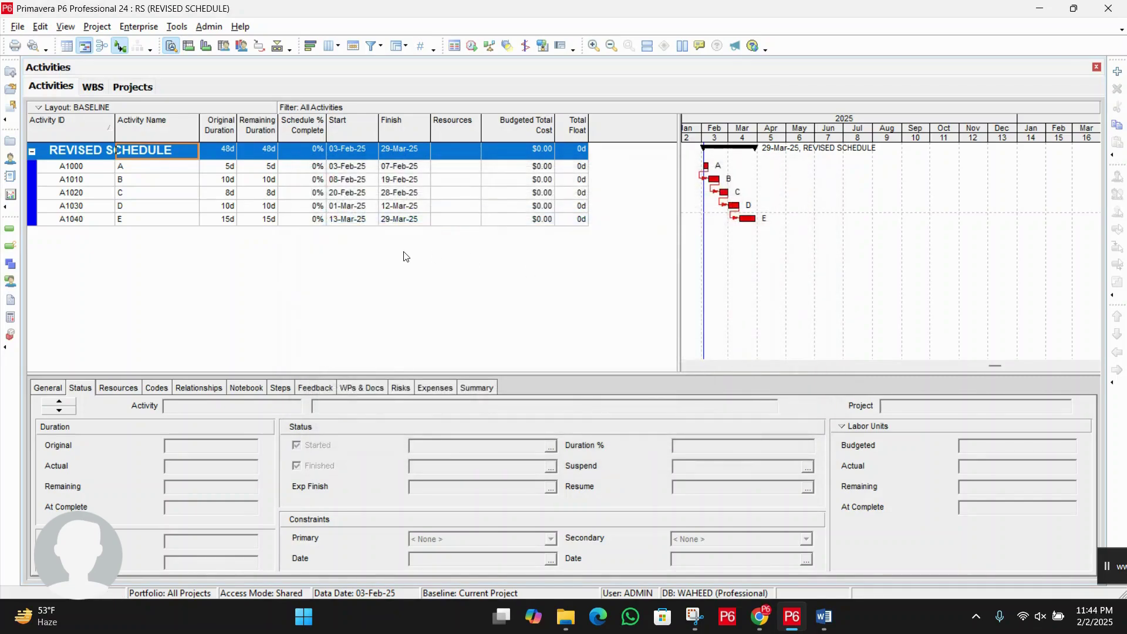
Step: Assign REVISED SCHEDULE - B1 as both the project baseline and the primary user baseline
left_click(95, 27)
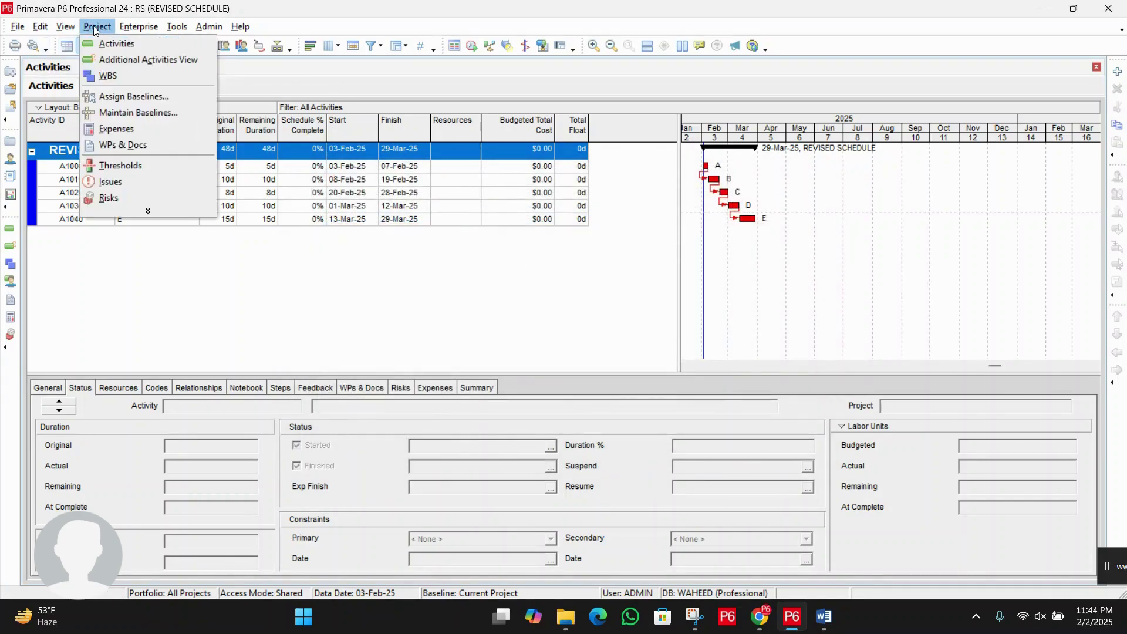
left_click(126, 95)
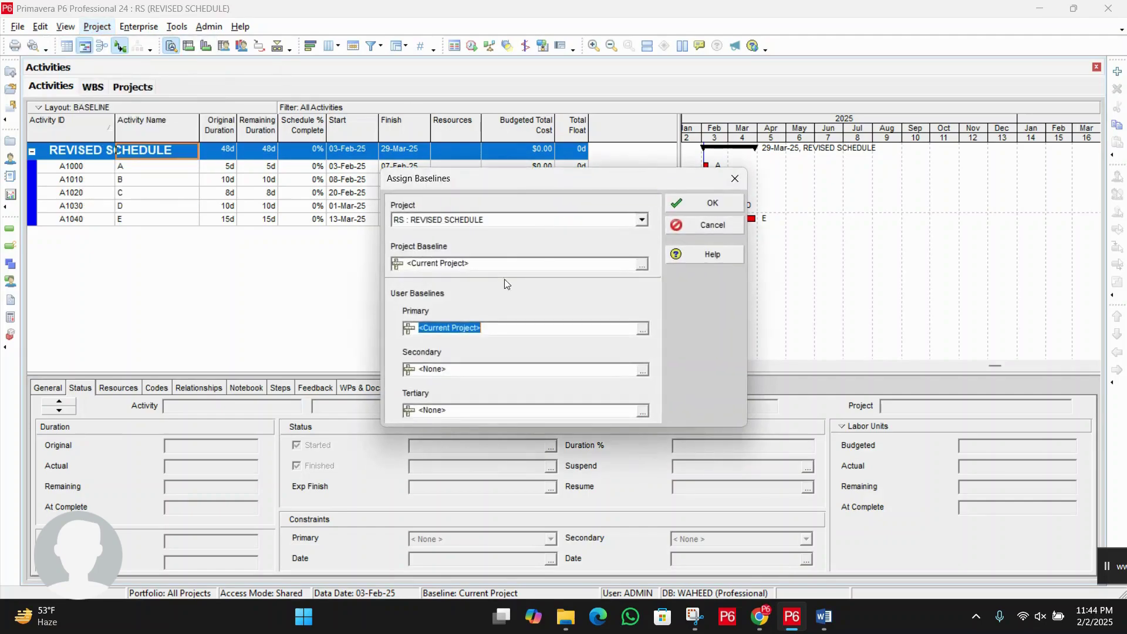
left_click(643, 263)
left_click(652, 269)
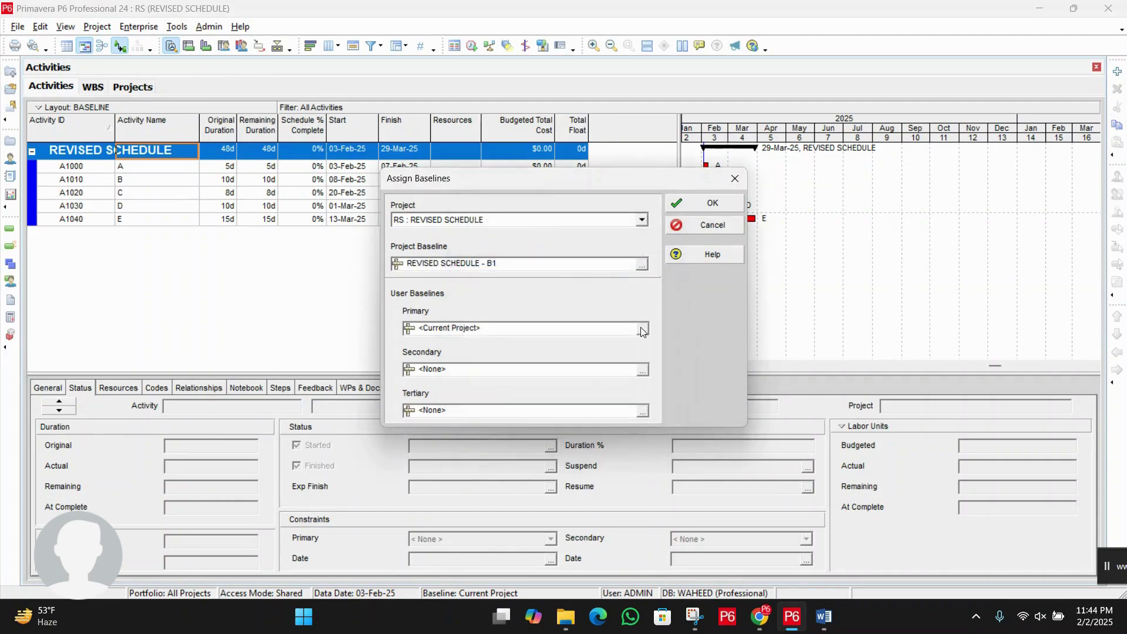
left_click(642, 329)
left_click(654, 269)
left_click(714, 204)
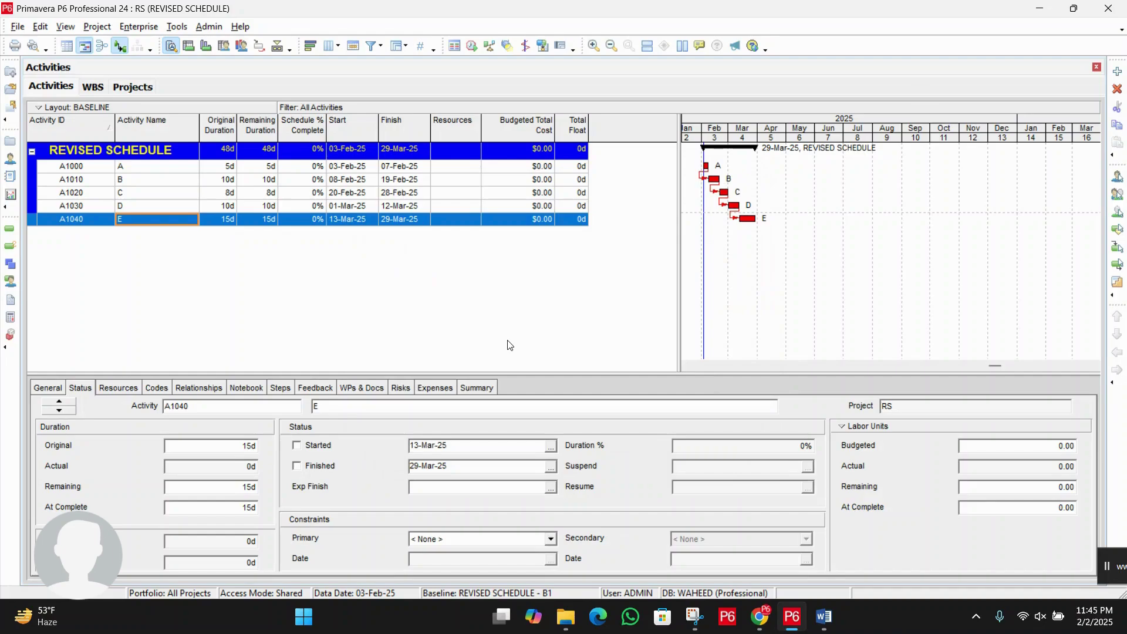
Step: Check the overall start and finish dates in the REVISED SCHEDULE summary row
left_click(359, 156)
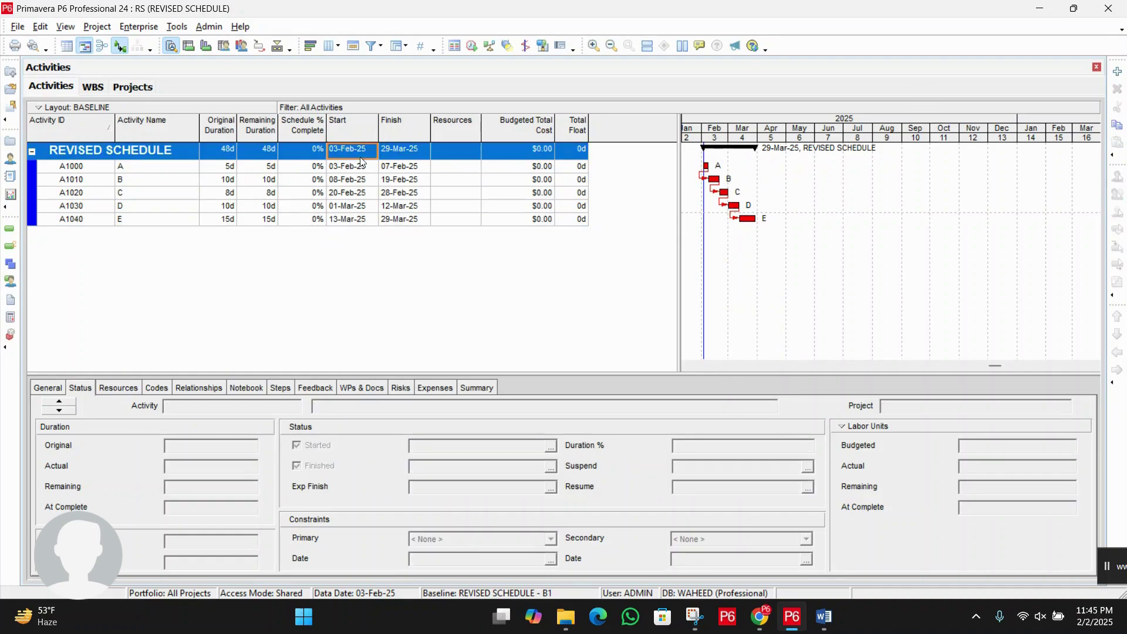
key("Right")
key("Left")
left_click(397, 149)
left_click(356, 152)
left_click(401, 154)
Step: Remove Budgeted Total Cost, Resources and Schedule % Complete from the activity table's selected columns, keeping Total Float
right_click(380, 284)
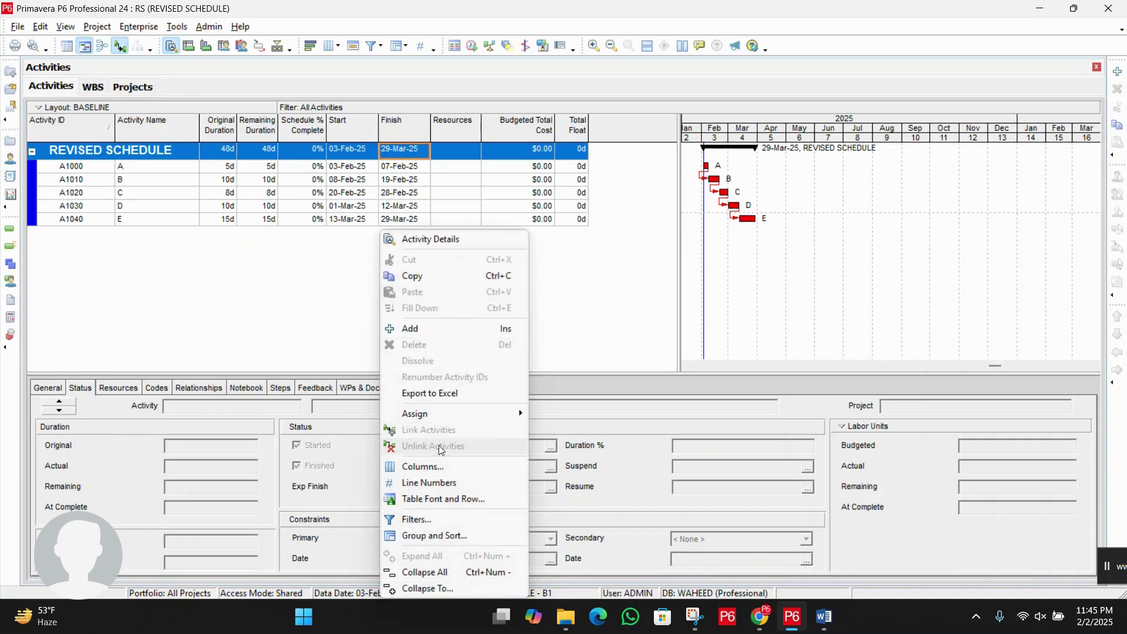
left_click(452, 463)
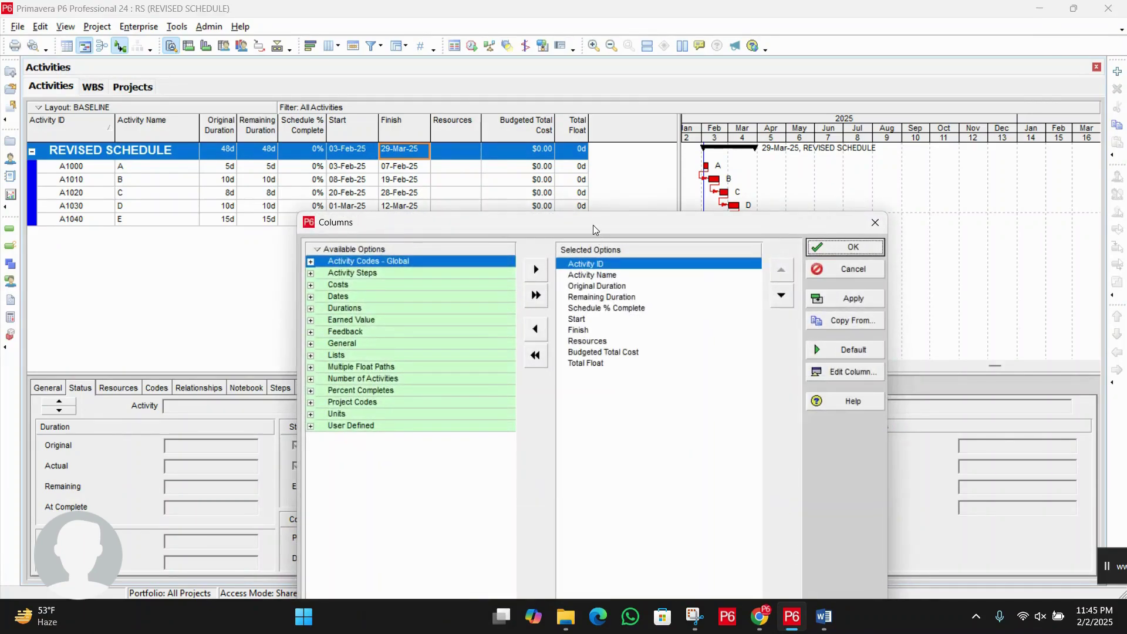
left_click_drag(592, 225, 544, 84)
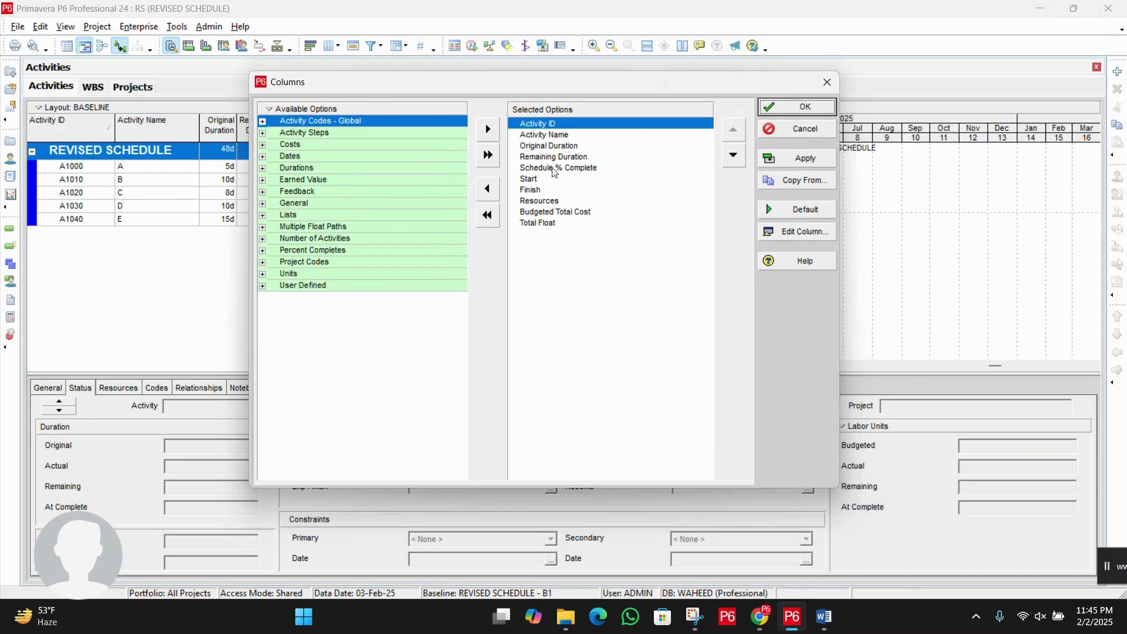
double_click(547, 223)
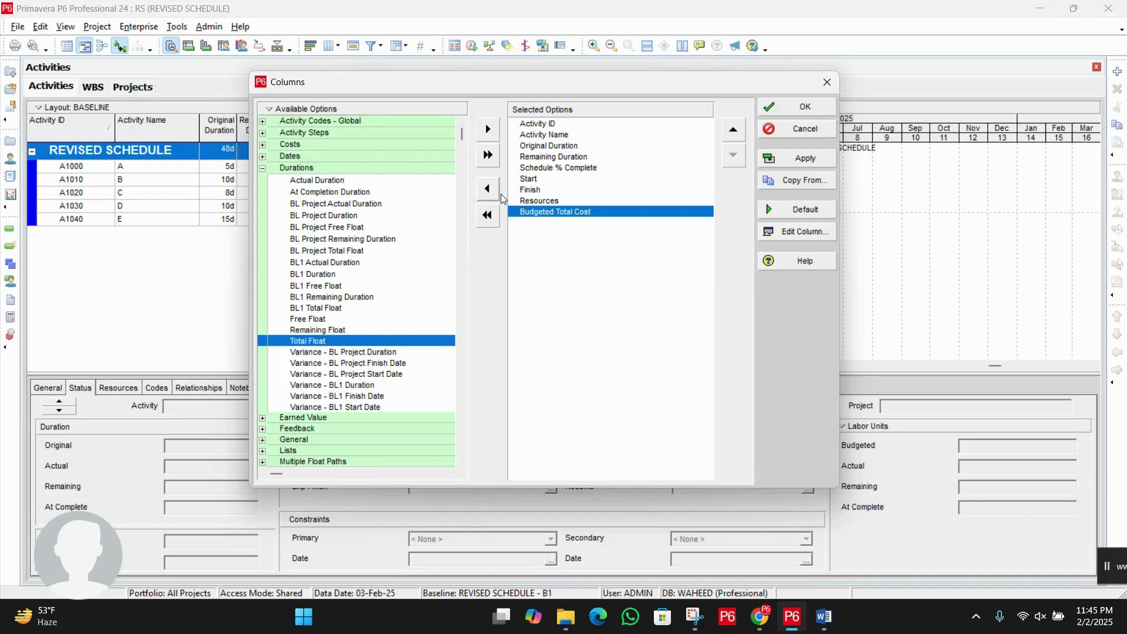
left_click(487, 130)
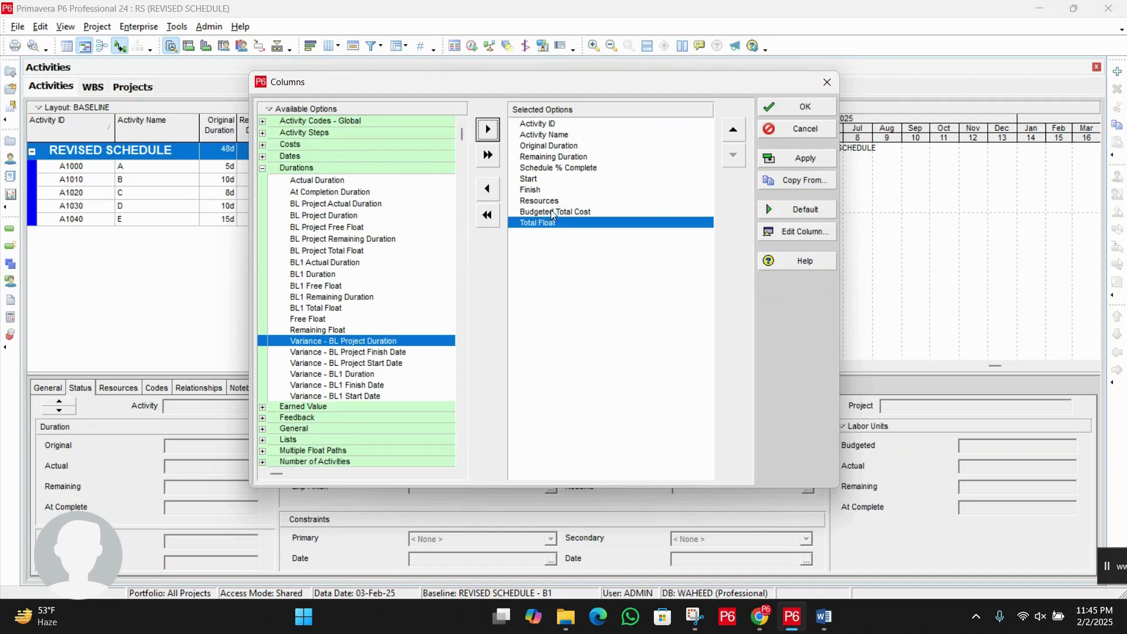
double_click(550, 212)
double_click(551, 202)
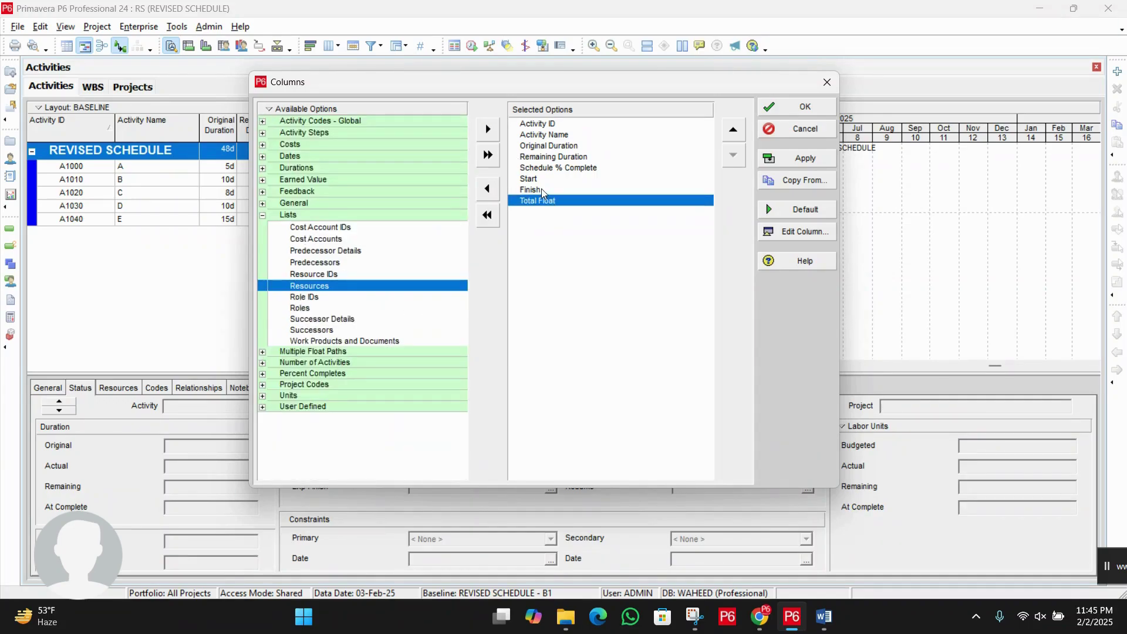
left_click(541, 188)
double_click(556, 168)
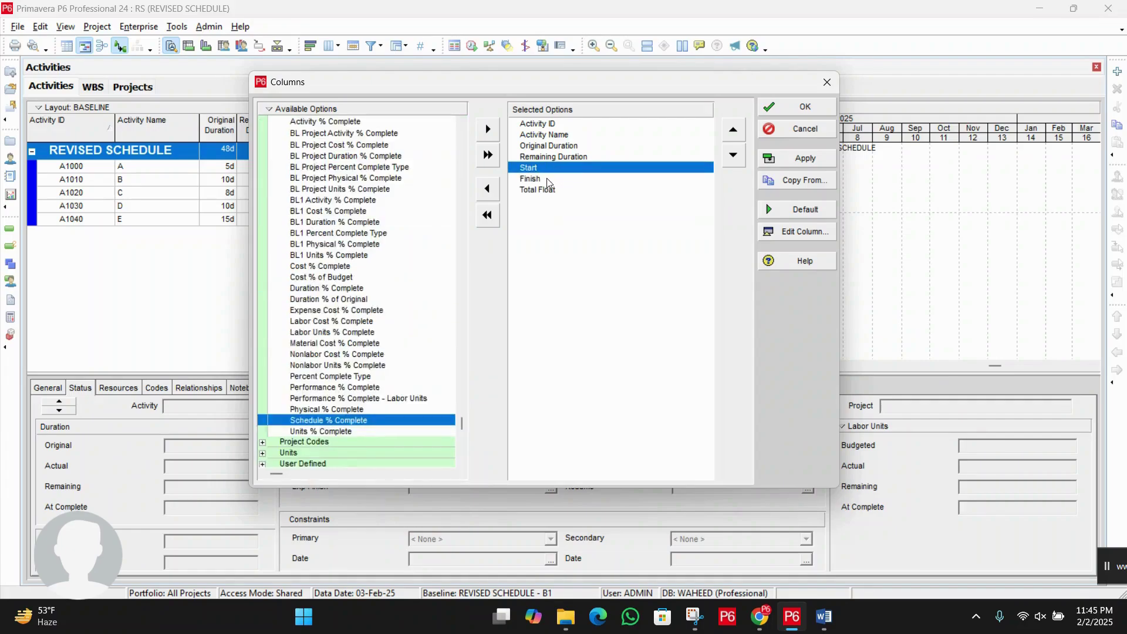
Step: Add the BL1 Start and BL1 Finish date columns directly after Finish
left_click(547, 179)
left_click(466, 132)
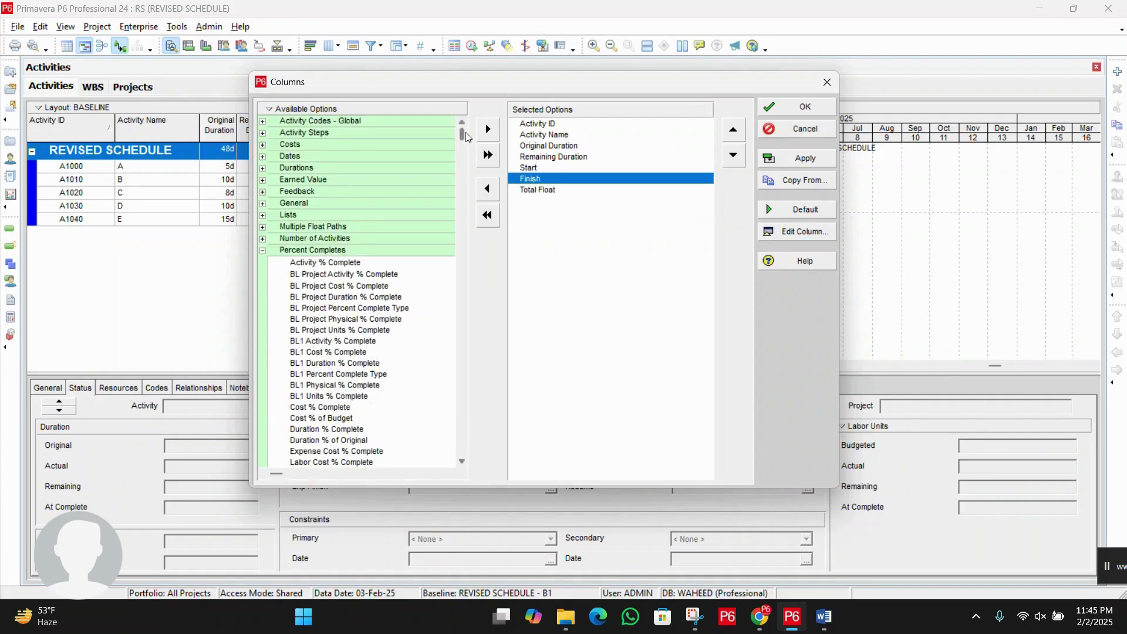
left_click(263, 157)
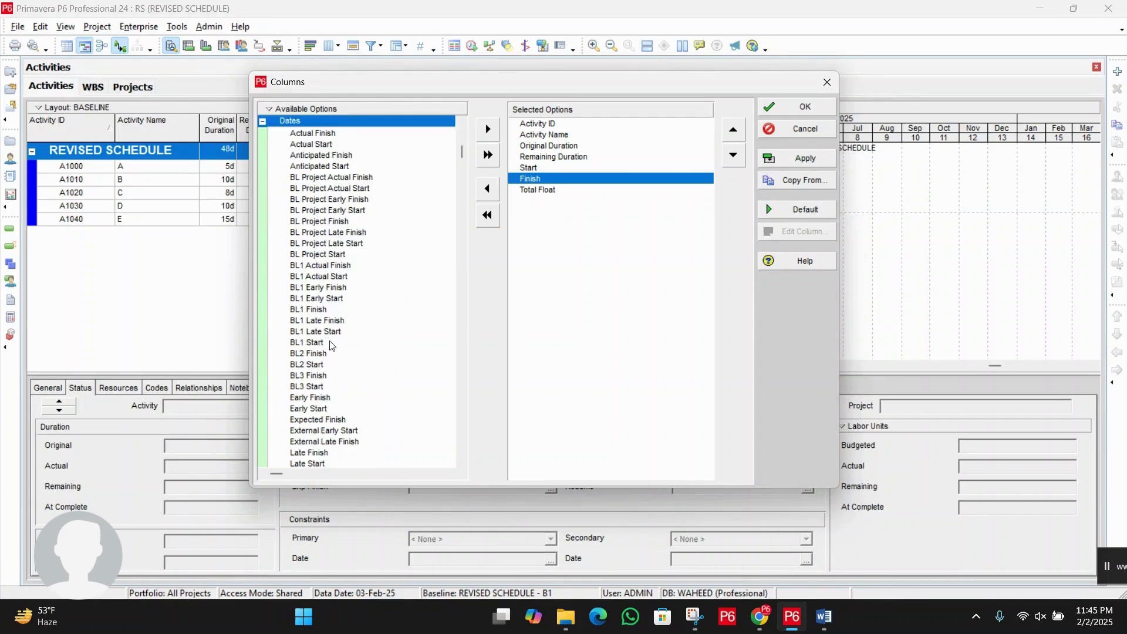
double_click(327, 342)
left_click(330, 311)
double_click(330, 311)
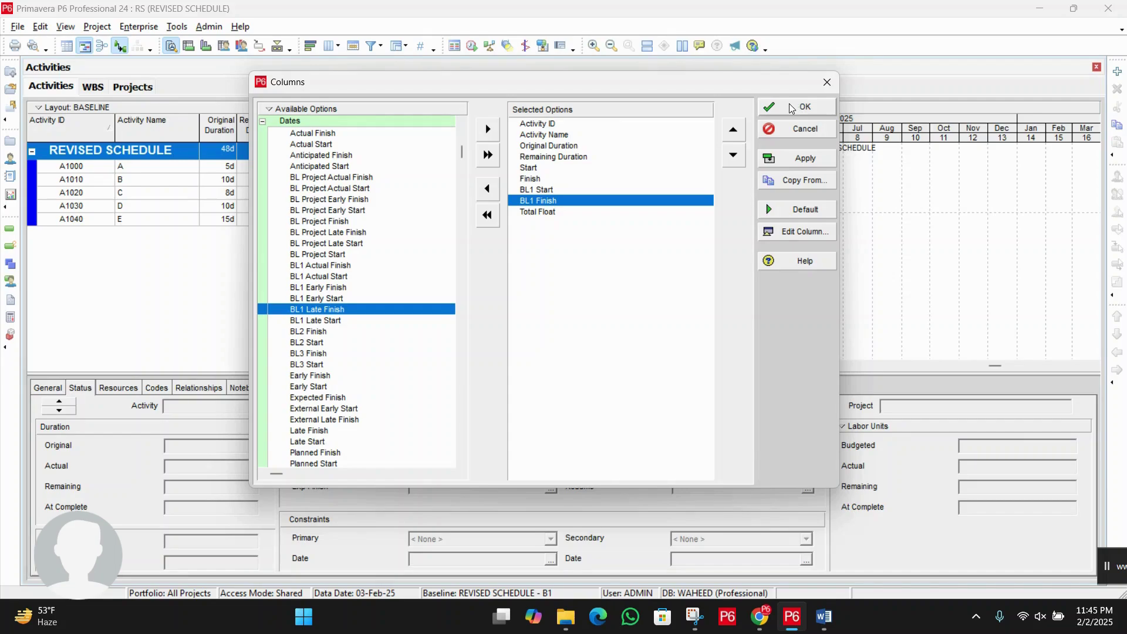
Step: Insert the BL Project Duration column after Activity Name and apply the new column set to the activity table
left_click_drag(544, 135, 539, 126)
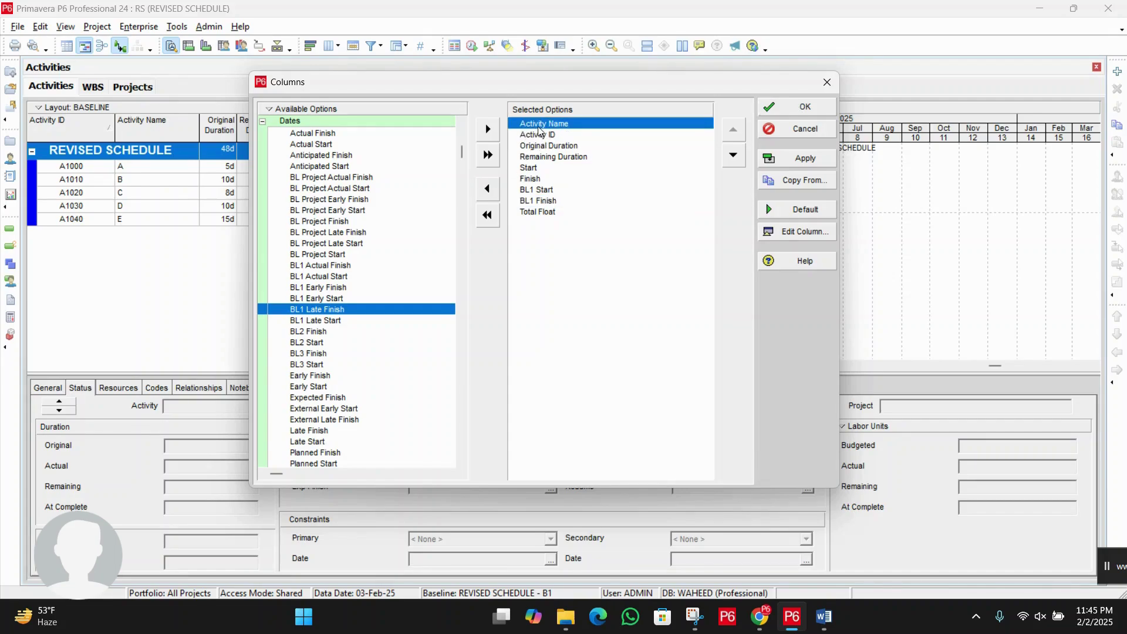
left_click(733, 156)
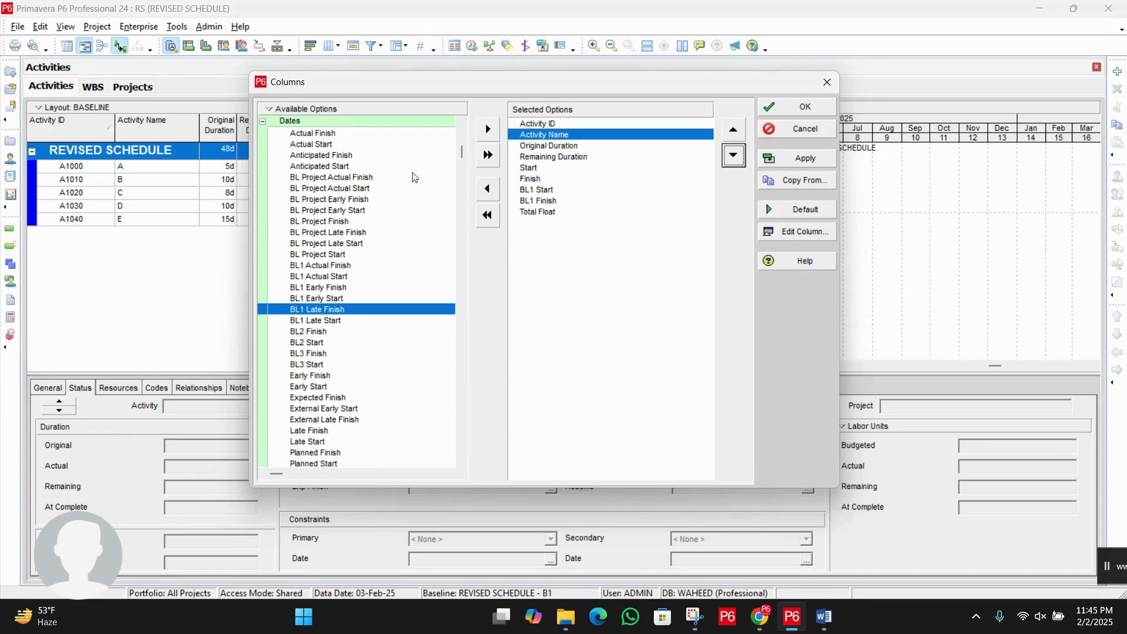
left_click_drag(459, 151, 457, 136)
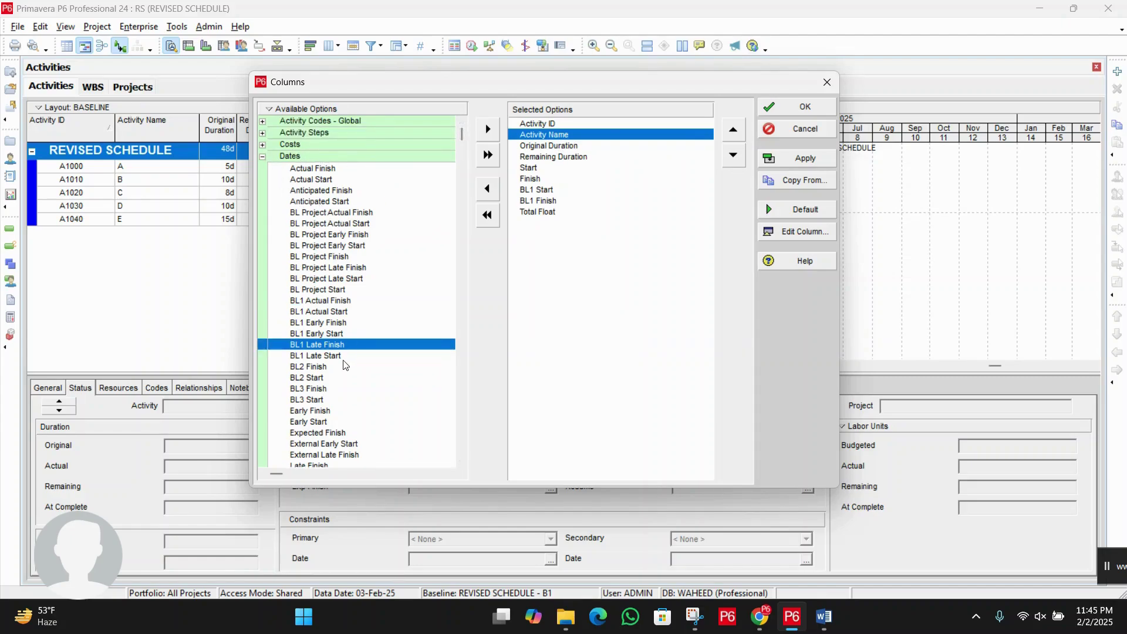
scroll(344, 364, "down", 1)
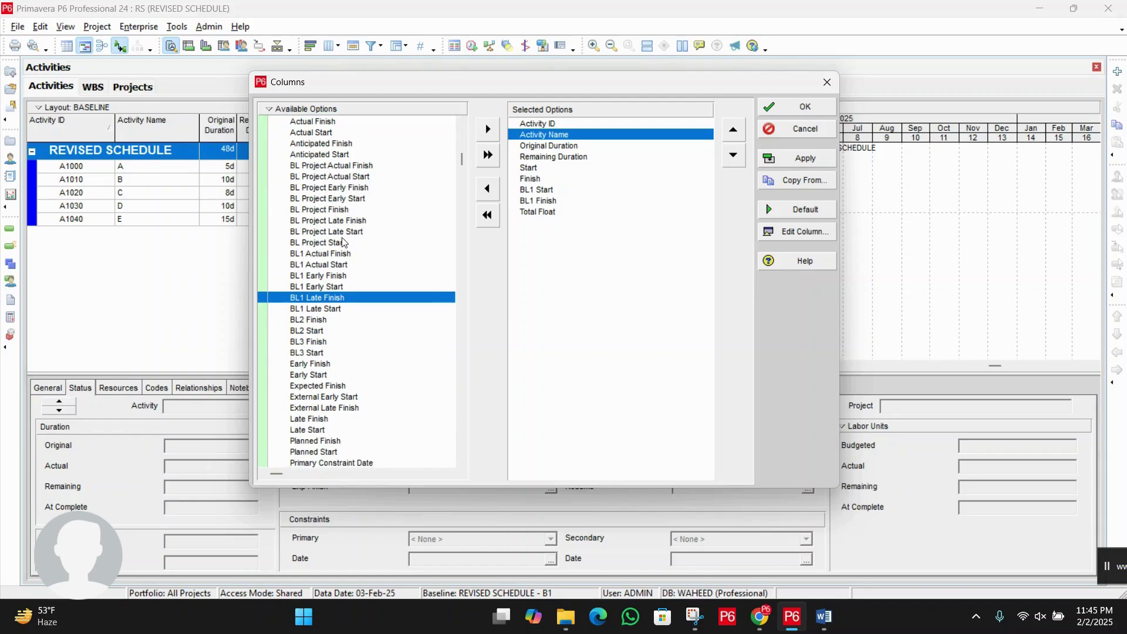
scroll(344, 188, "up", 1)
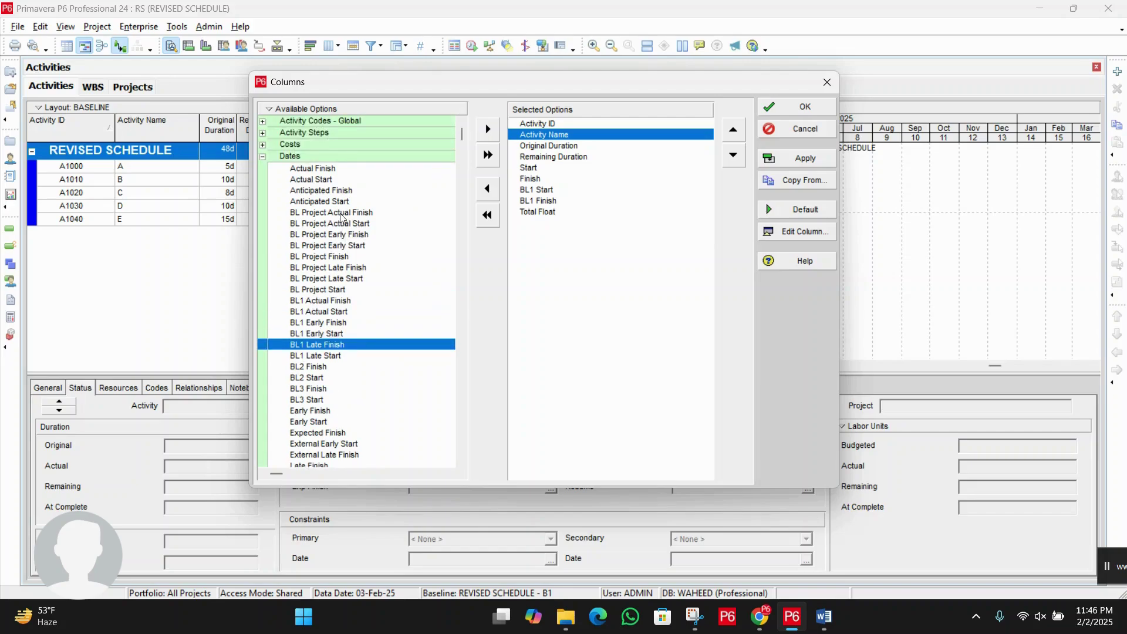
left_click(264, 157)
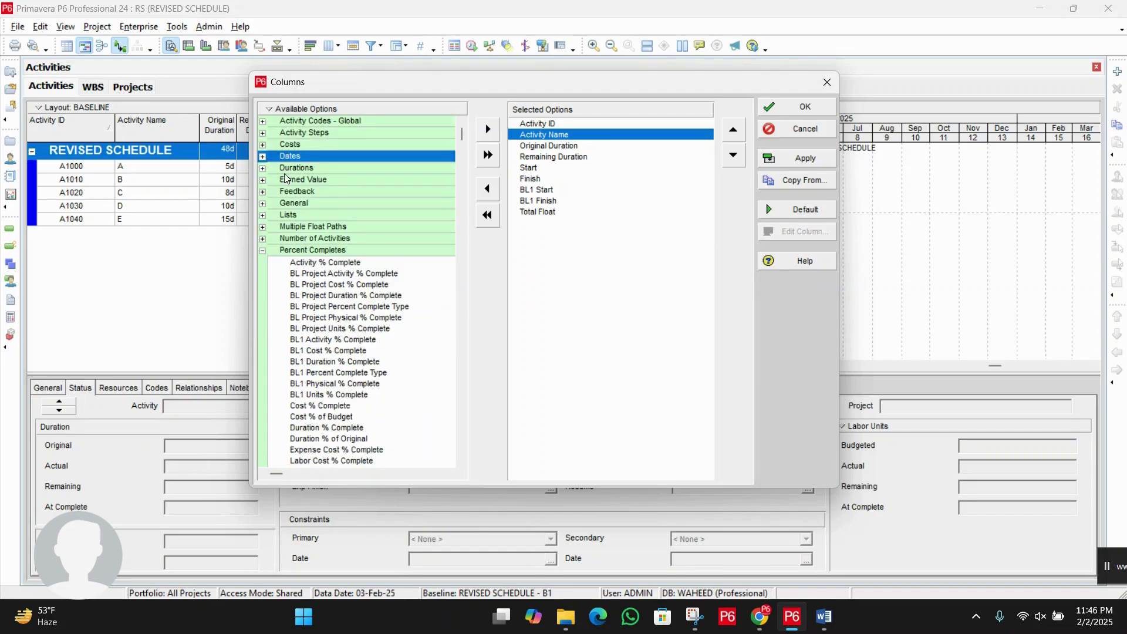
left_click(262, 168)
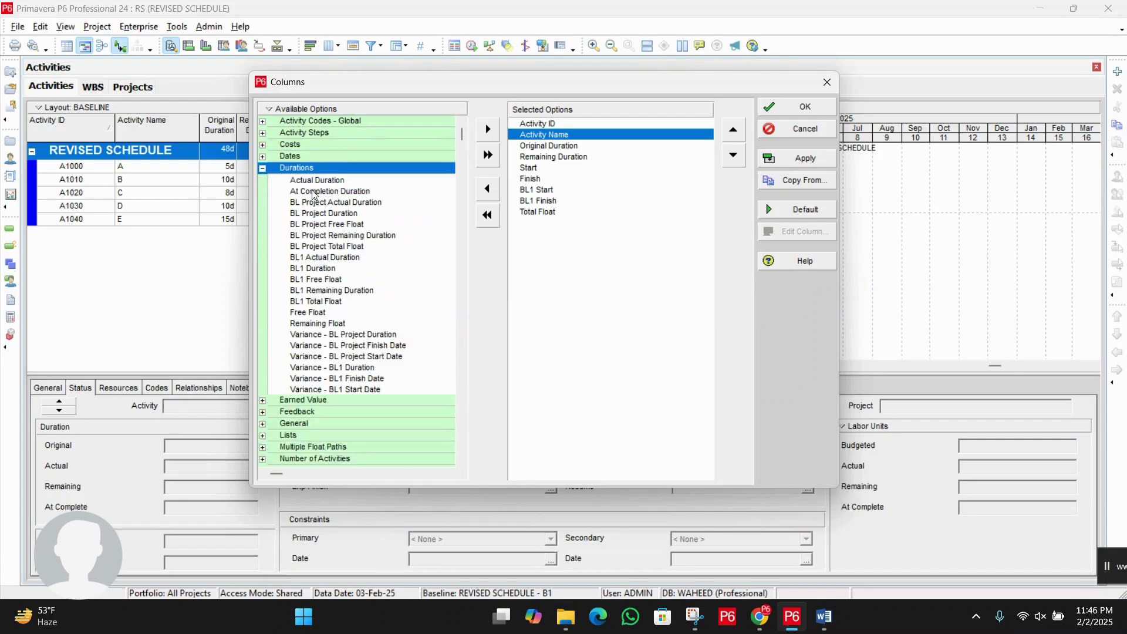
left_click(334, 214)
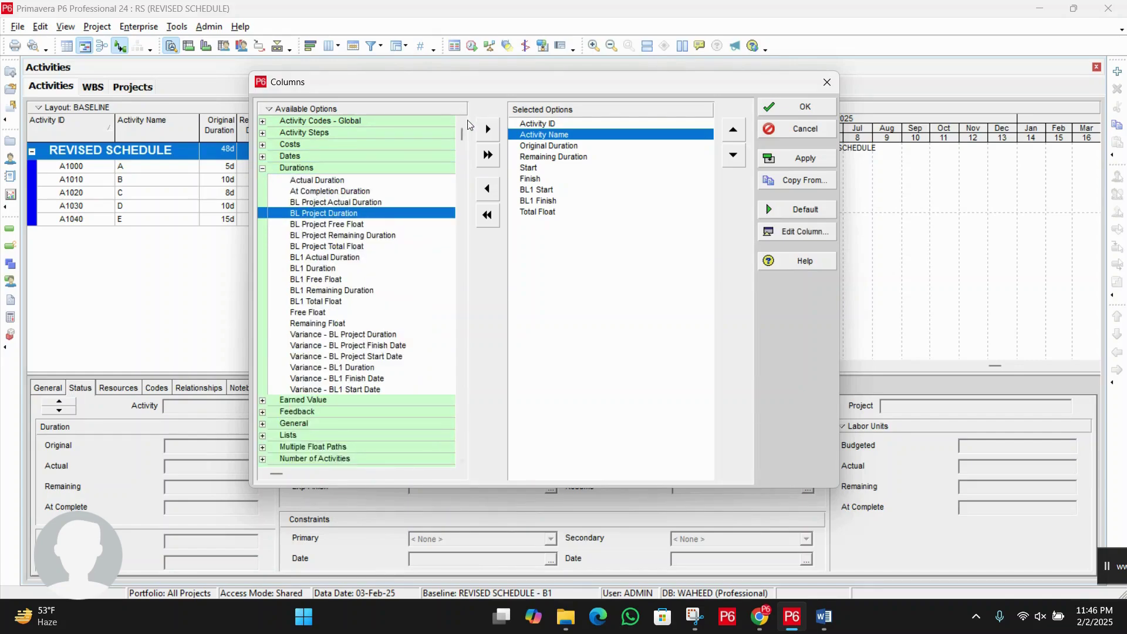
left_click(488, 130)
left_click(796, 161)
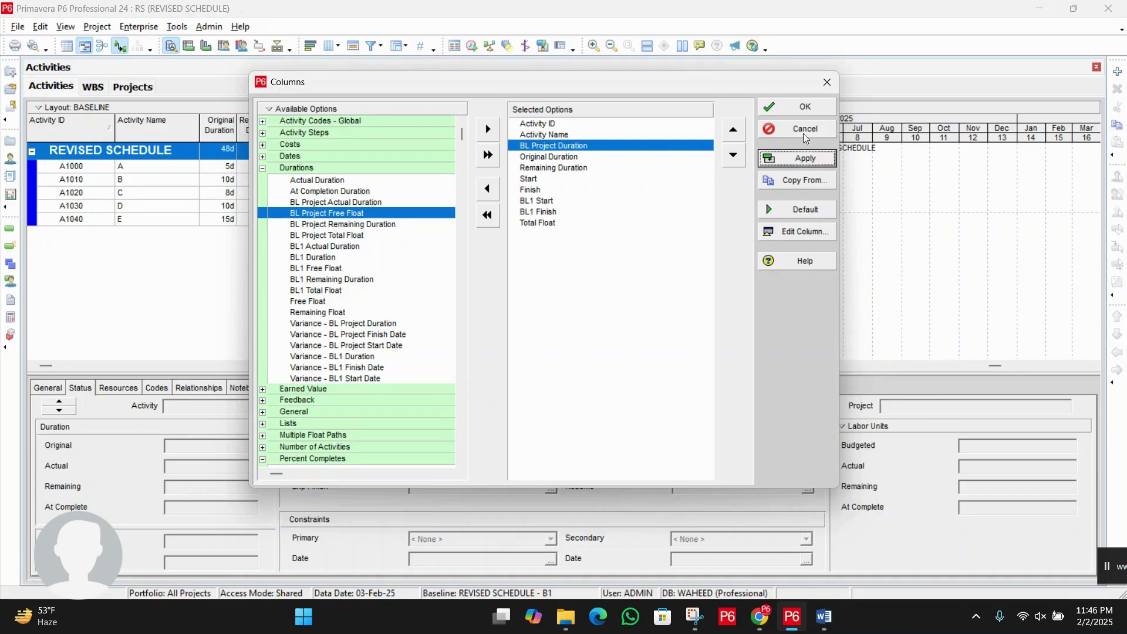
left_click(804, 108)
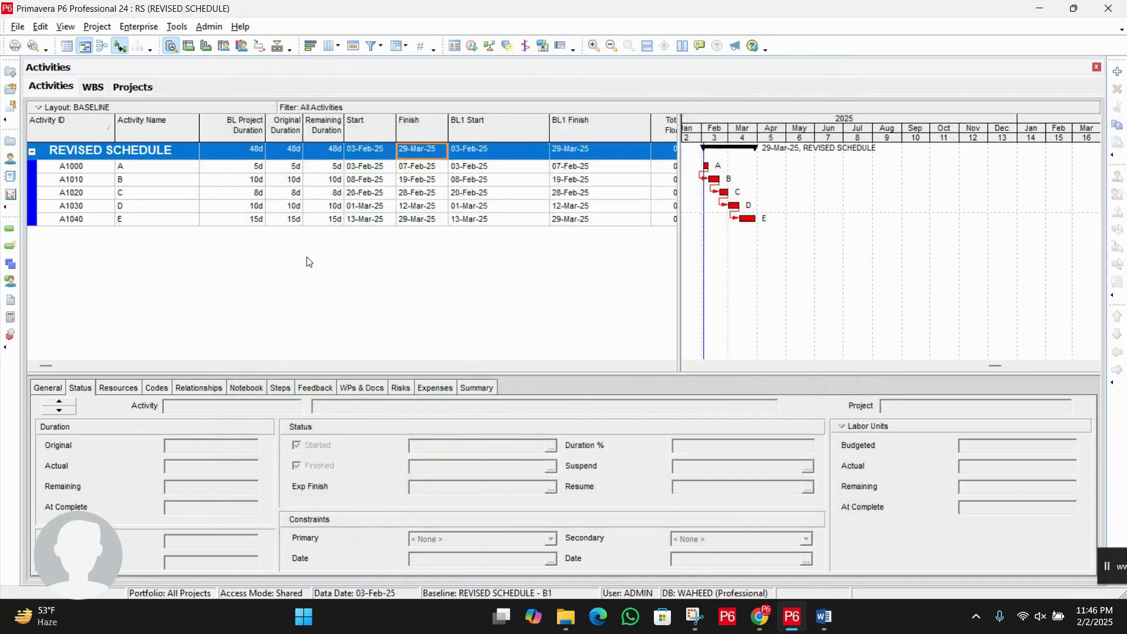
Step: Compare the project's baseline, original and remaining durations and its current dates with the BL1 dates in the summary row
left_click(256, 151)
left_click(294, 153)
left_click(331, 154)
left_click(363, 154)
left_click(408, 150)
left_click(462, 152)
left_click(584, 154)
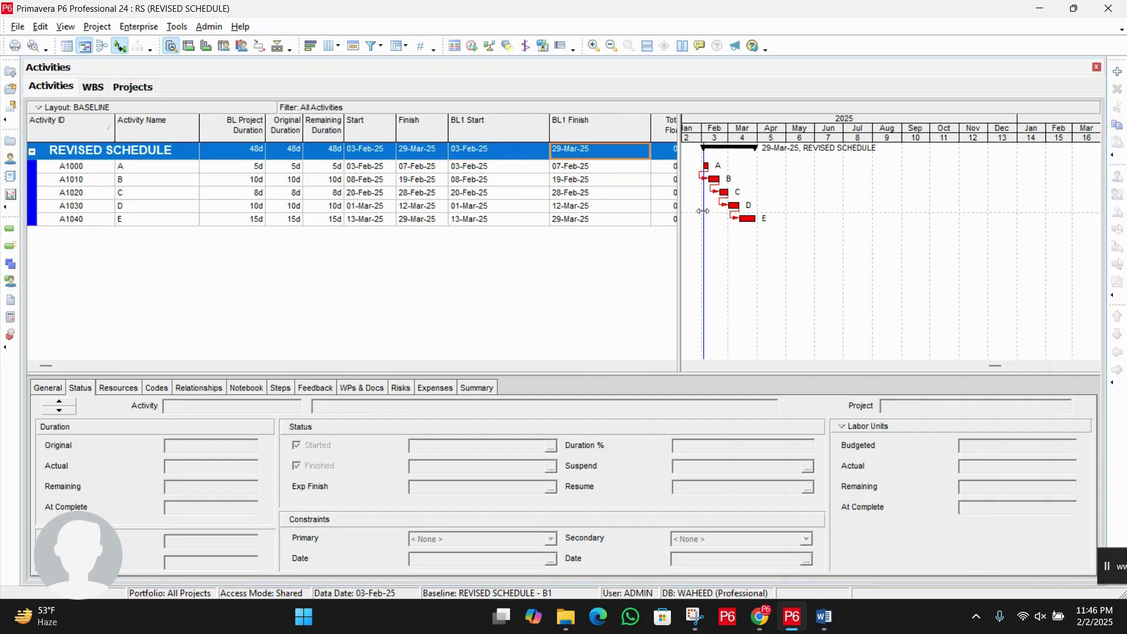
Step: Narrow the BL1 Start and BL1 Finish columns and check the project's Total Float
left_click_drag(649, 125, 492, 121)
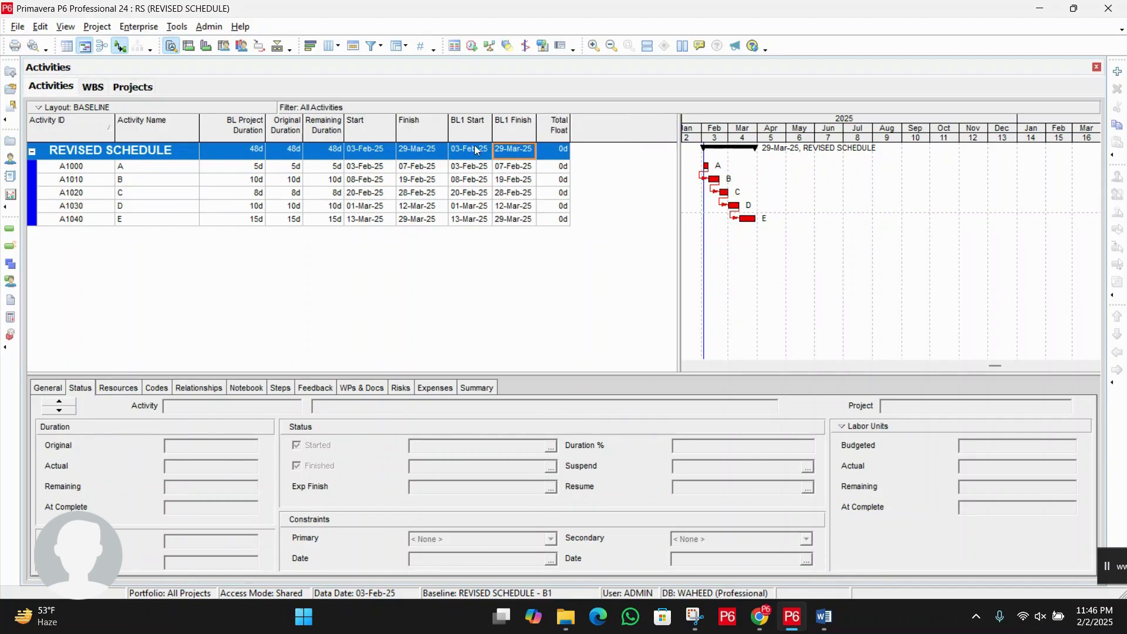
left_click(562, 154)
Step: Mark activity A as started and finished, and set its actual duration to 10 days
left_click(142, 172)
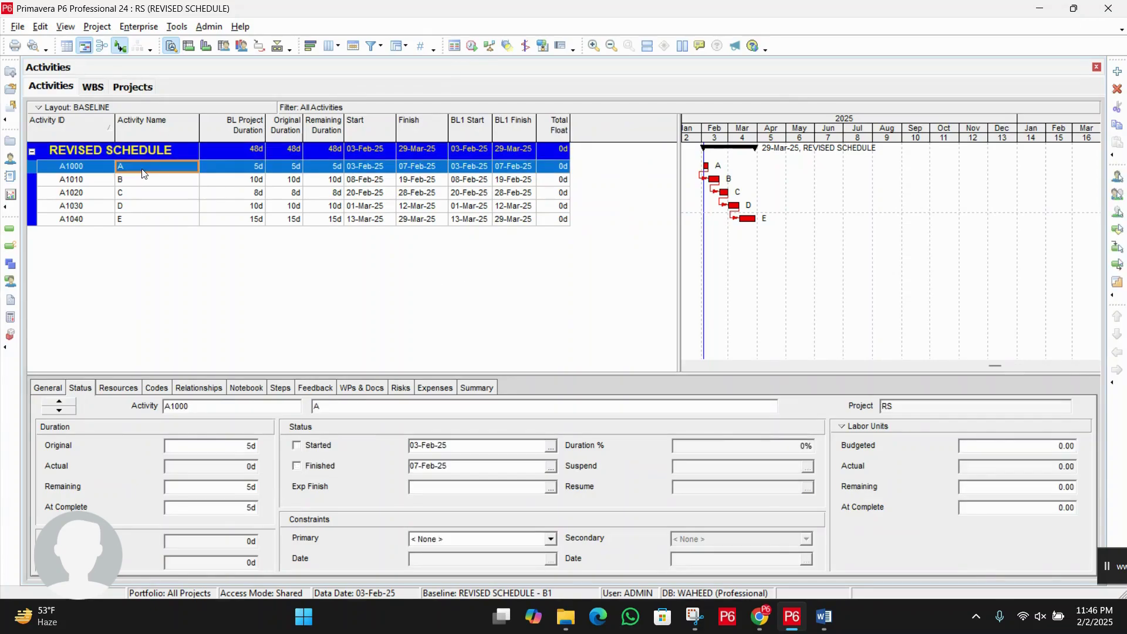
left_click(306, 448)
left_click(298, 466)
left_click_drag(233, 467, 37, 466)
type("10")
key("Return")
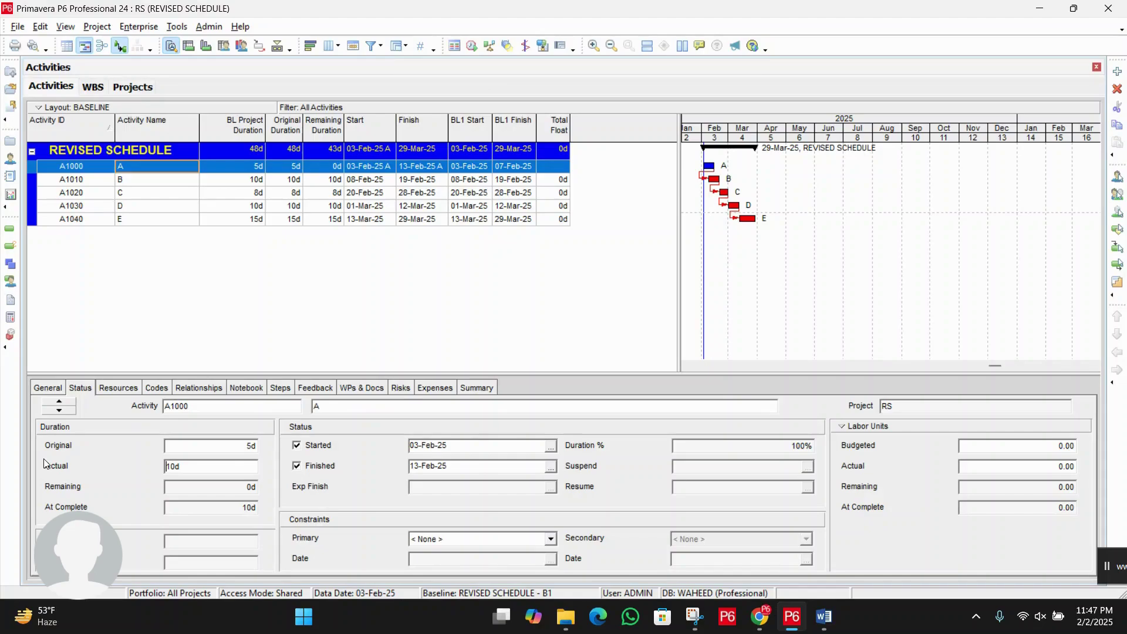
Step: Compare activity A's original duration with its actual duration and check its start and finish dates
left_click(238, 443)
left_click(223, 465)
key("Return")
left_click(417, 167)
left_click(372, 167)
left_click(414, 167)
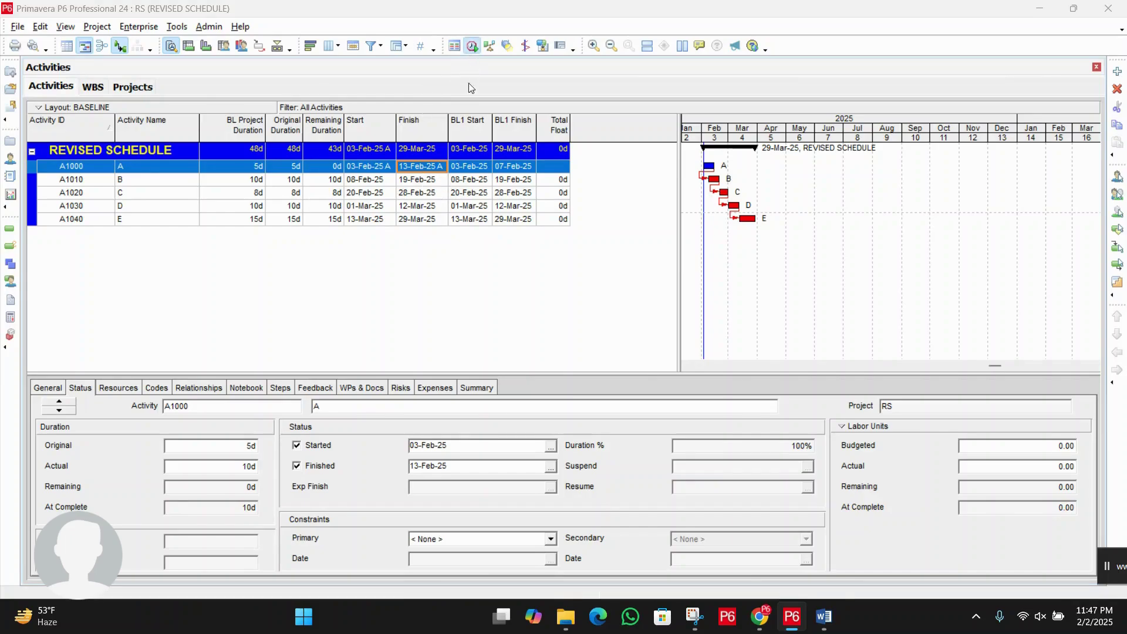
Step: Reschedule the project with the selected data date of 14-Feb-25 applied to all open projects
left_click(472, 47)
left_click_drag(493, 219, 504, 210)
left_click(462, 284)
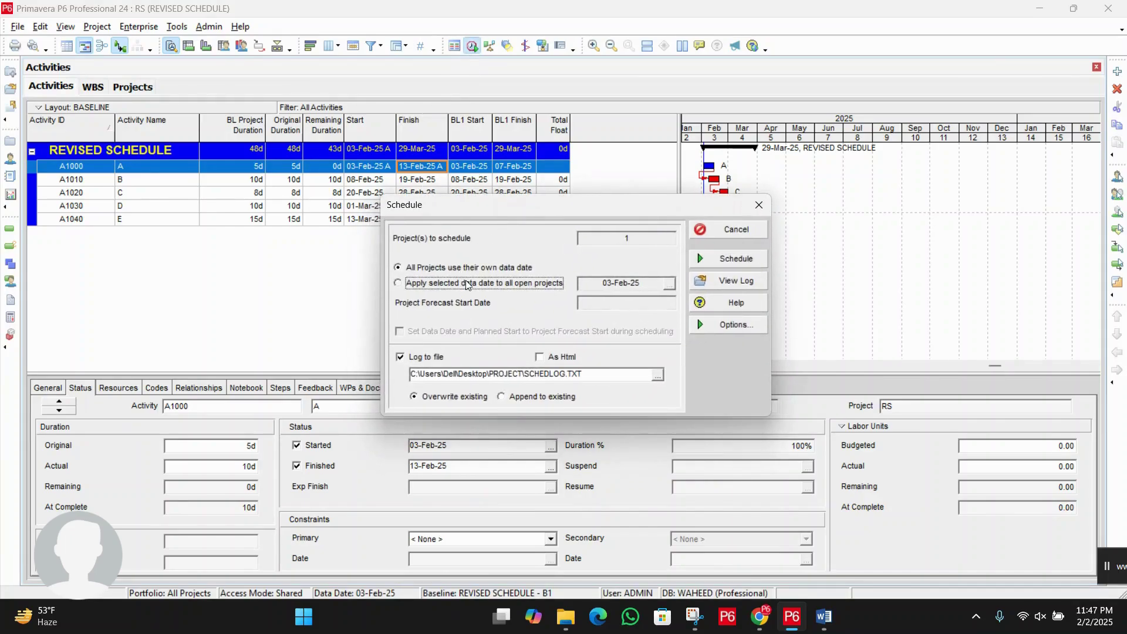
left_click(669, 284)
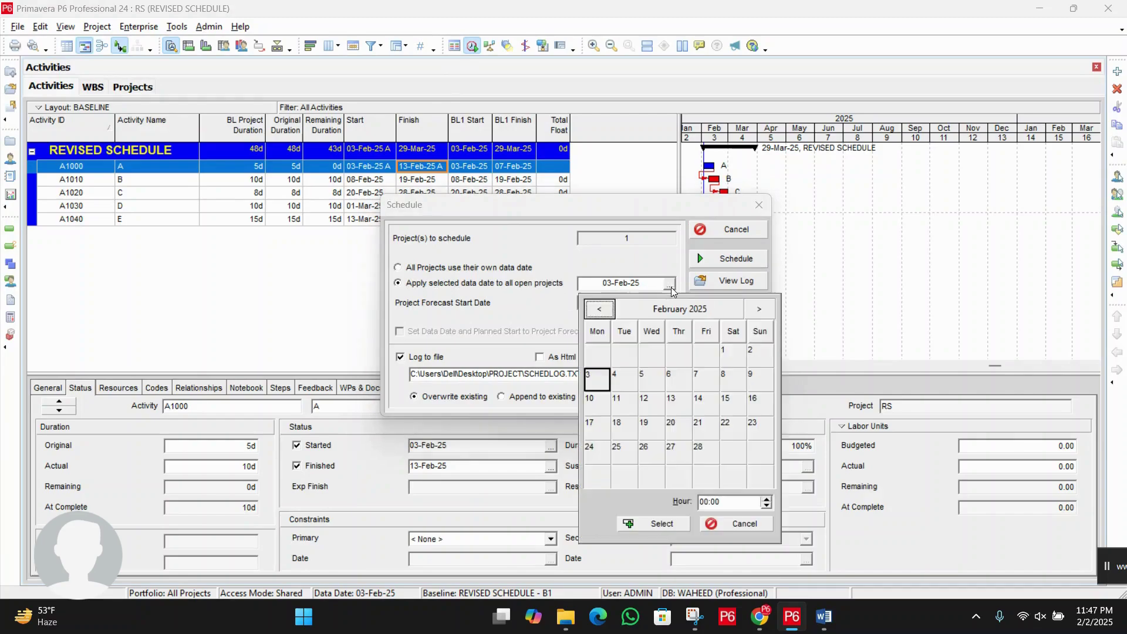
left_click(699, 402)
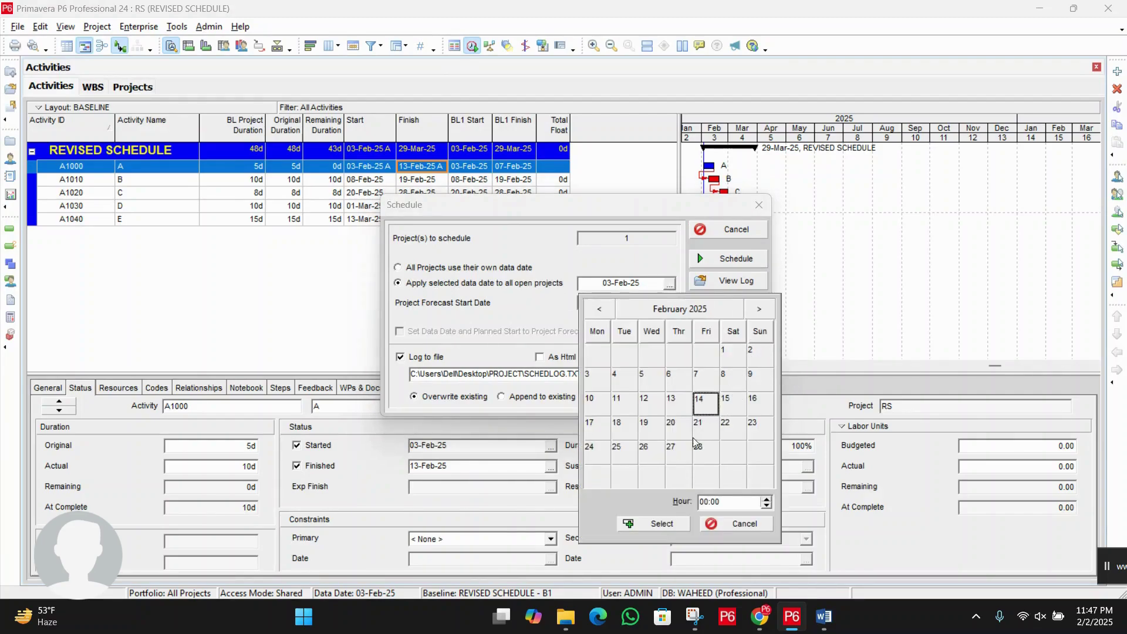
left_click(653, 524)
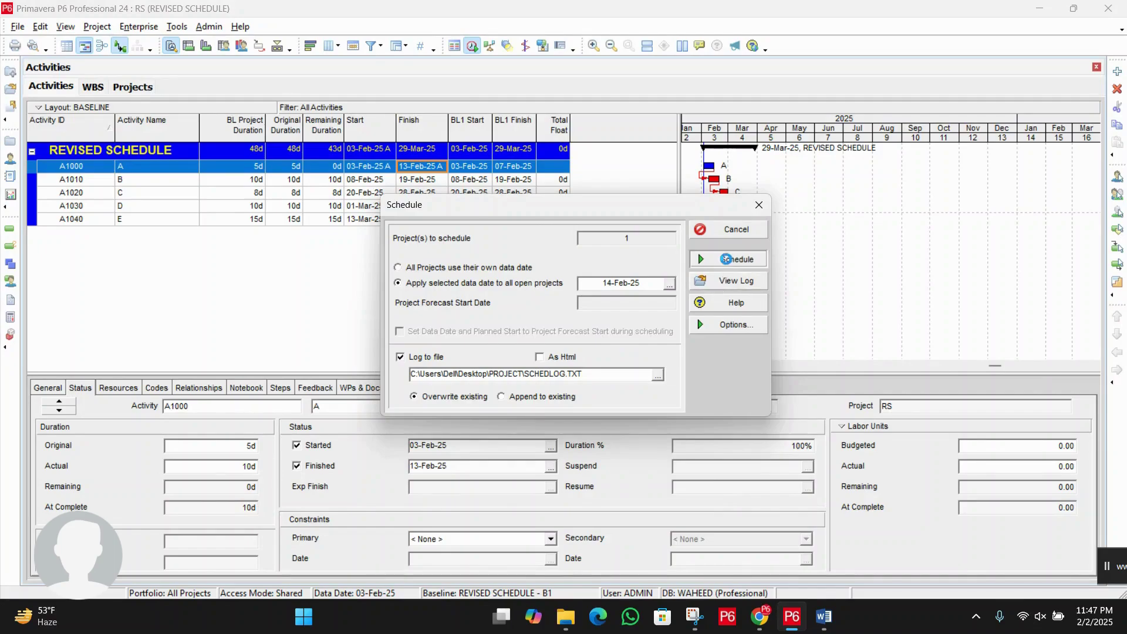
left_click(729, 258)
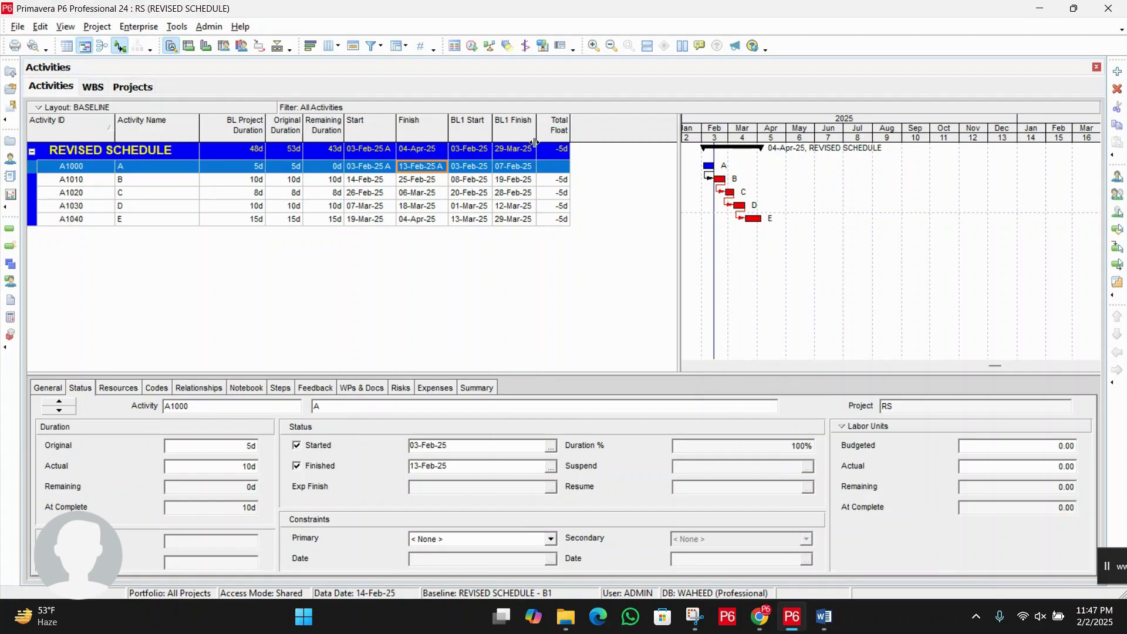
Step: Check the Total Float values of activities B and C in the activity table
left_click(563, 182)
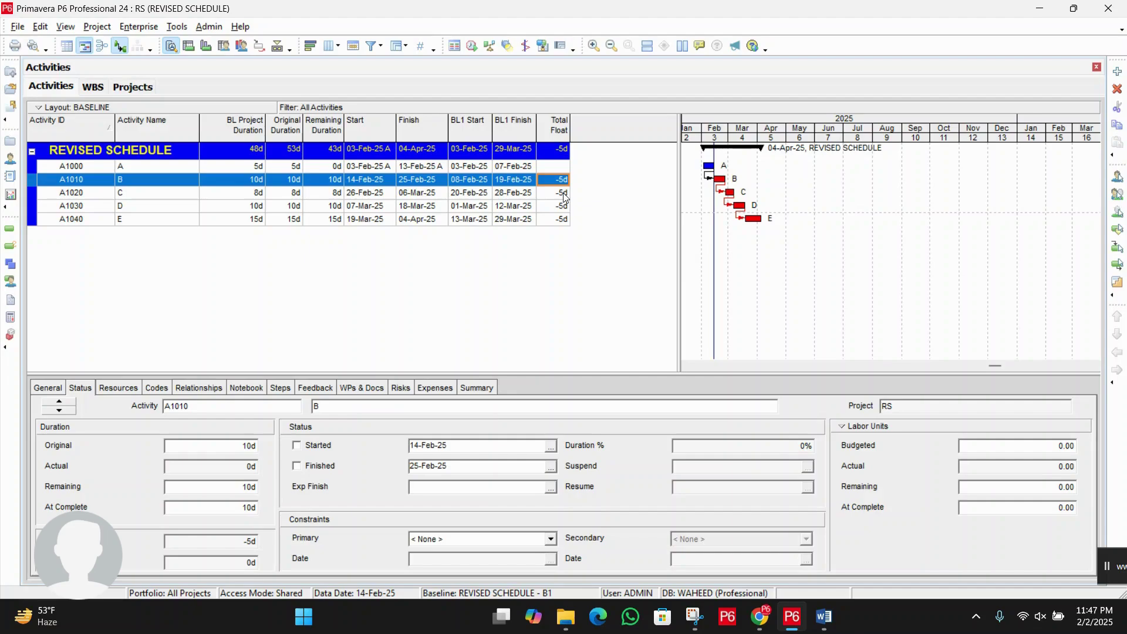
left_click(563, 194)
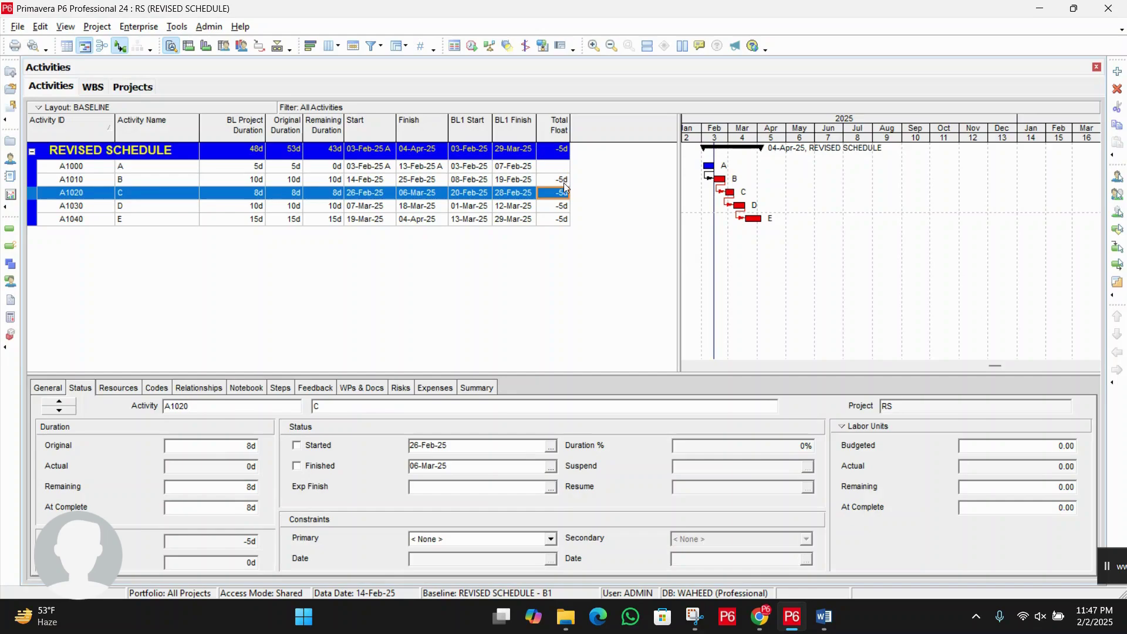
left_click(563, 180)
left_click(561, 193)
left_click(560, 181)
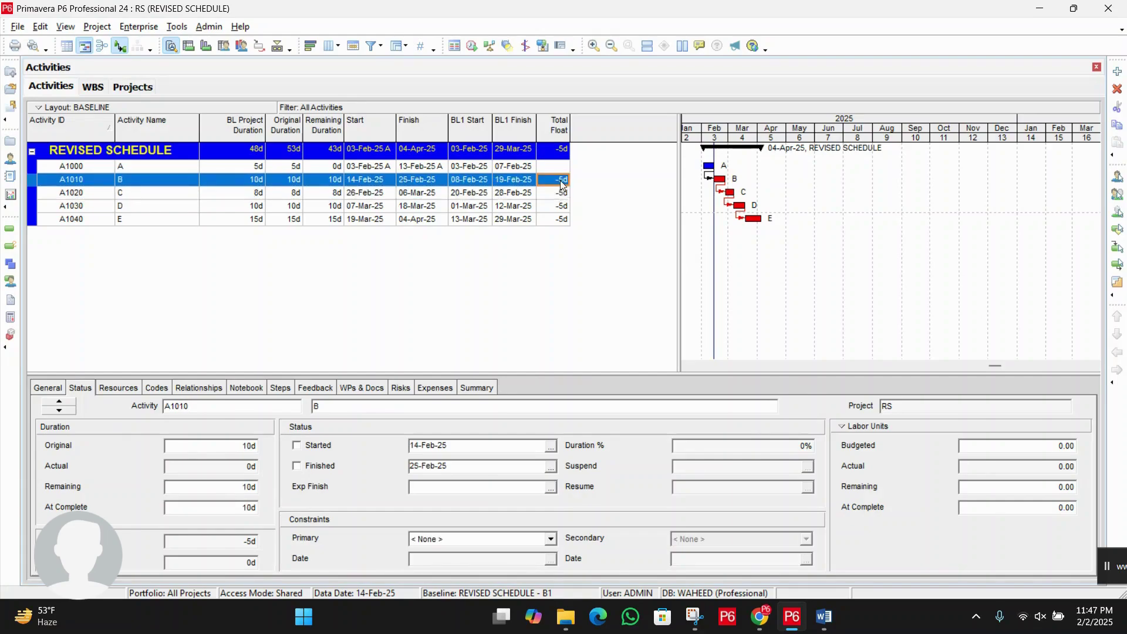
Step: Check activity A's BL1 Finish date and compare its original duration with its actual duration
left_click(524, 168)
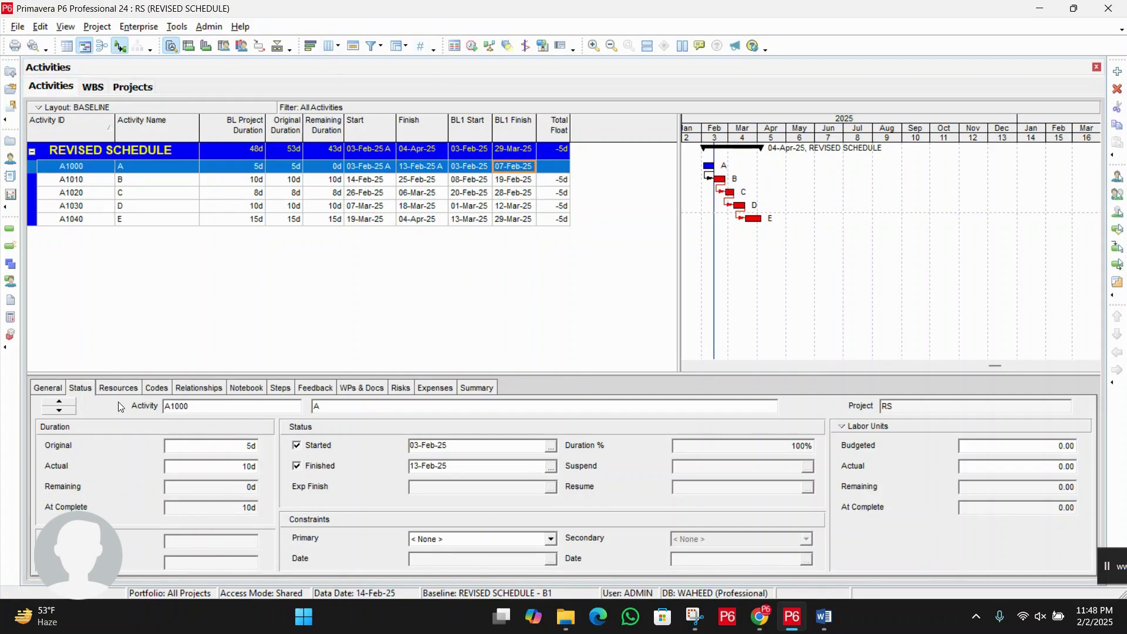
left_click(242, 451)
left_click_drag(183, 447, 144, 450)
left_click_drag(210, 467, 135, 466)
Step: Insert the Actual Duration column after BL Project Duration and apply the new column set to the activity table
left_click(320, 258)
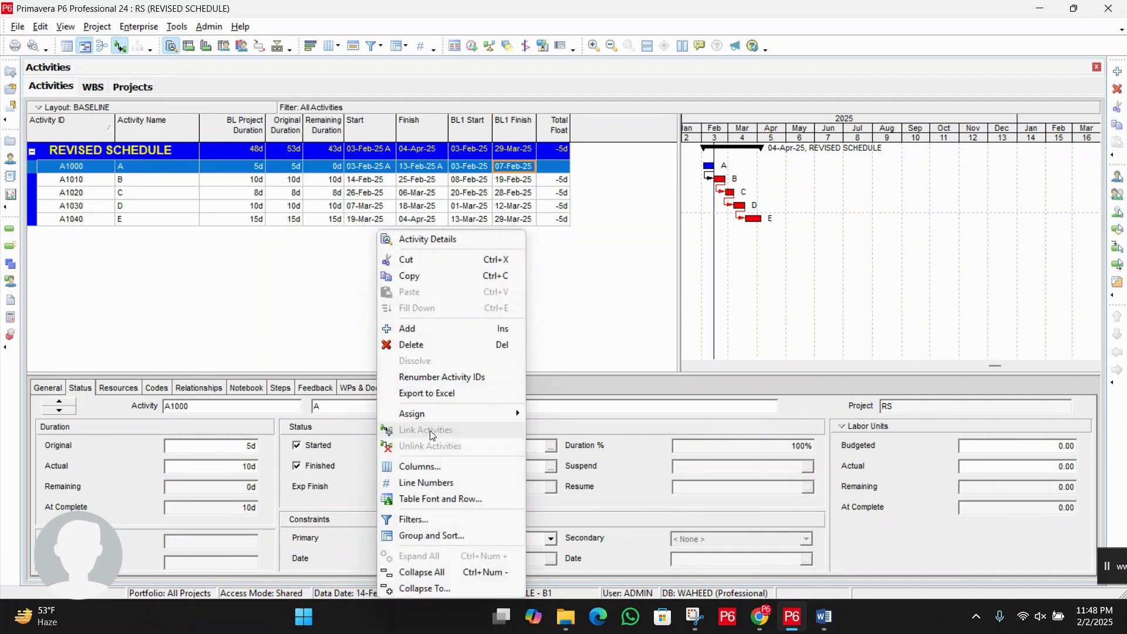
left_click(436, 466)
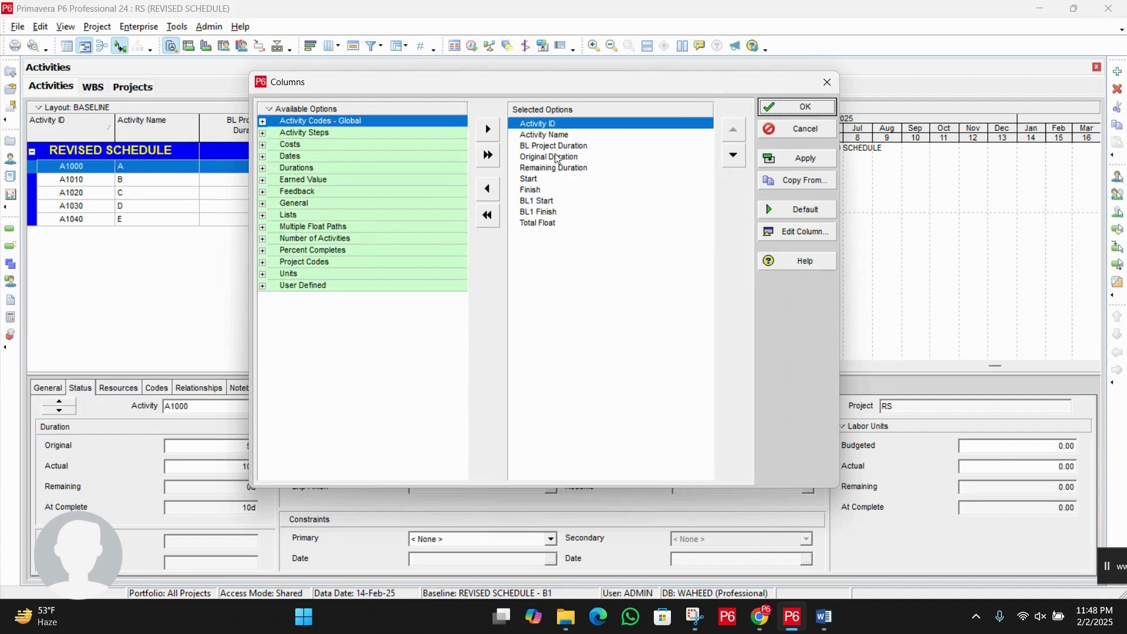
left_click(559, 146)
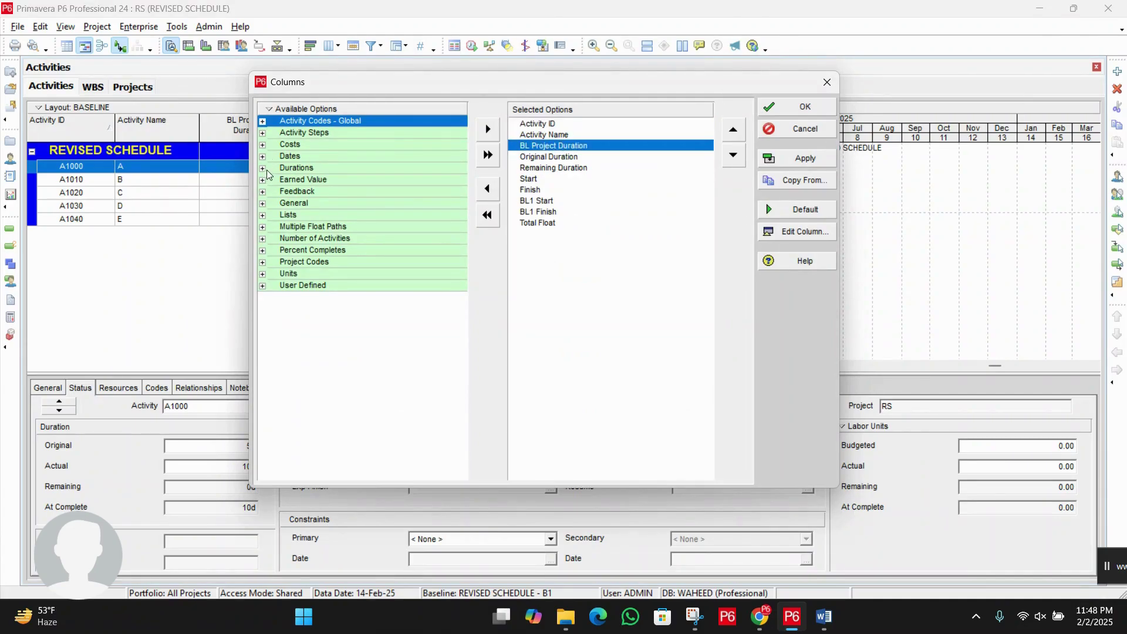
left_click(262, 169)
left_click(341, 181)
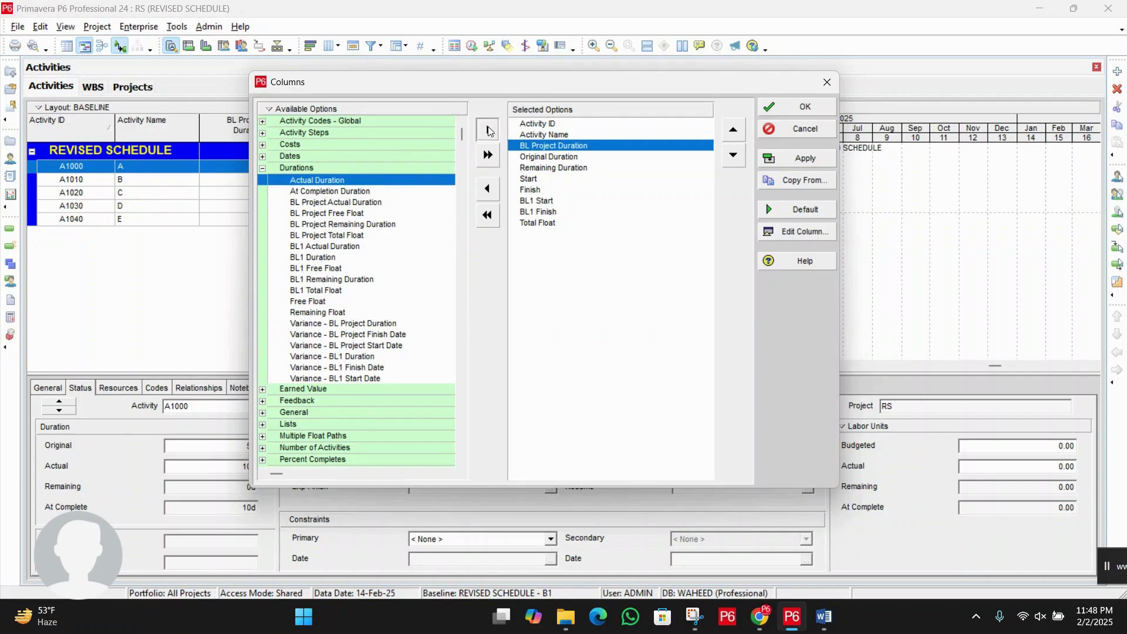
left_click(488, 129)
left_click(803, 159)
left_click(804, 107)
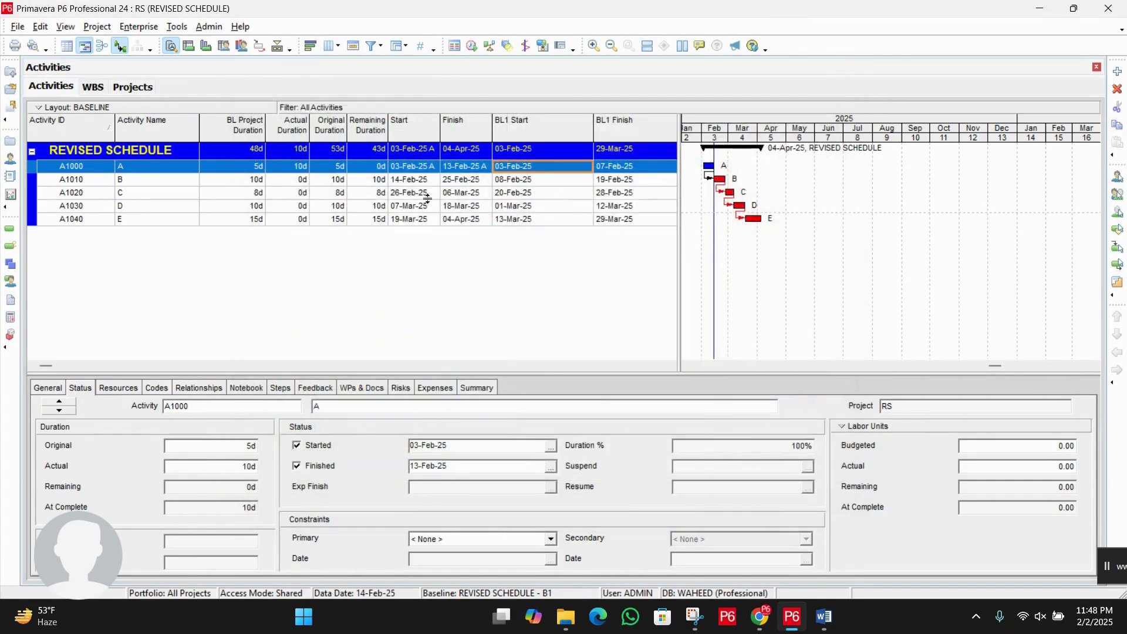
Step: Compare activity A's actual duration with its baseline and original durations in the activity table
left_click(296, 167)
left_click(329, 168)
left_click(257, 169)
left_click(296, 170)
Step: Narrow the BL1 Start and BL1 Finish columns to fit their dates and check activity B's Total Float
double_click(594, 118)
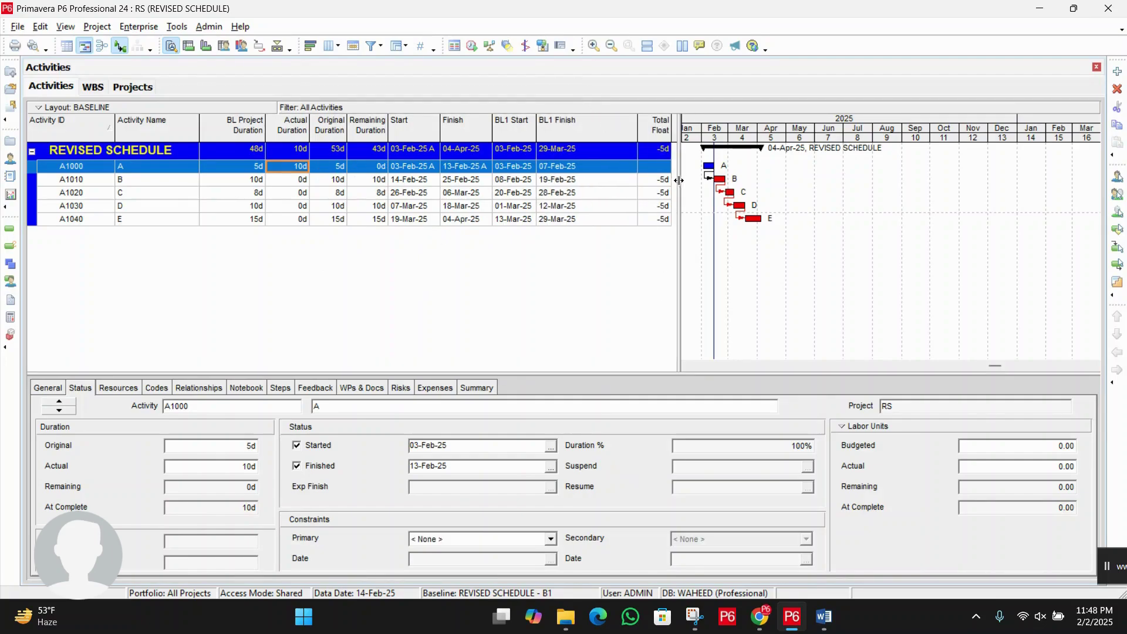
double_click(641, 126)
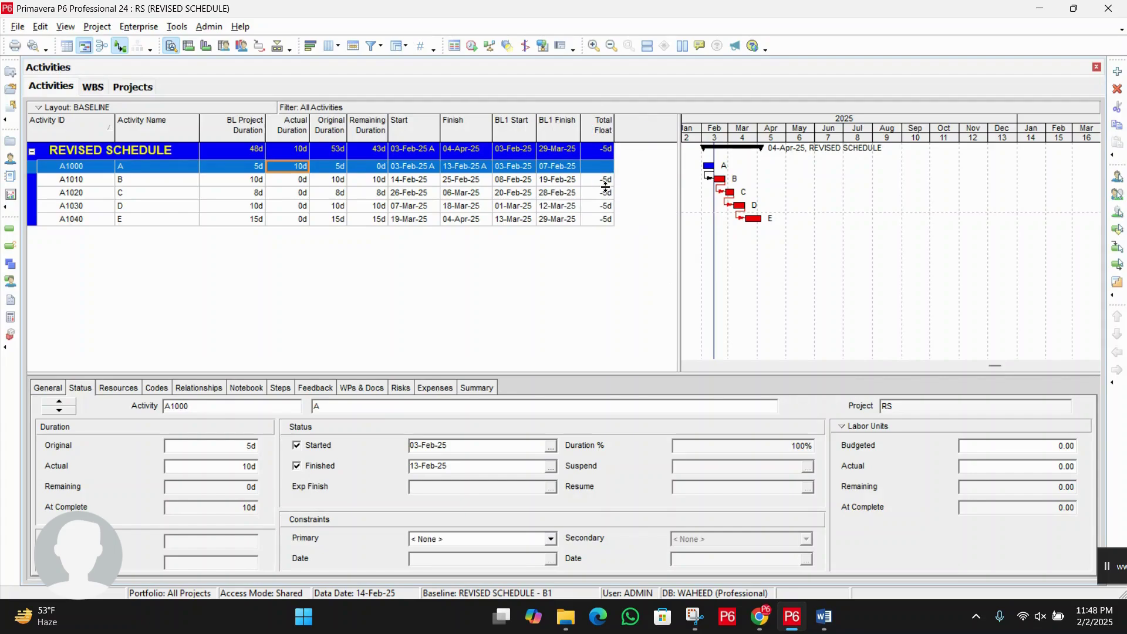
left_click(608, 180)
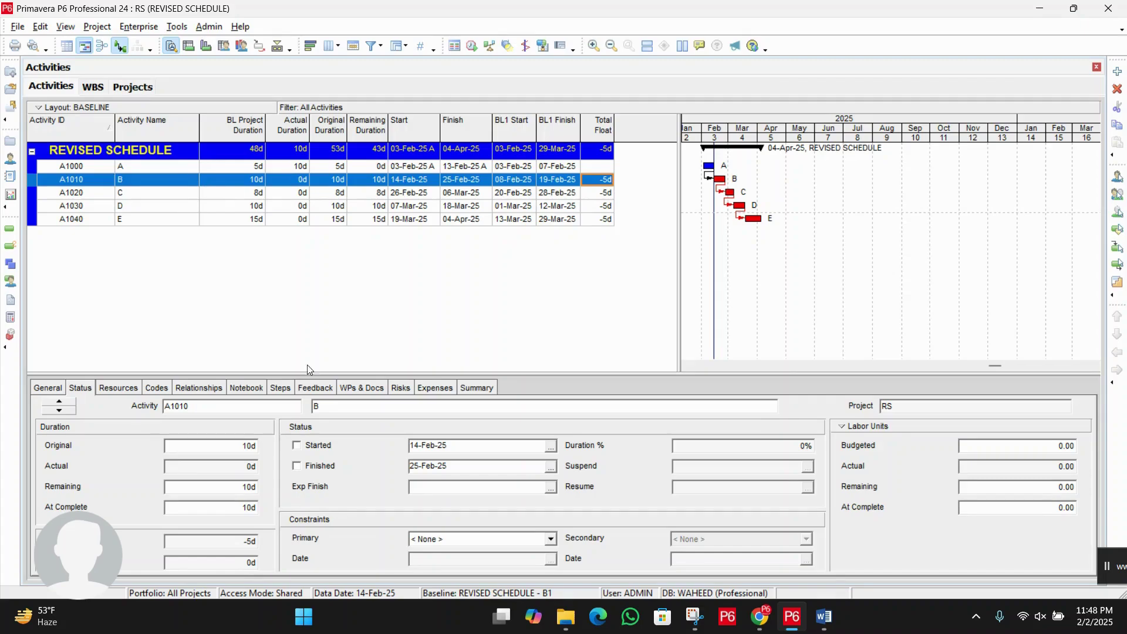
Step: Mark activity B as started and finished, and set its actual duration to 15 days
left_click(298, 446)
left_click(297, 467)
left_click(227, 468)
double_click(226, 469)
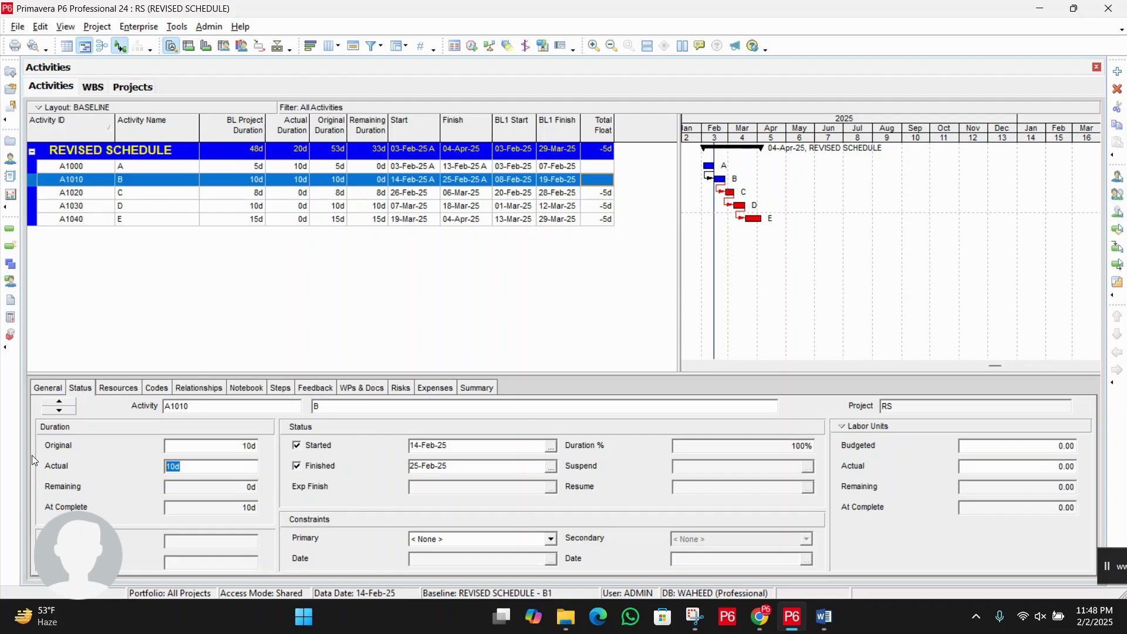
type("15")
key("Return")
left_click(459, 178)
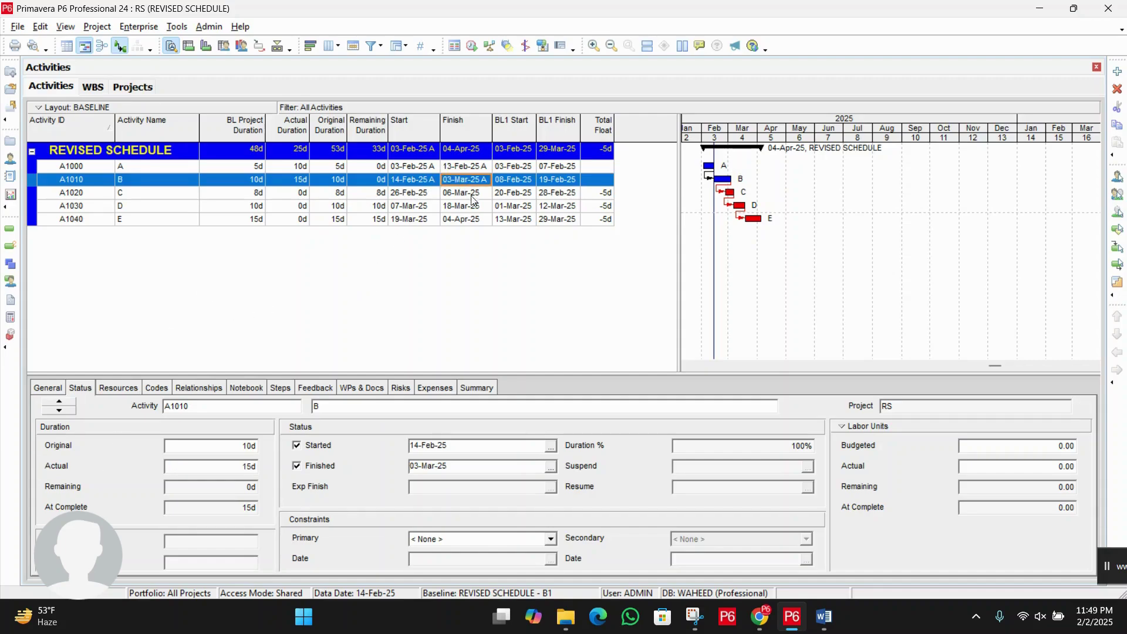
Step: Reschedule the project with the selected data date of 04-Mar-25 applied to all open projects
left_click(471, 46)
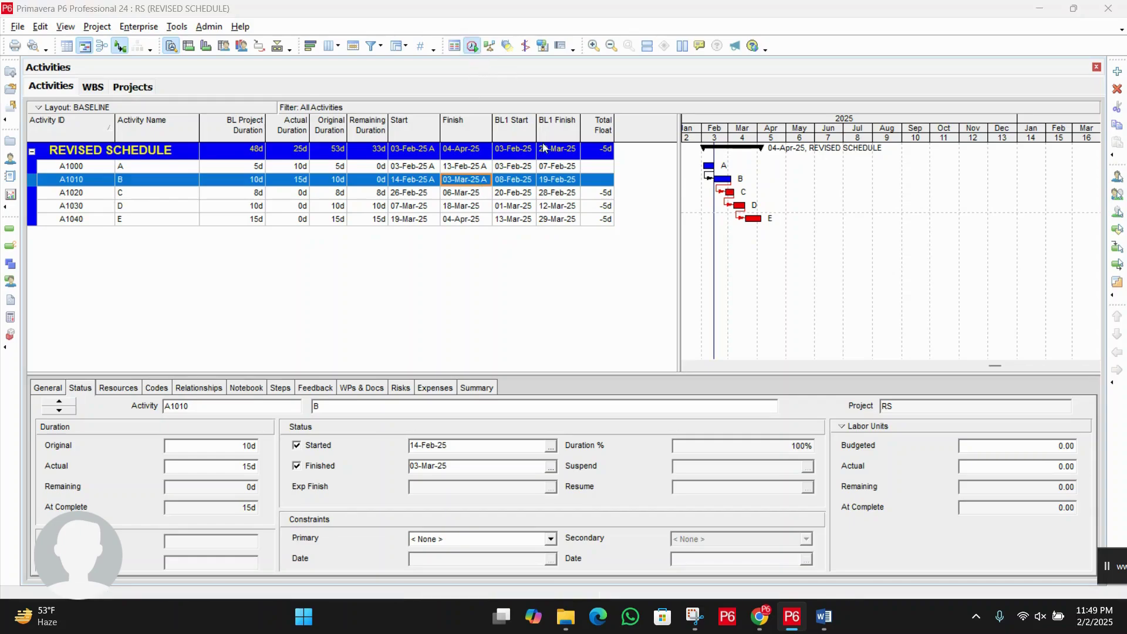
left_click(496, 294)
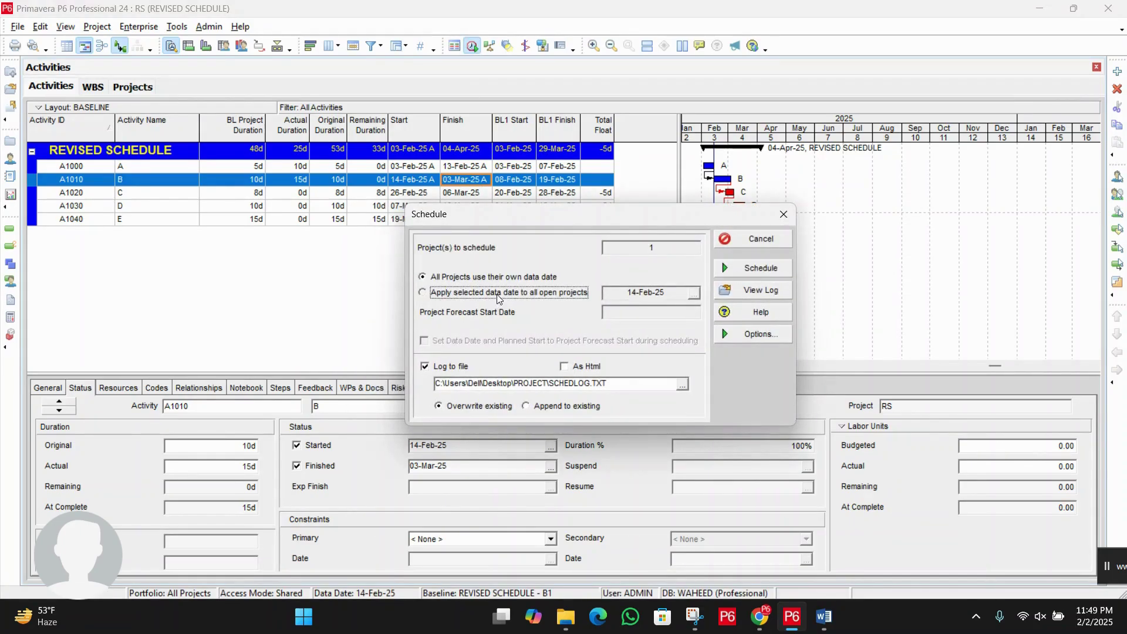
left_click(694, 292)
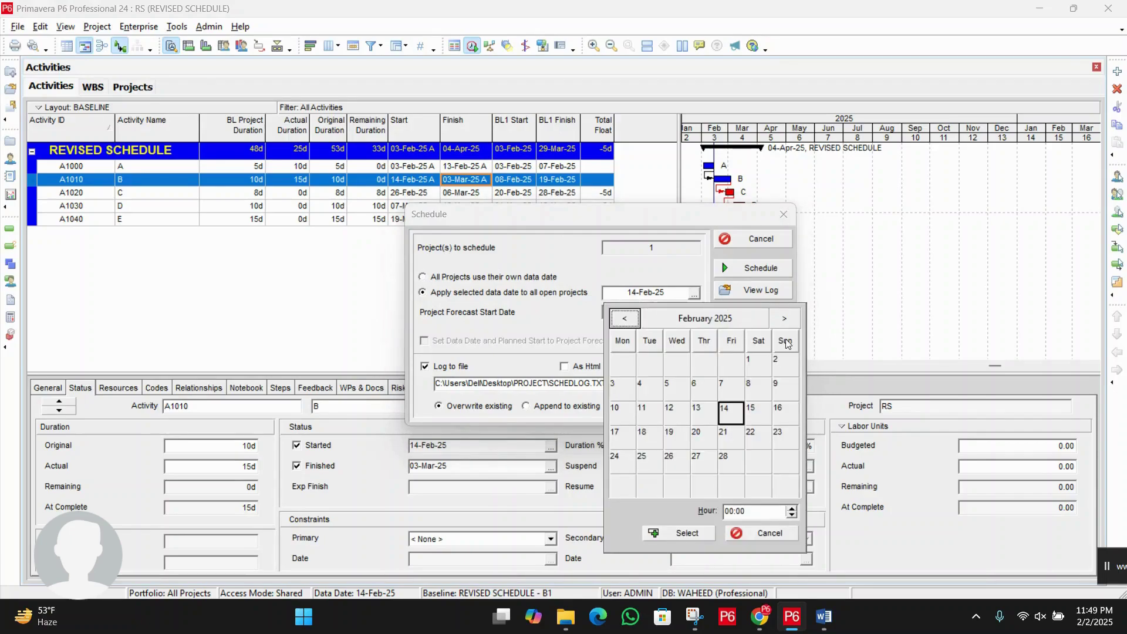
left_click(785, 318)
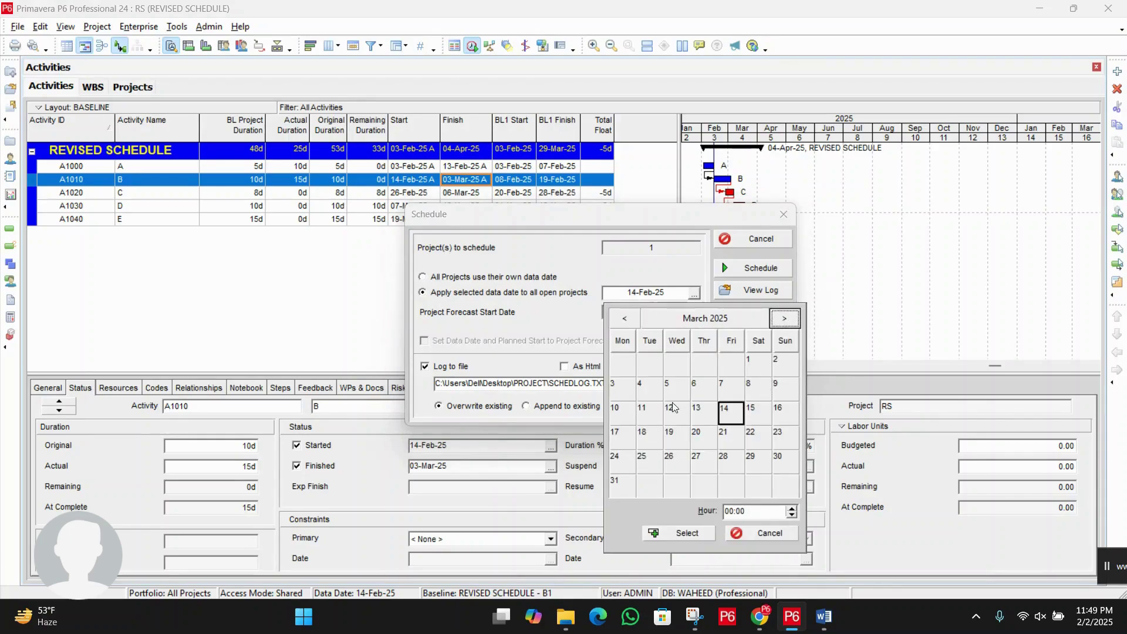
left_click(646, 389)
left_click(686, 533)
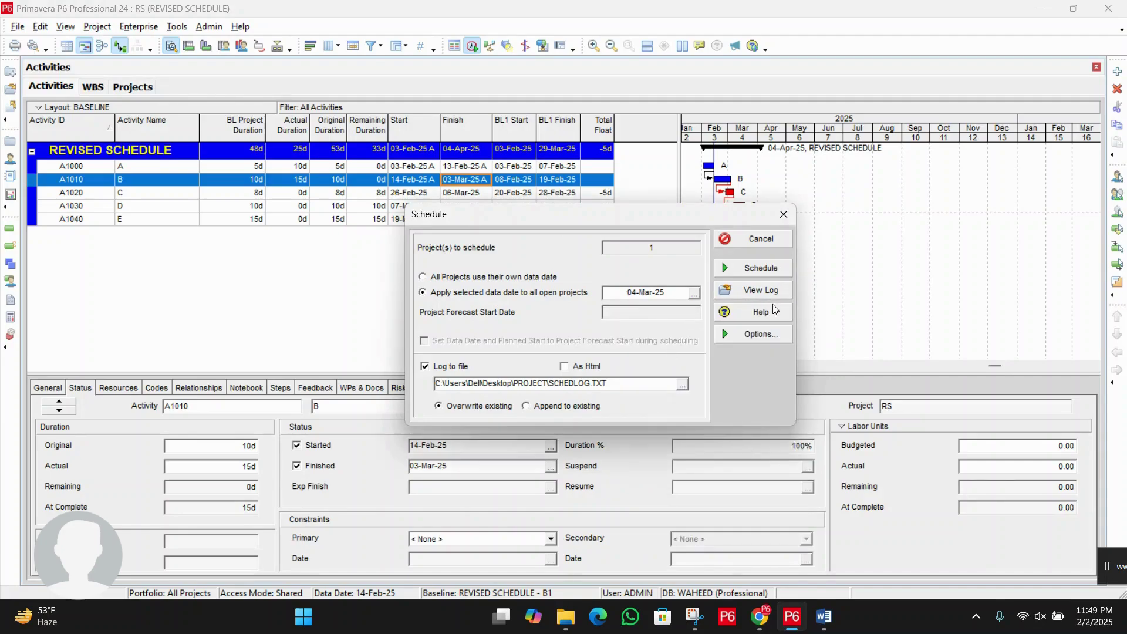
left_click(757, 269)
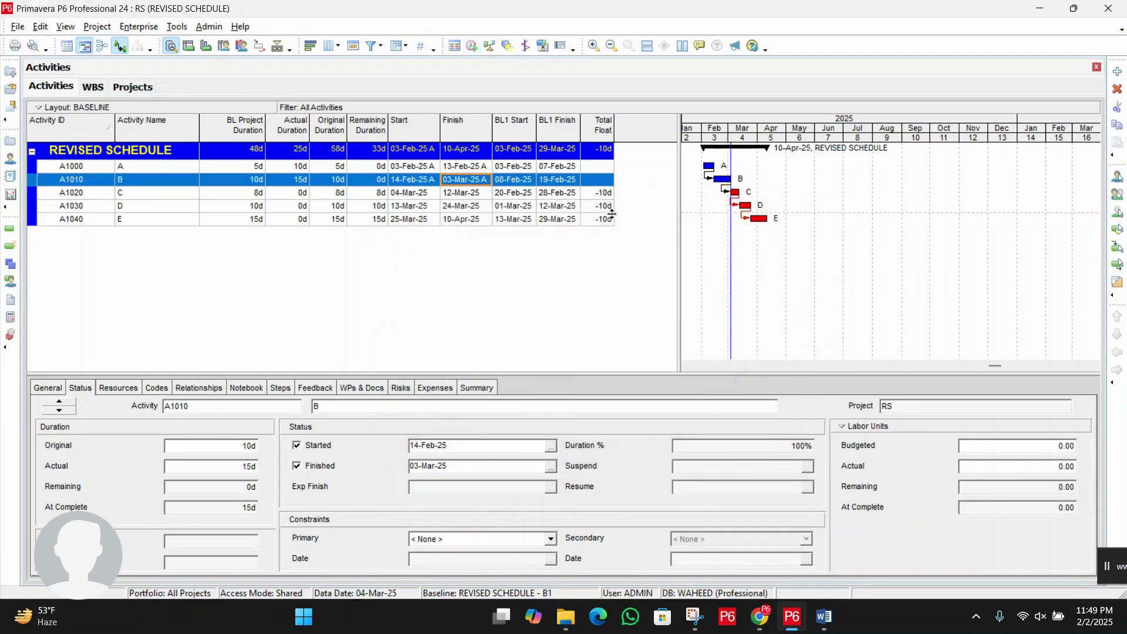
Step: Check the Total Float values of the remaining activities C, D and E
left_click(607, 194)
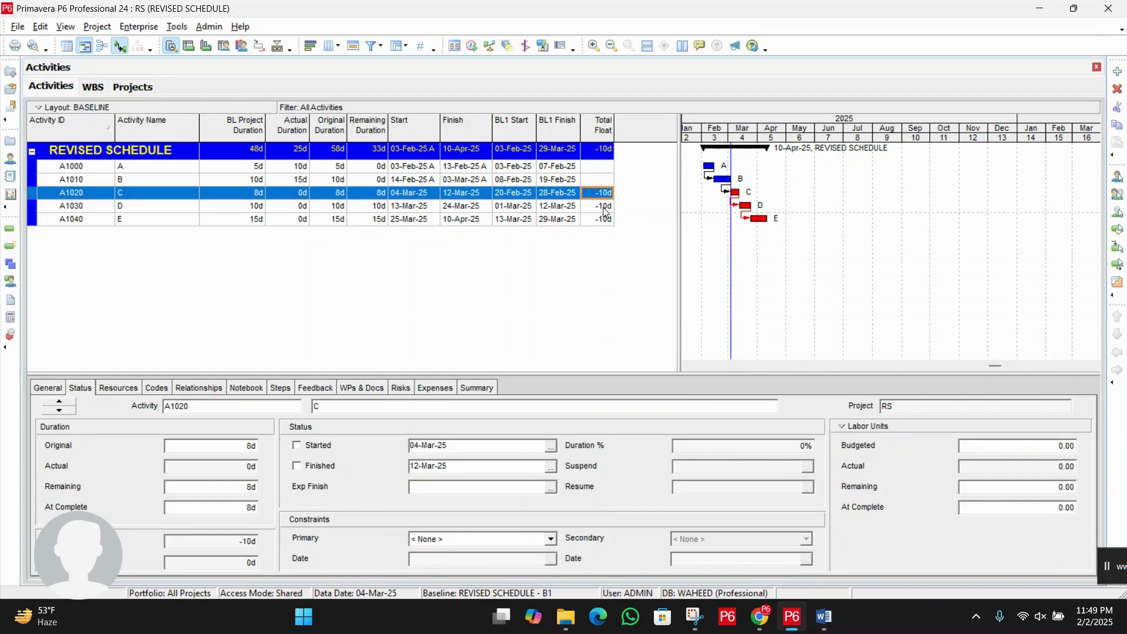
left_click(605, 208)
left_click(605, 221)
left_click(608, 209)
left_click(608, 194)
Step: Display the yellow Primary Baseline bars in the Gantt chart
left_click(62, 27)
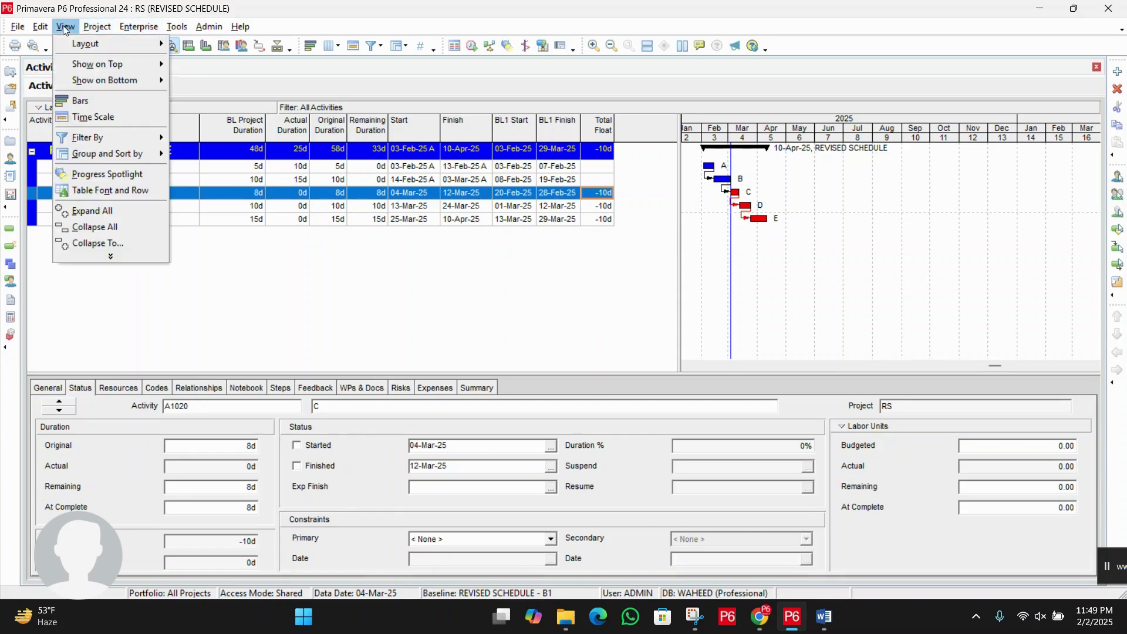
left_click(102, 99)
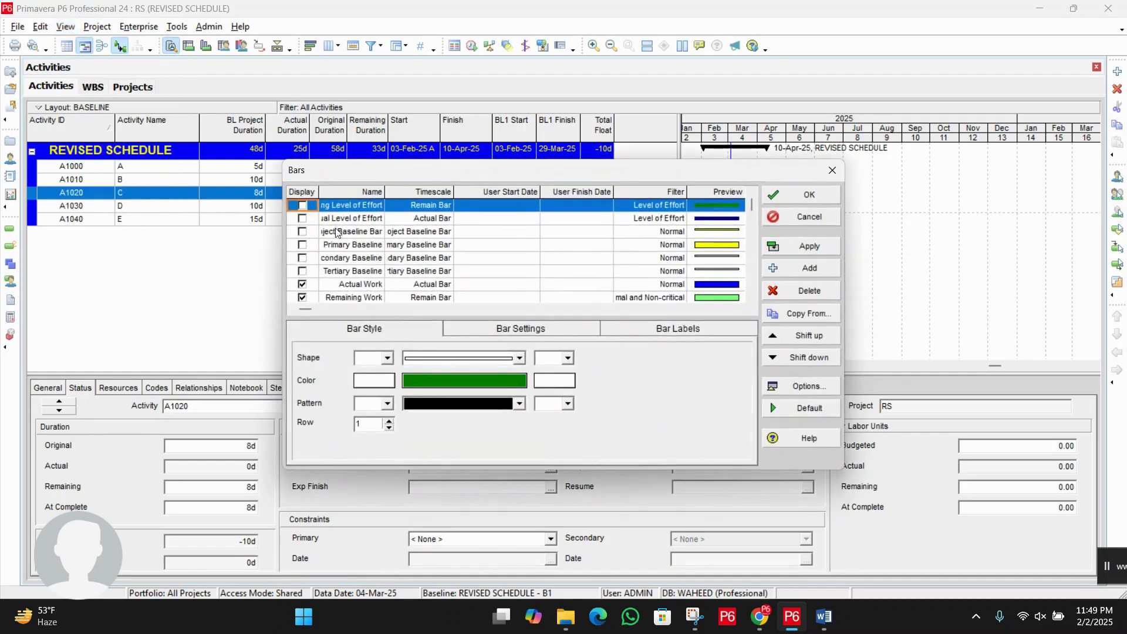
left_click(303, 245)
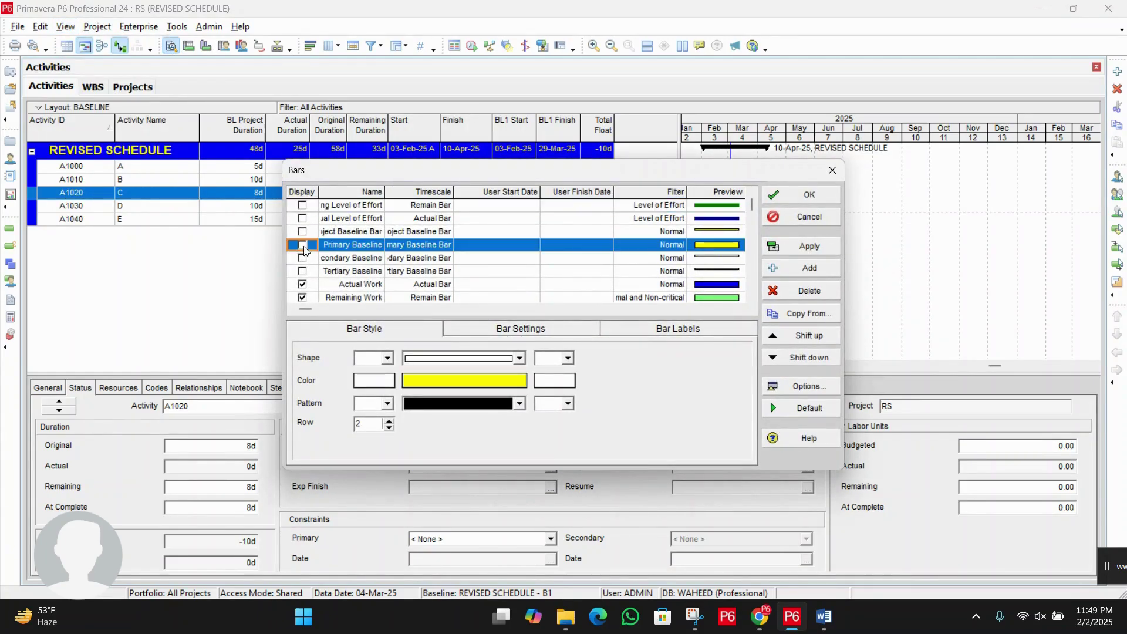
left_click(789, 247)
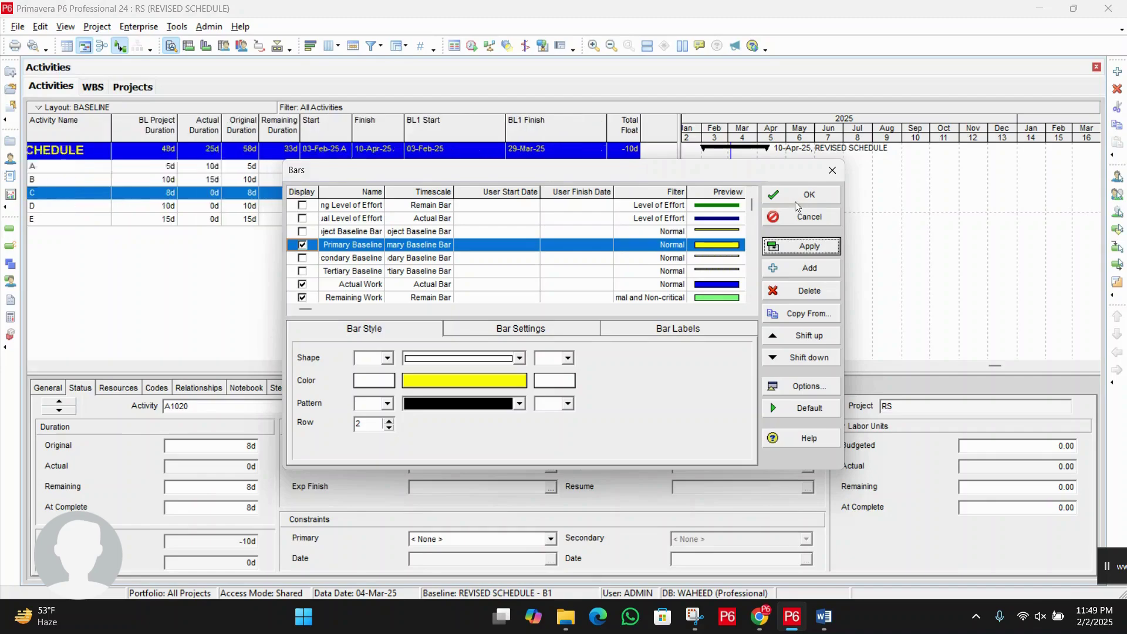
left_click(807, 196)
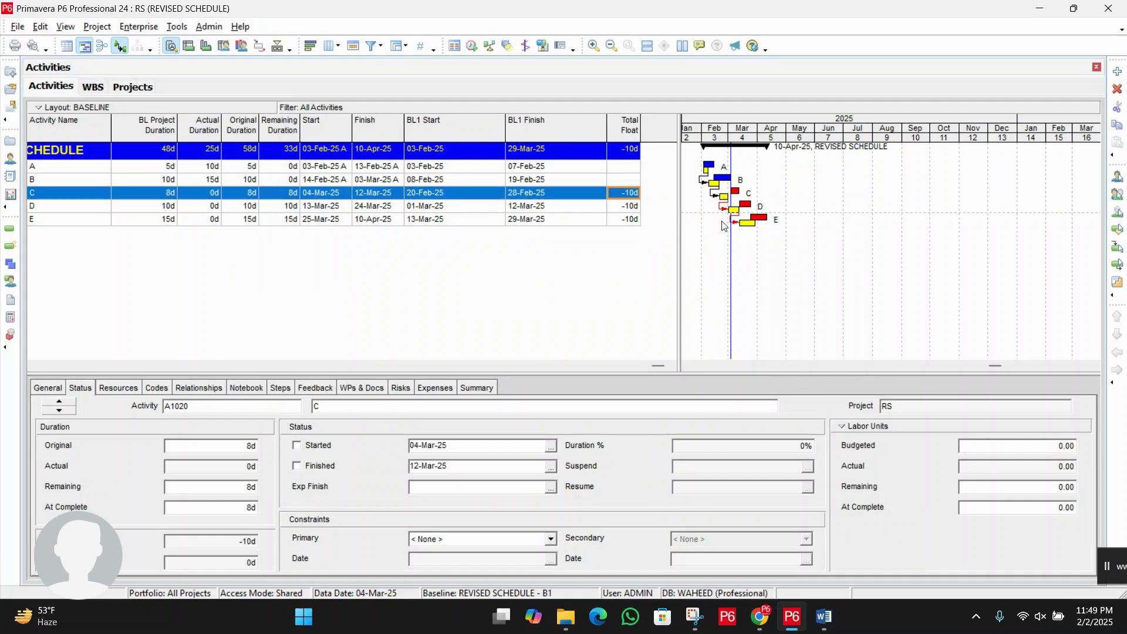
Step: Enlarge the Gantt timescale to quarters and months, and fit the BL1 Start and BL1 Finish columns to their contents
left_click(591, 46)
left_click(688, 366)
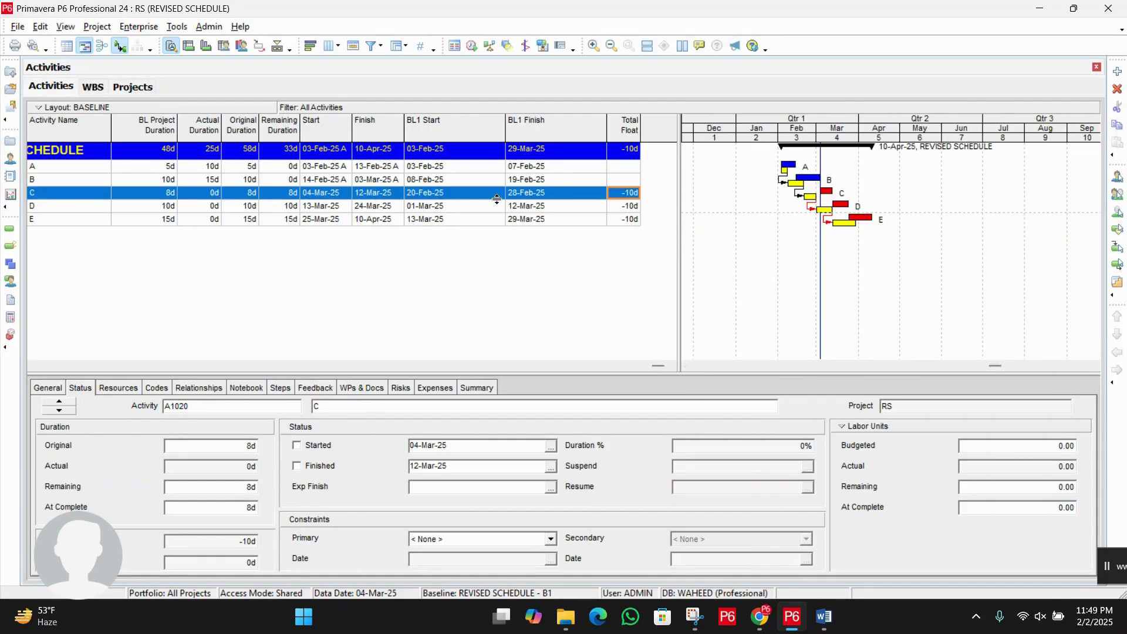
left_click_drag(658, 365, 65, 365)
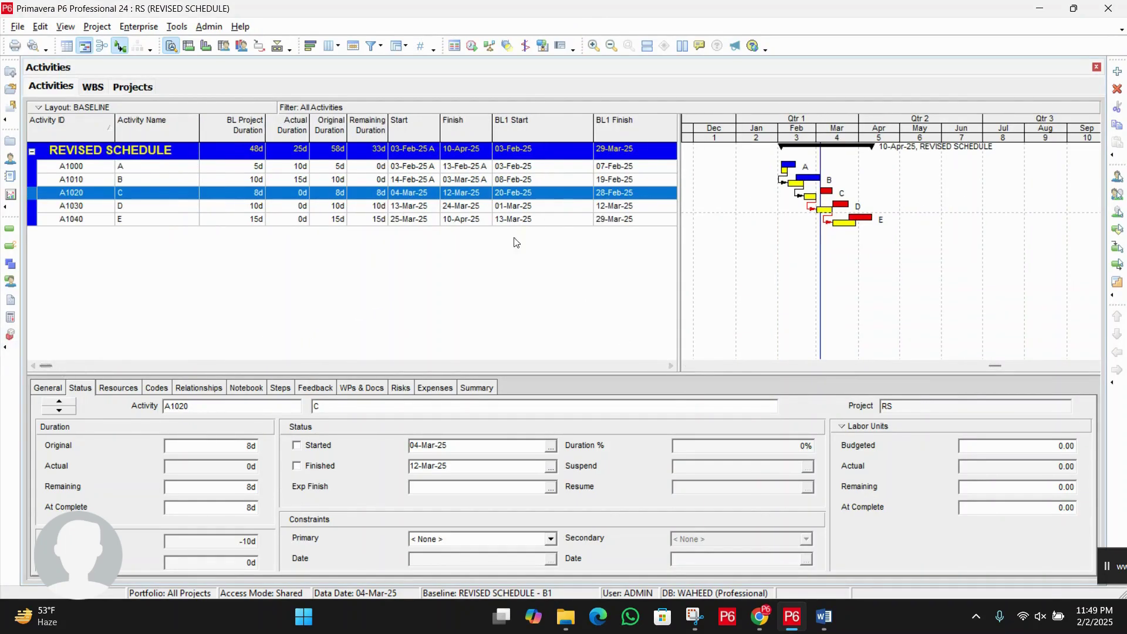
double_click(593, 124)
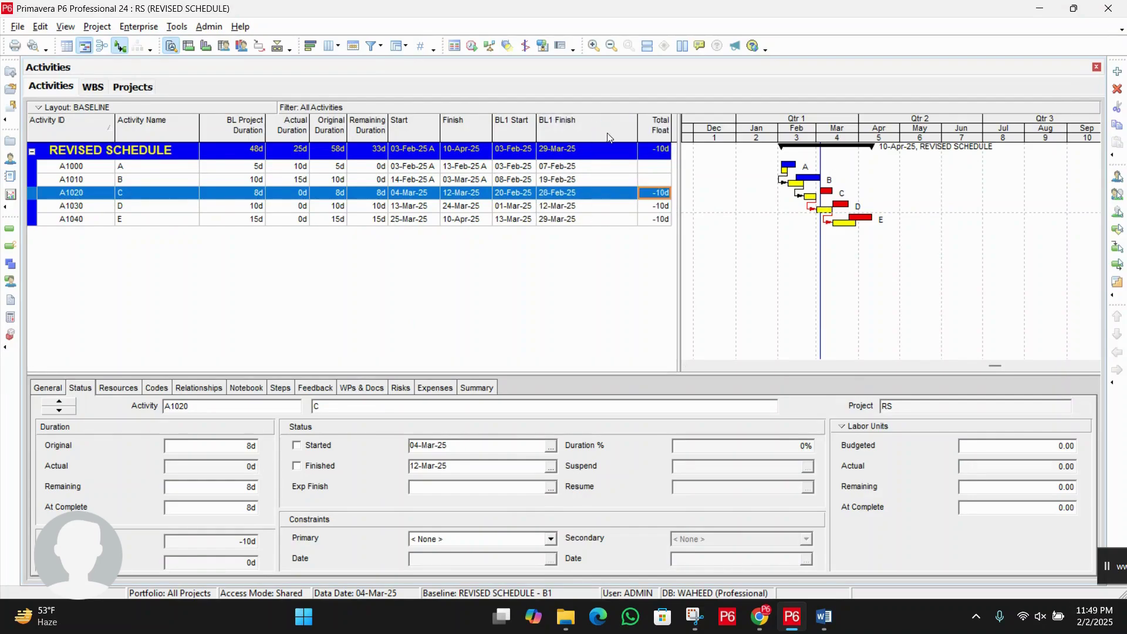
double_click(638, 123)
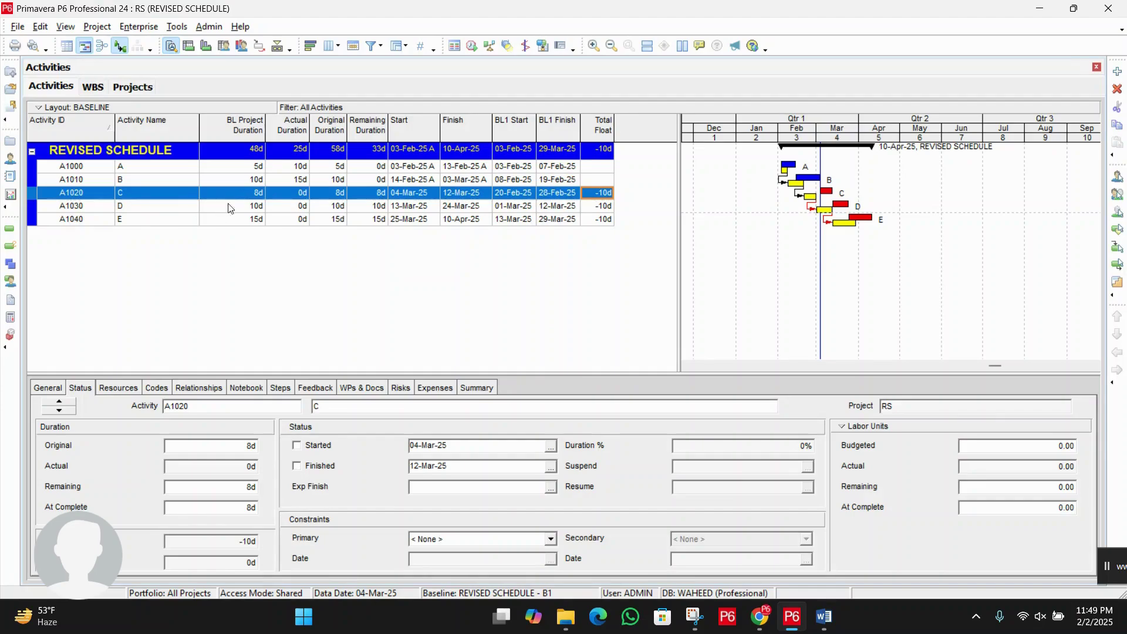
Step: Review the BL Project Duration and Total Float values of the remaining activities C, D and E
left_click(251, 220)
left_click(254, 205)
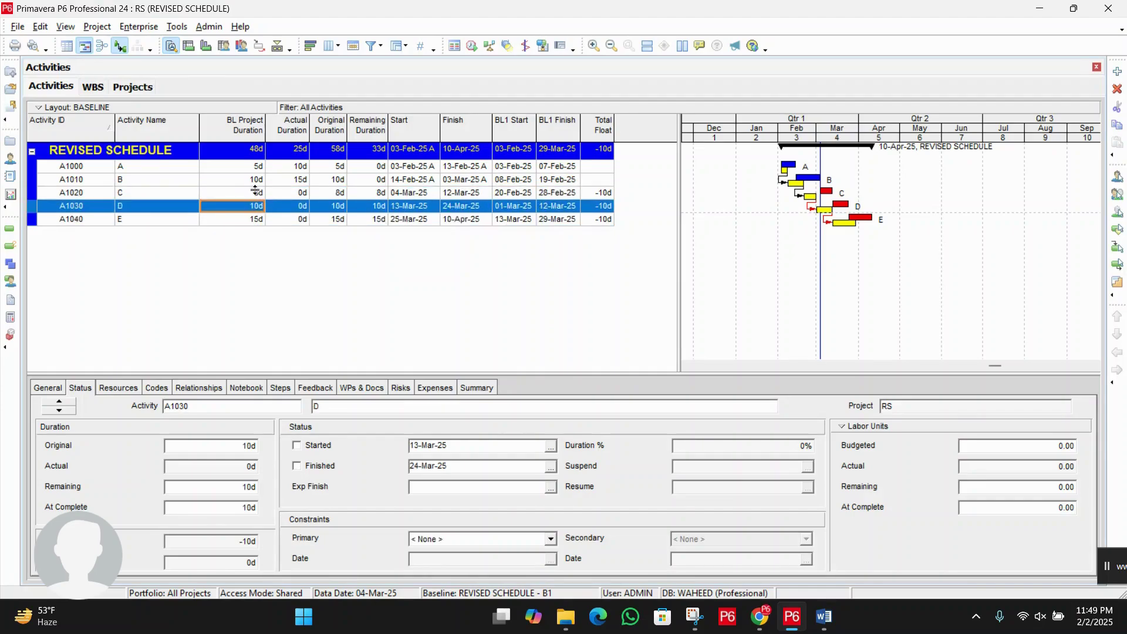
left_click(257, 193)
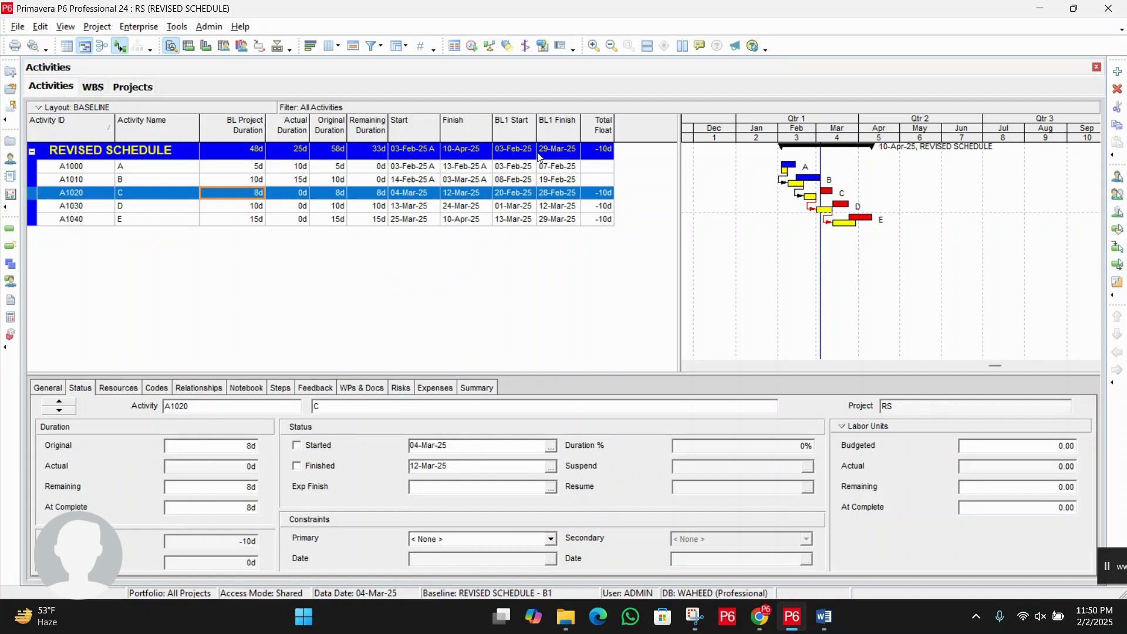
left_click(605, 208)
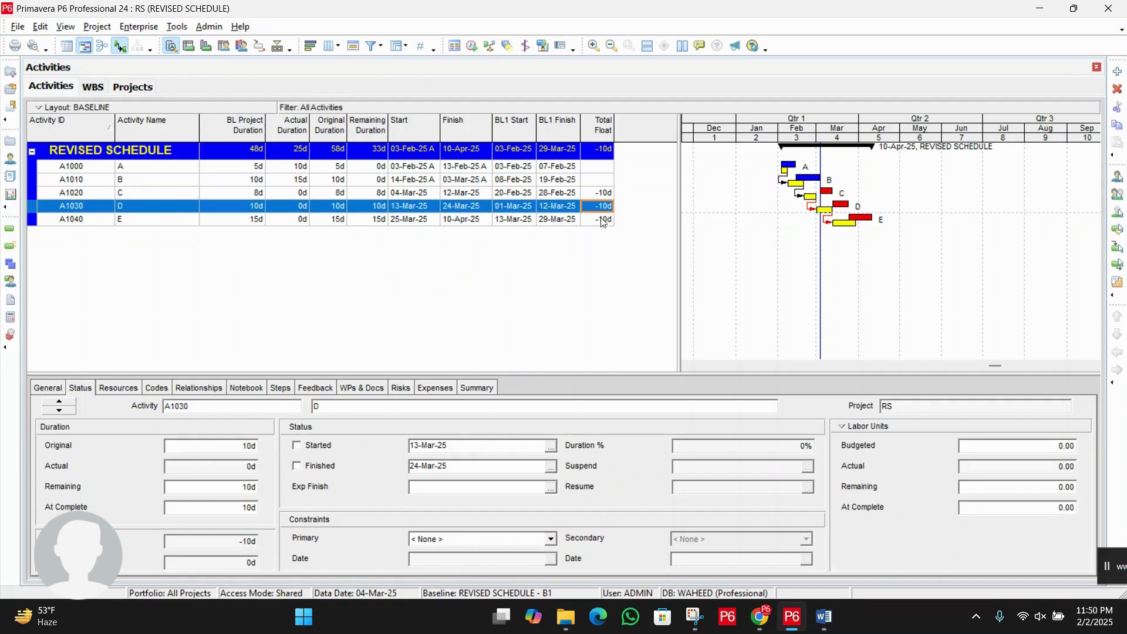
left_click(603, 217)
left_click(604, 207)
left_click(604, 194)
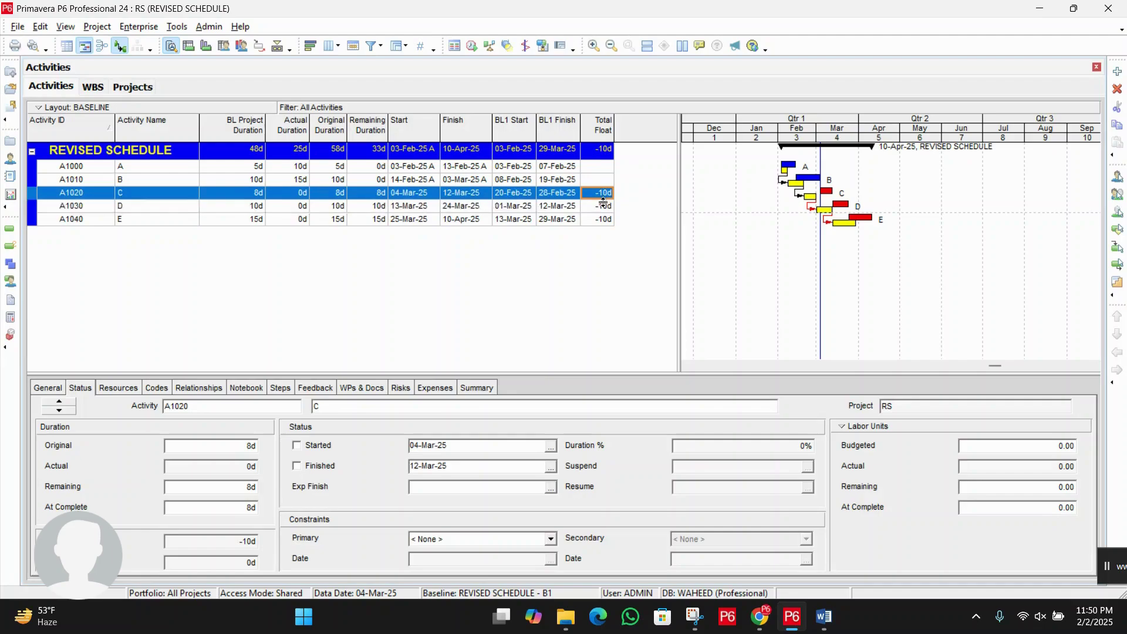
left_click(605, 207)
left_click(604, 218)
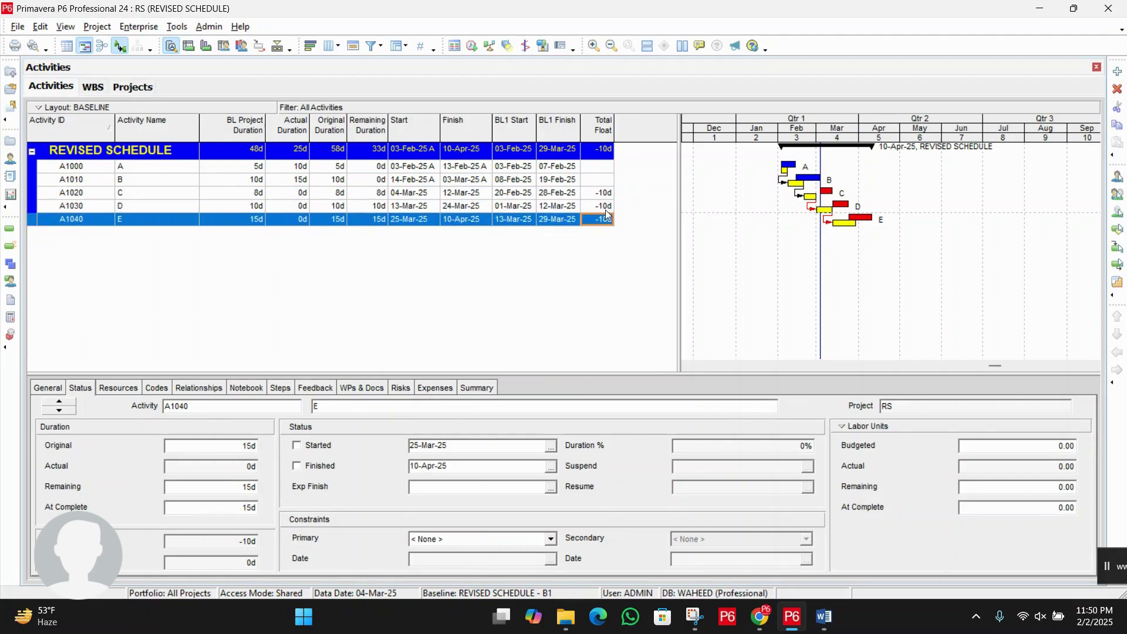
left_click(607, 201)
left_click(606, 196)
left_click(606, 207)
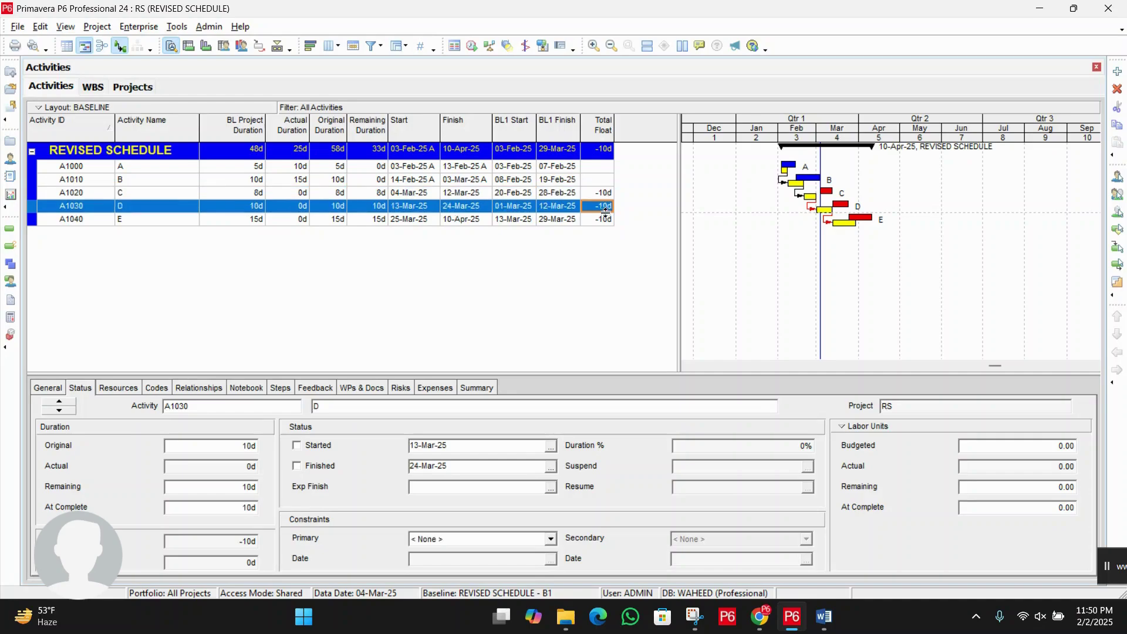
left_click(606, 223)
left_click(606, 203)
left_click(607, 195)
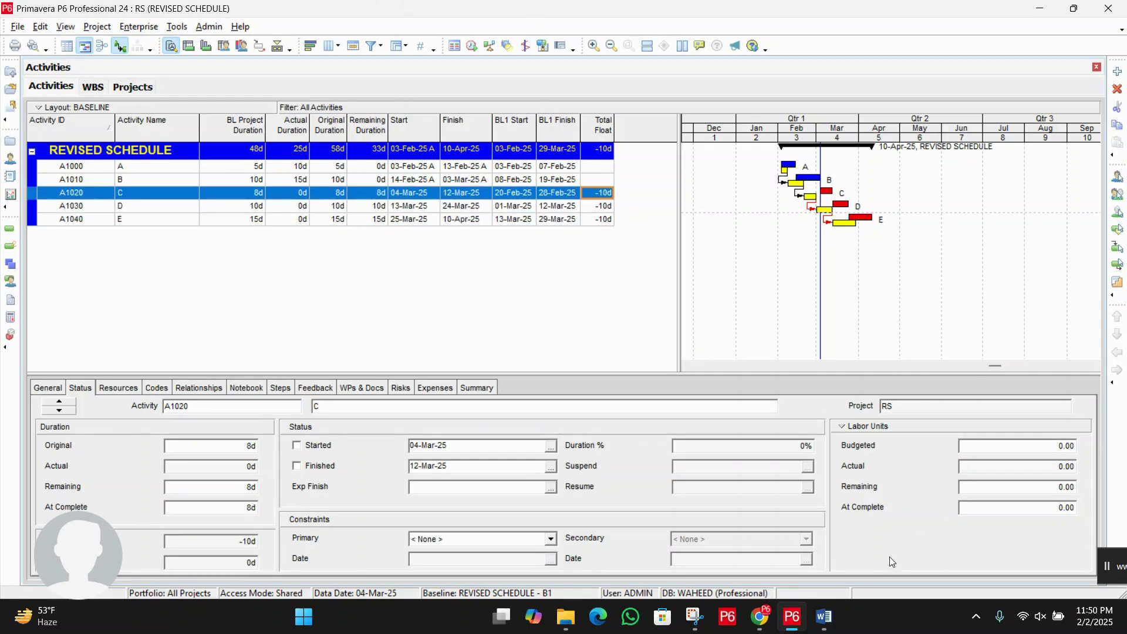
Step: Switch to the Recovery Schedule document in Word and read the Fast-Tracking entry under Methods for Schedule Recovery
left_click(828, 616)
scroll(583, 412, "down", 10)
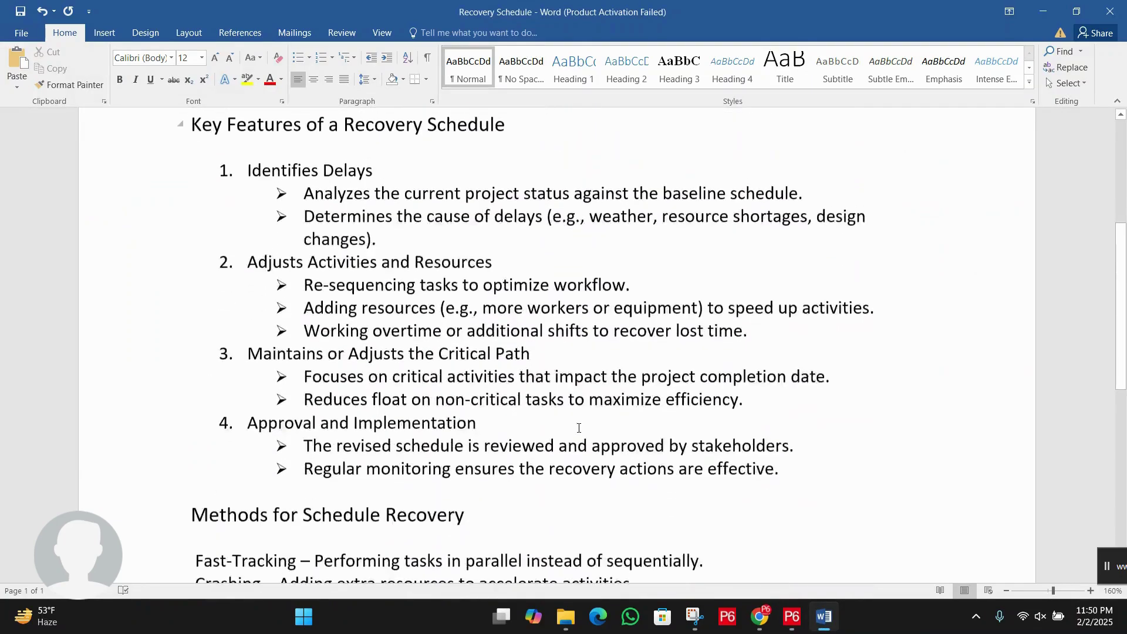
scroll(323, 286, "up", 2)
left_click(314, 226)
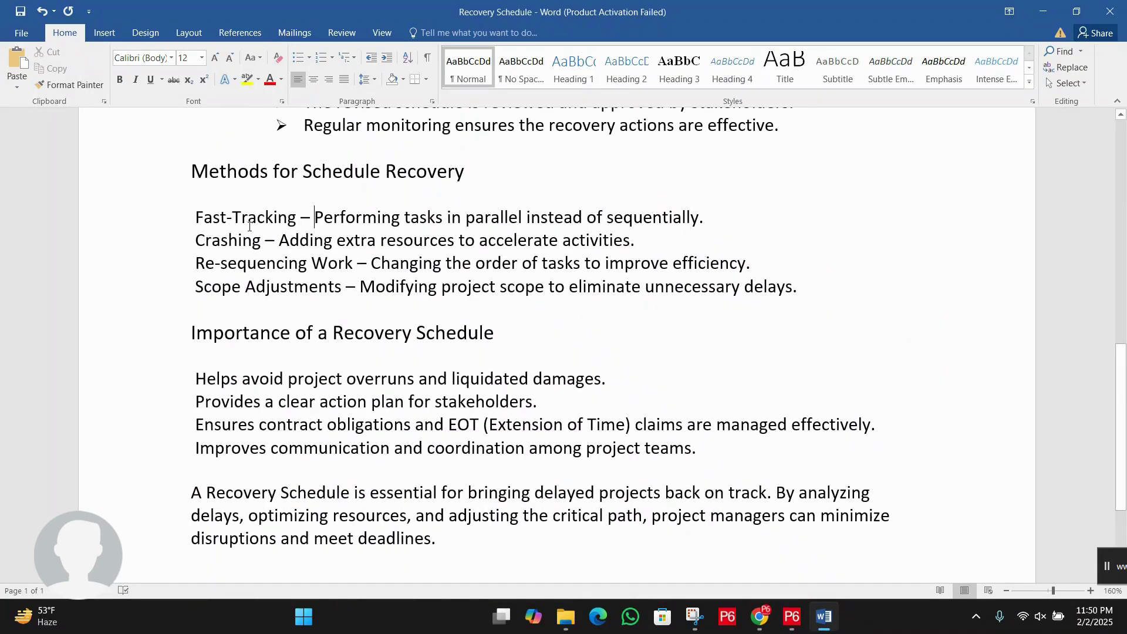
left_click_drag(196, 218, 294, 216)
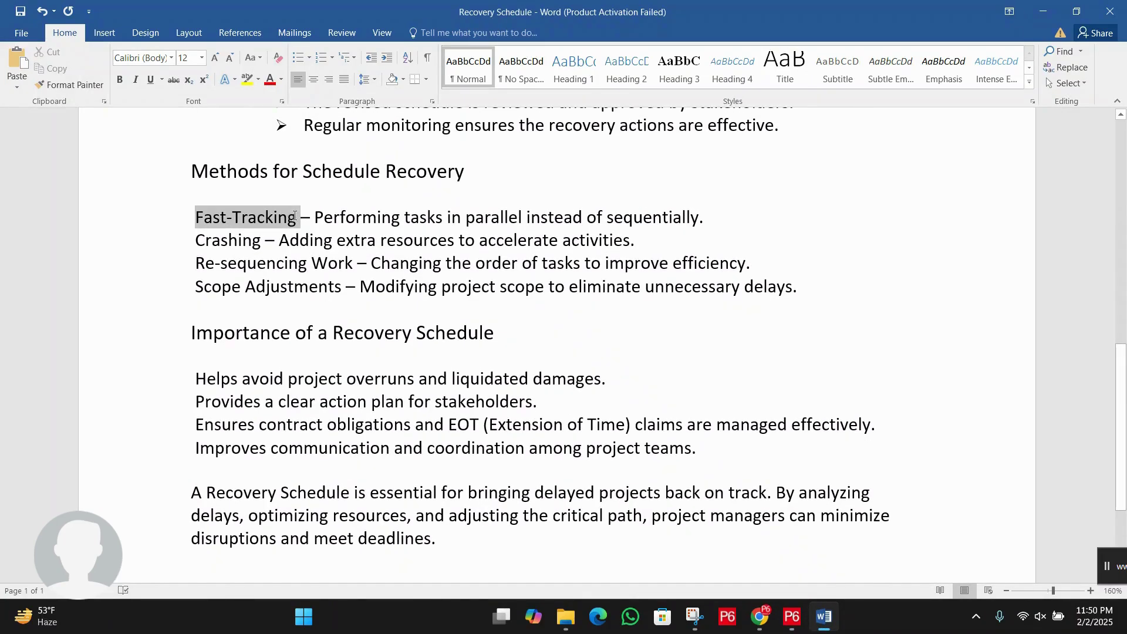
left_click(241, 216)
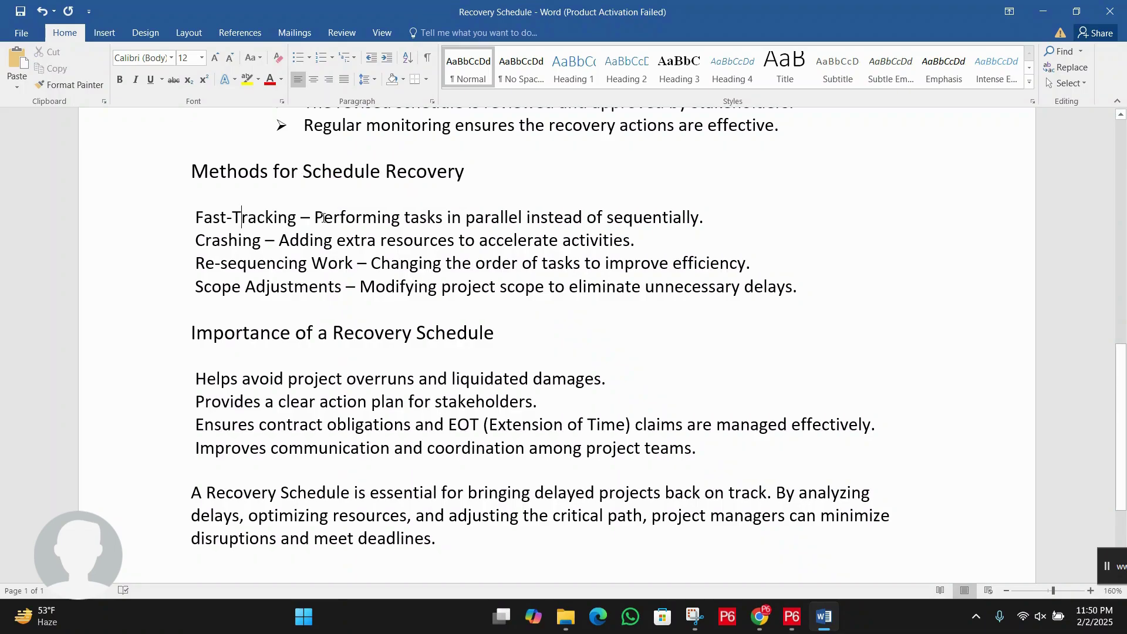
left_click_drag(315, 218, 697, 217)
left_click(500, 217)
Step: Read the Crashing and Re-sequencing Work methods and revisit the Fast-Tracking entry
left_click_drag(267, 241, 195, 240)
left_click(165, 241)
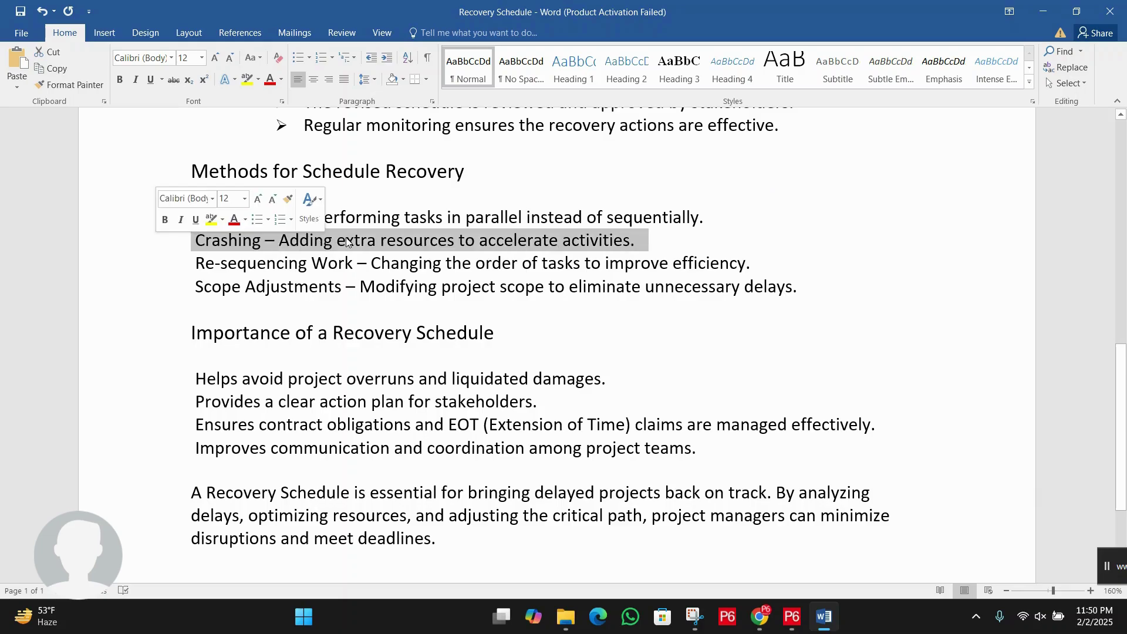
left_click(396, 240)
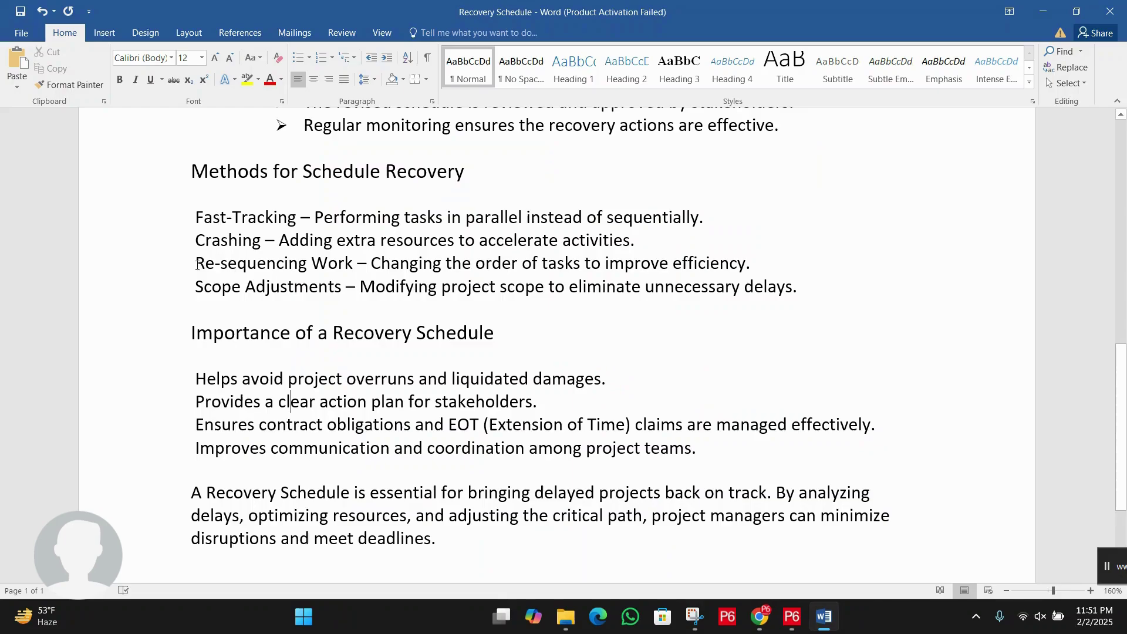
left_click_drag(198, 264, 355, 264)
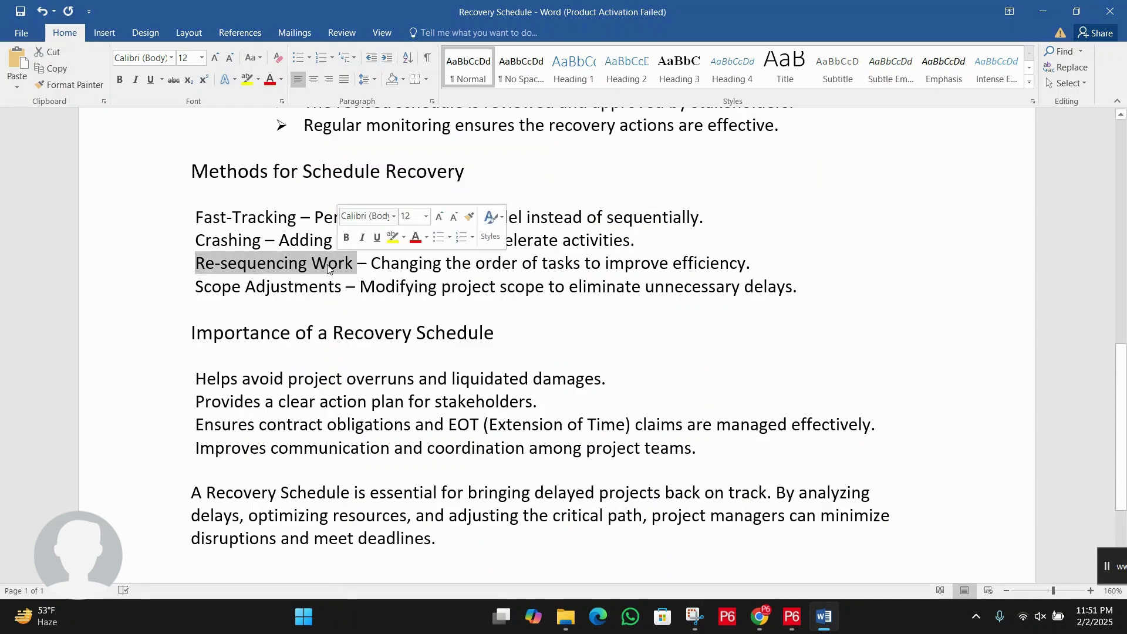
left_click(330, 264)
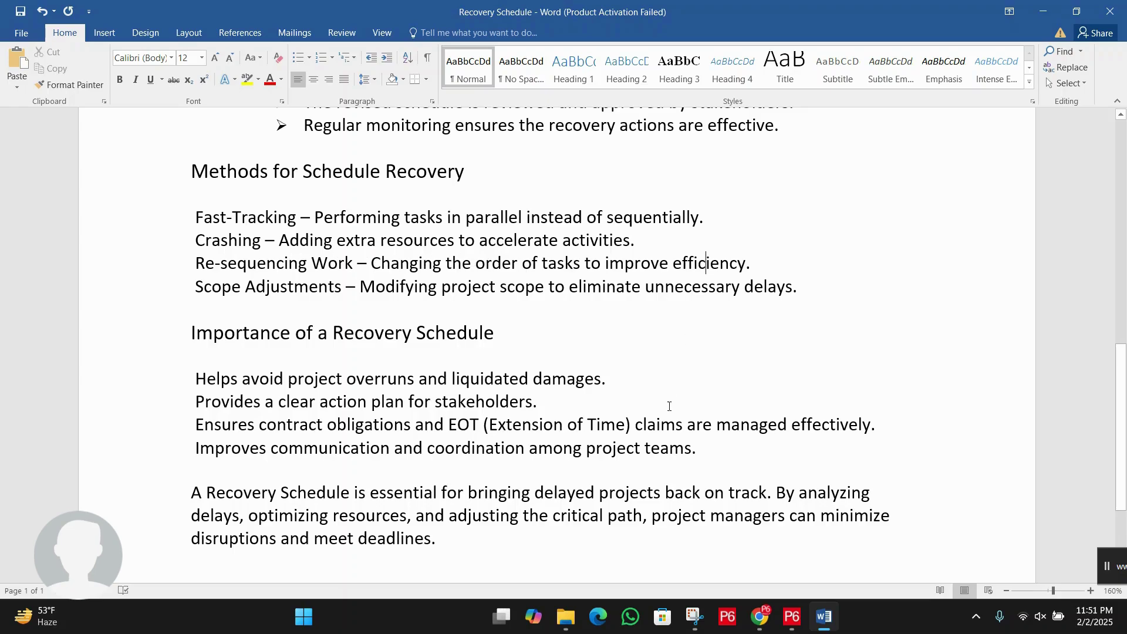
left_click_drag(208, 215, 446, 217)
left_click(325, 217)
left_click_drag(200, 217, 265, 218)
left_click(266, 218)
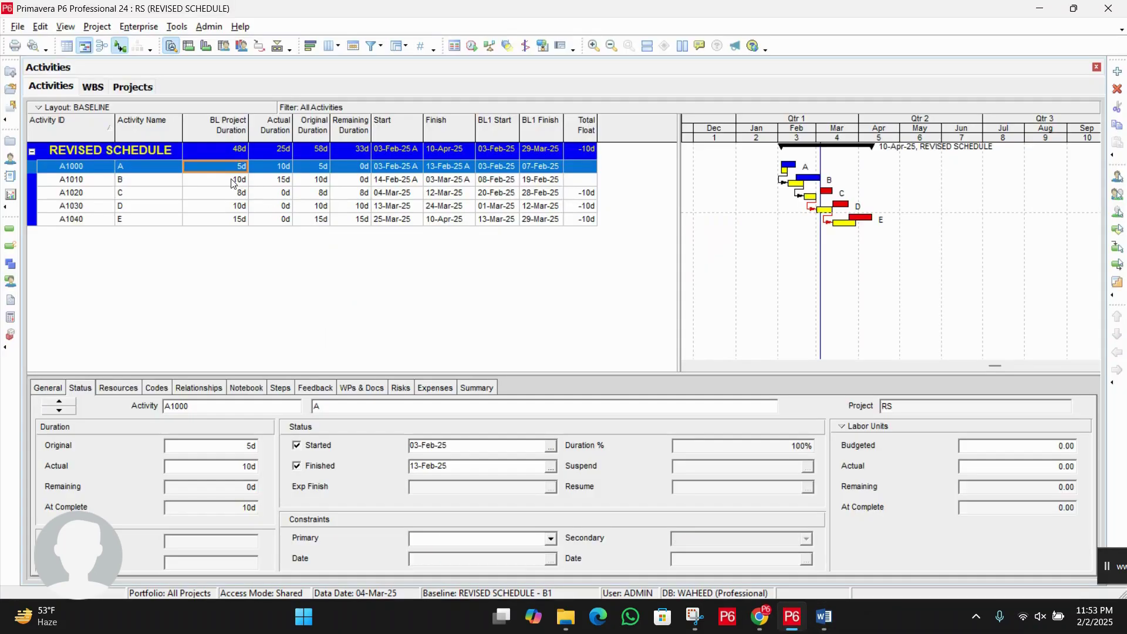
Step: Compare the baseline durations of activities A to E in Primavera P6, and check activity C's current finish date
left_click(233, 180)
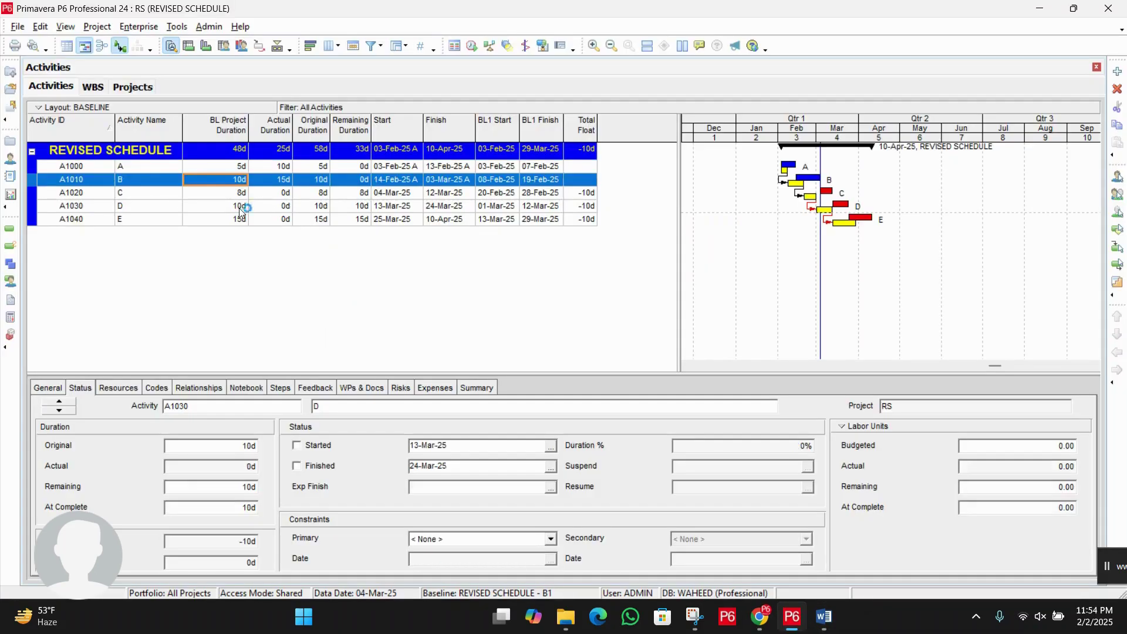
left_click(240, 205)
left_click(241, 219)
left_click(241, 205)
left_click(239, 192)
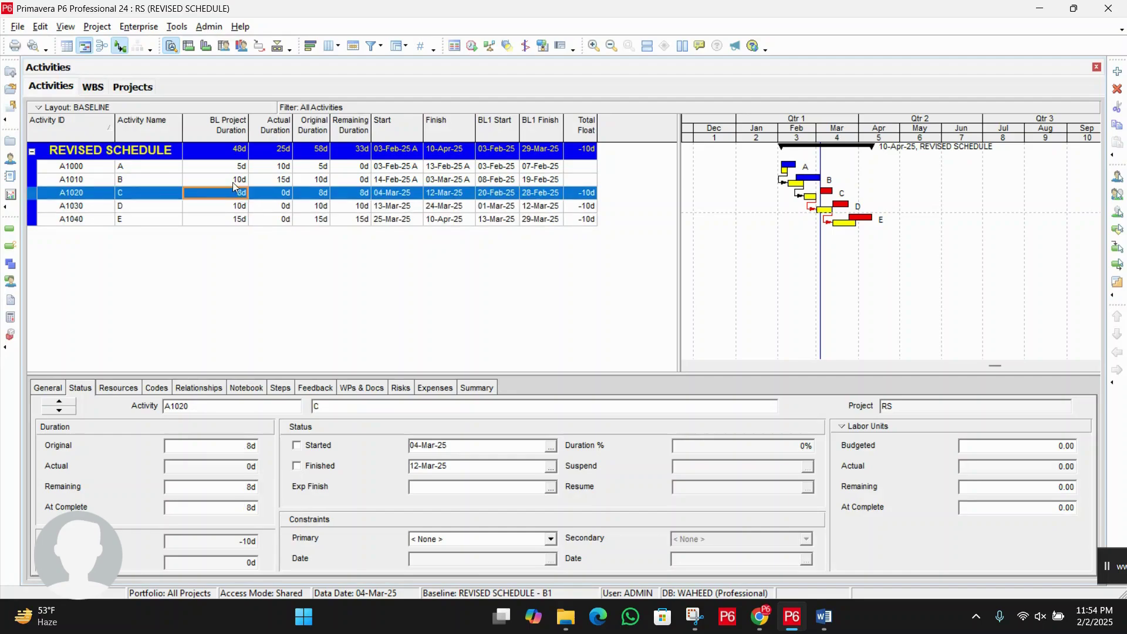
left_click(233, 180)
left_click(236, 168)
left_click(238, 181)
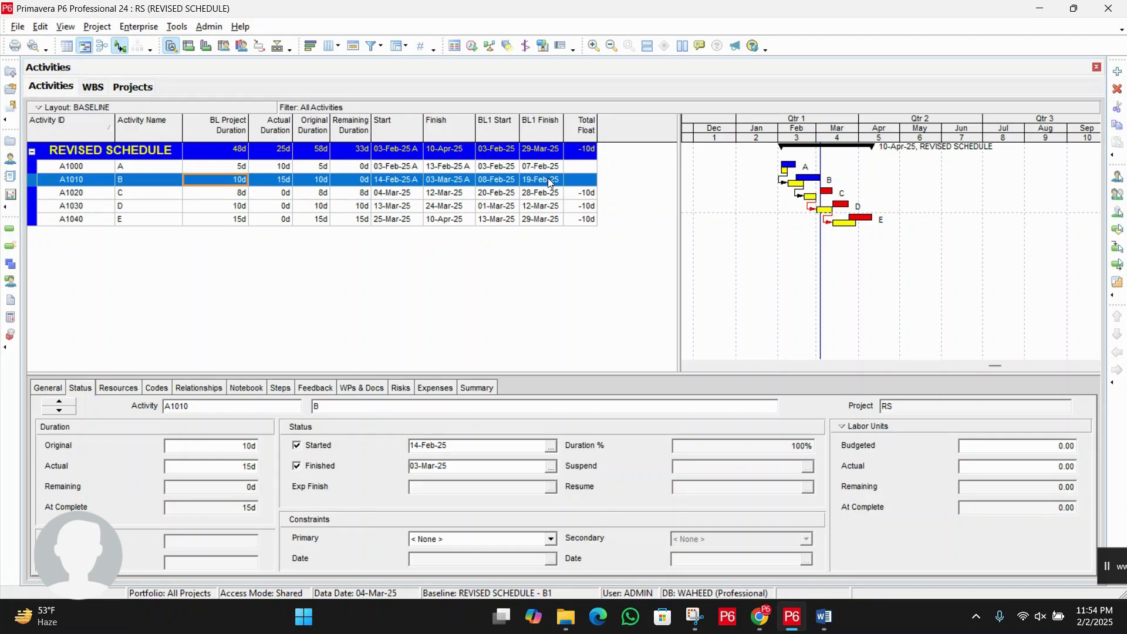
left_click(451, 193)
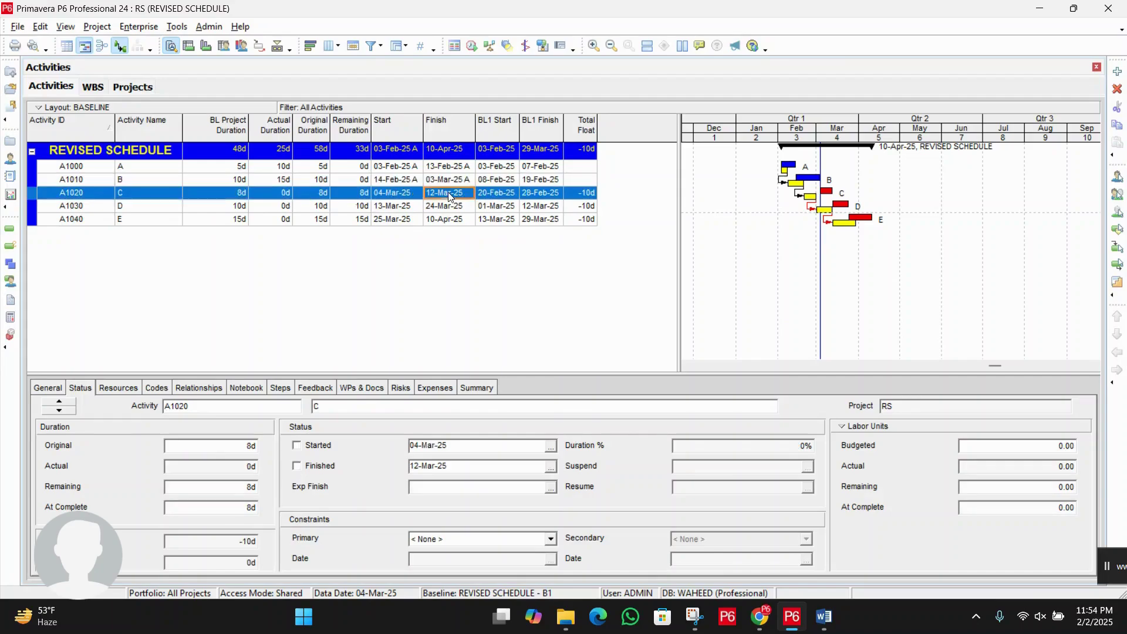
left_click(232, 207)
key("Down")
key("Up")
key("Up")
key("Down")
left_click(240, 219)
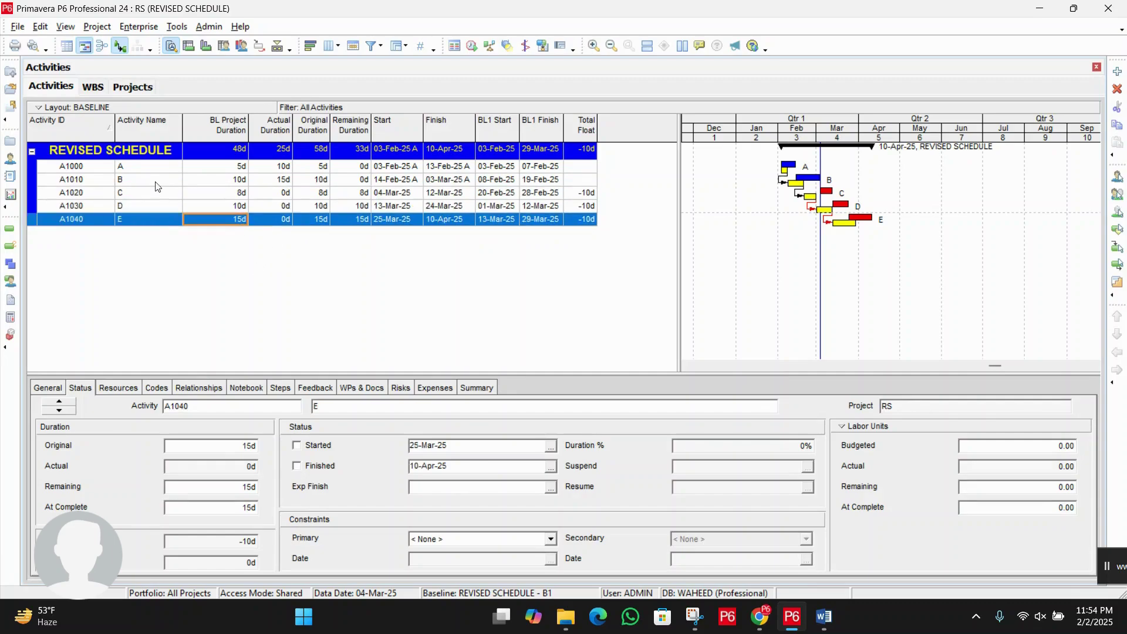
Step: Unassign REVISED SCHEDULE - B1 as primary and project baseline so both use the current project
left_click(97, 29)
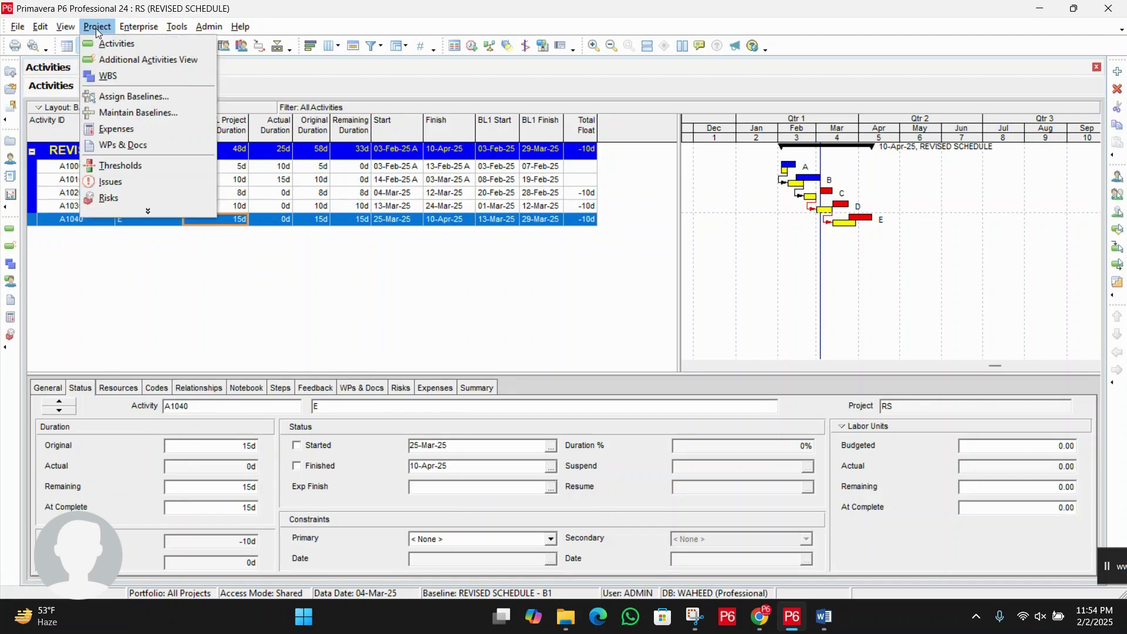
left_click(134, 97)
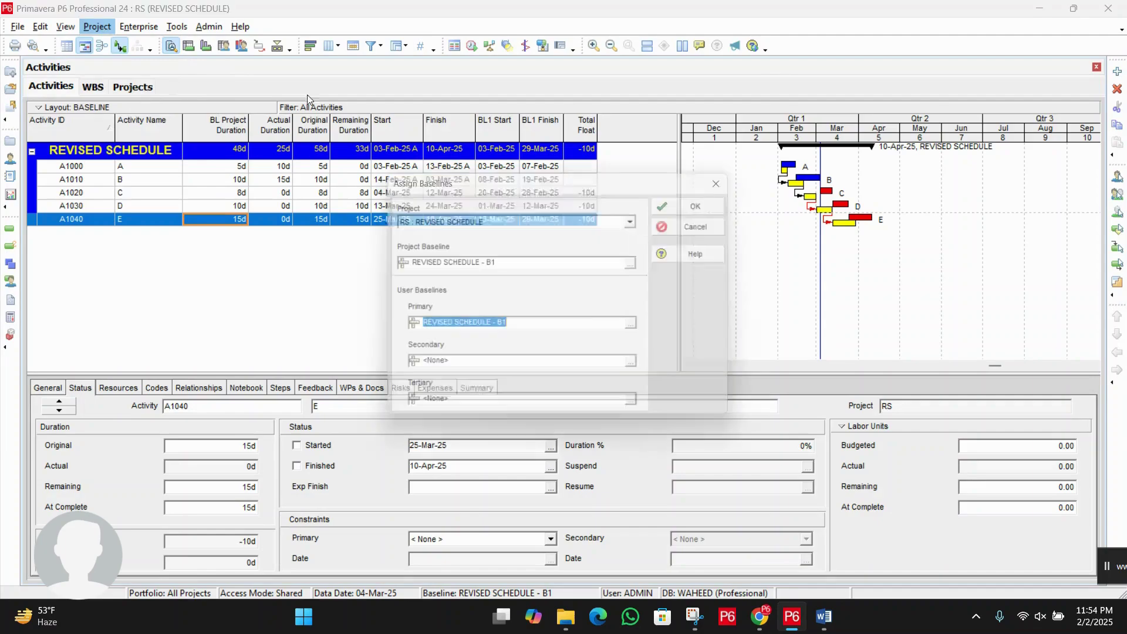
left_click(644, 337)
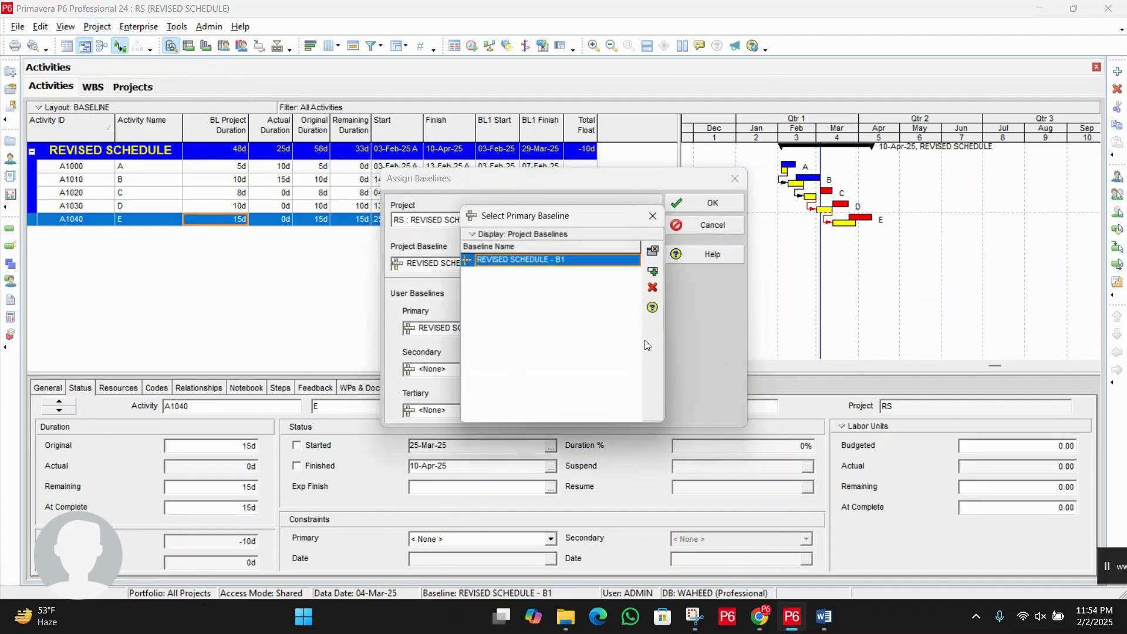
left_click(656, 289)
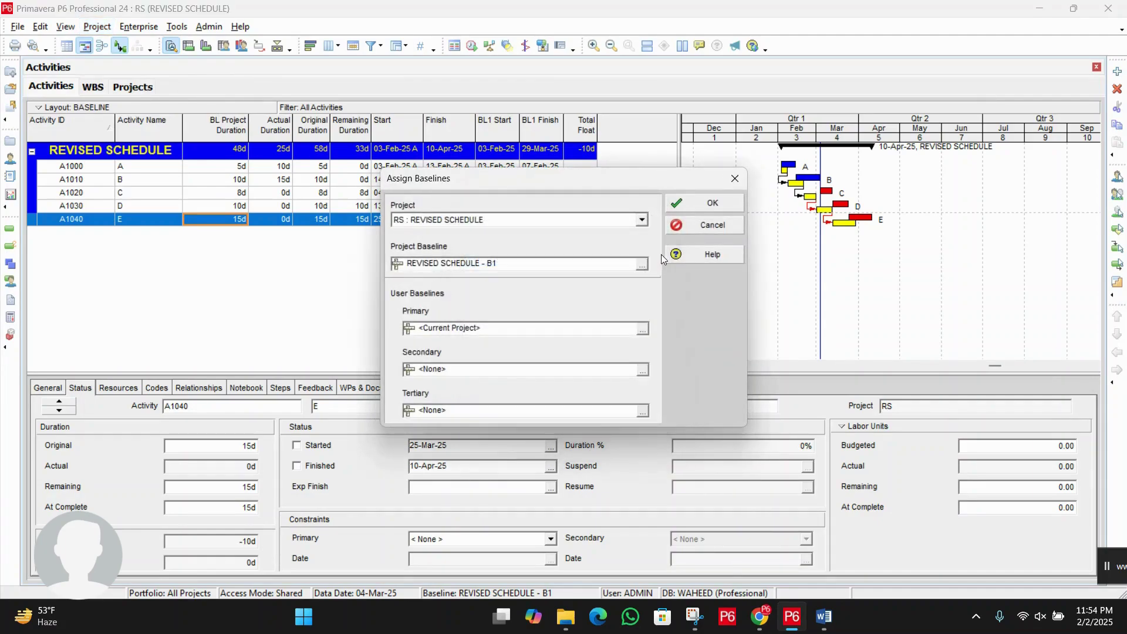
left_click(643, 264)
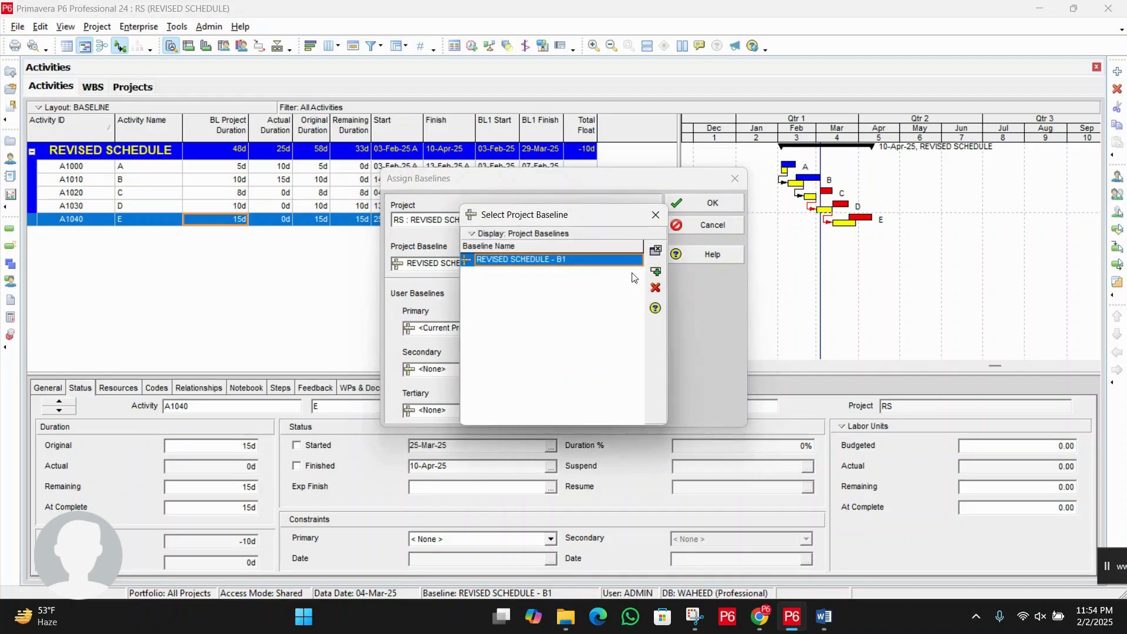
left_click(655, 289)
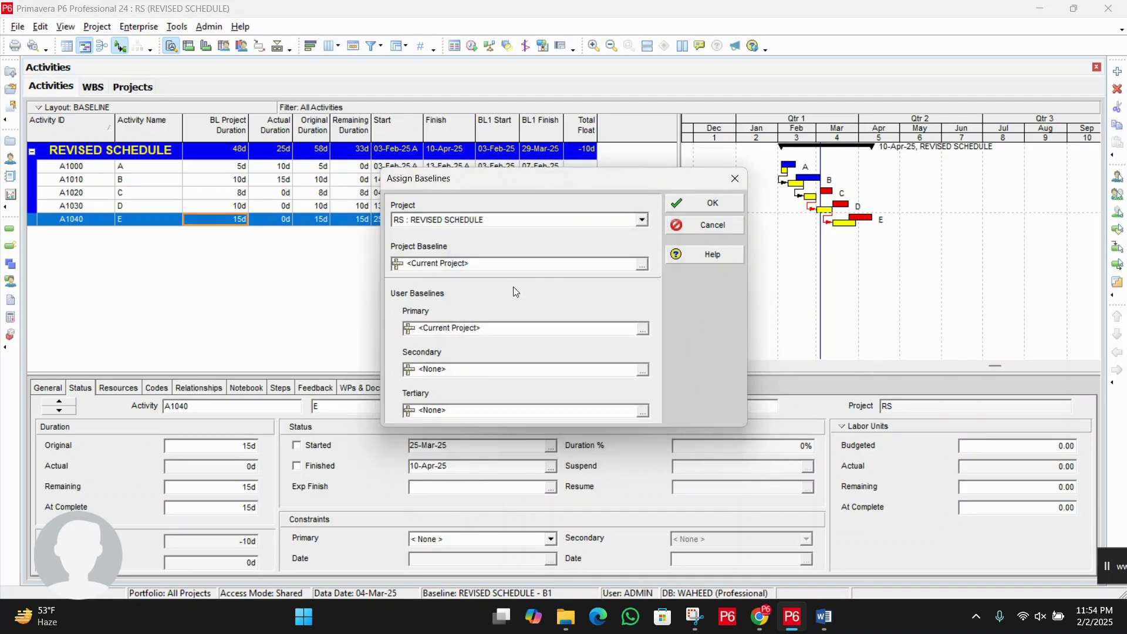
left_click(734, 206)
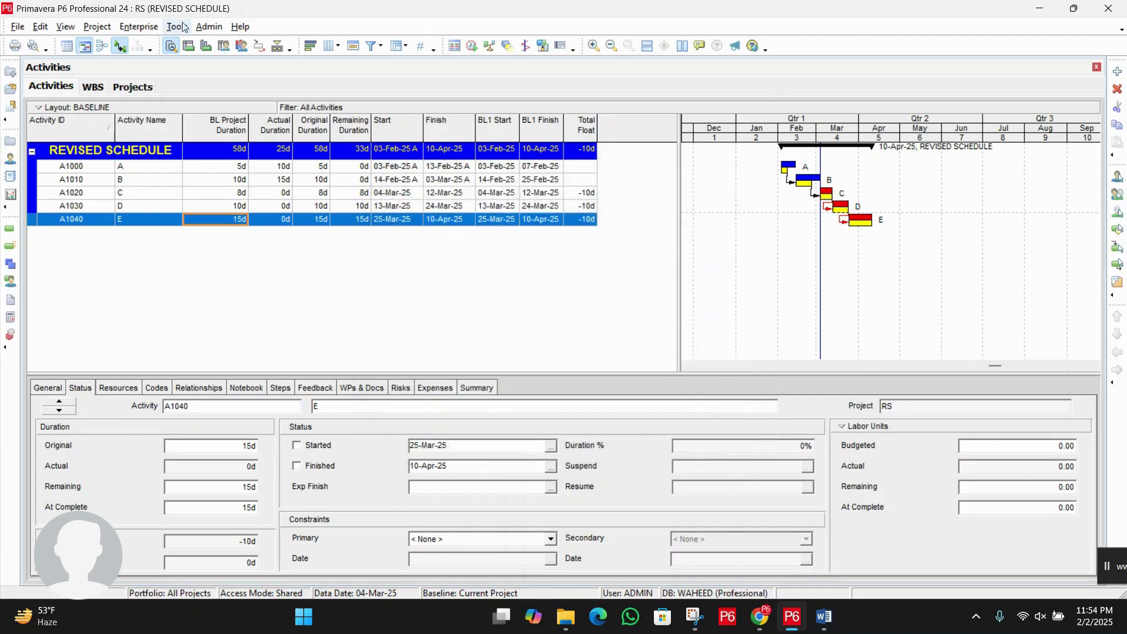
Step: Delete the baseline REVISED SCHEDULE - B1 from the project and confirm the deletion
left_click(94, 28)
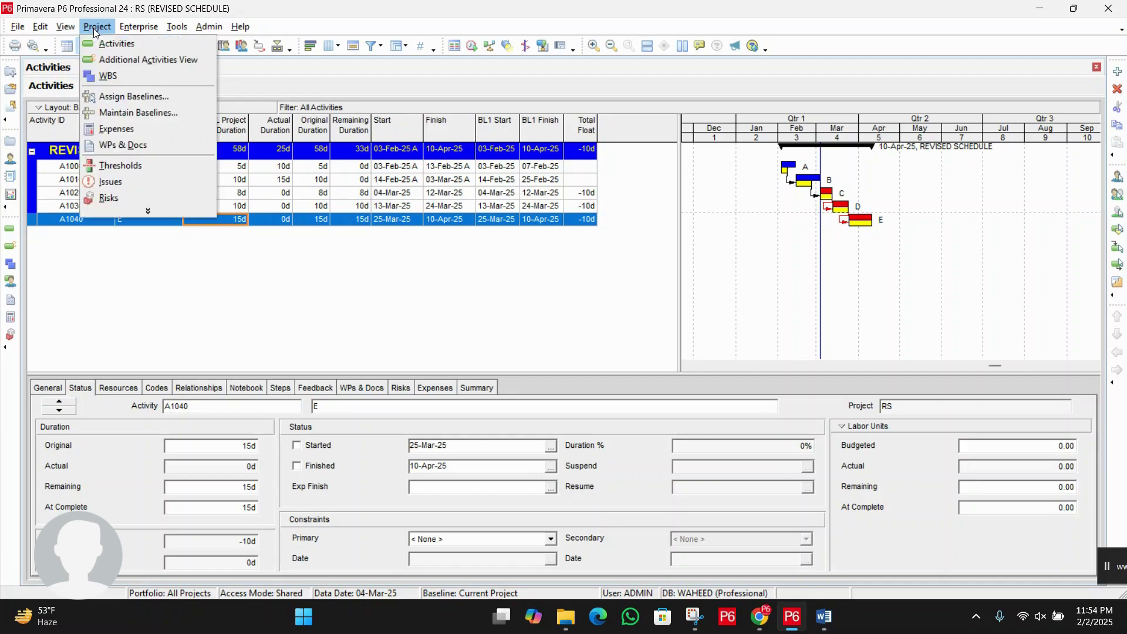
left_click(129, 113)
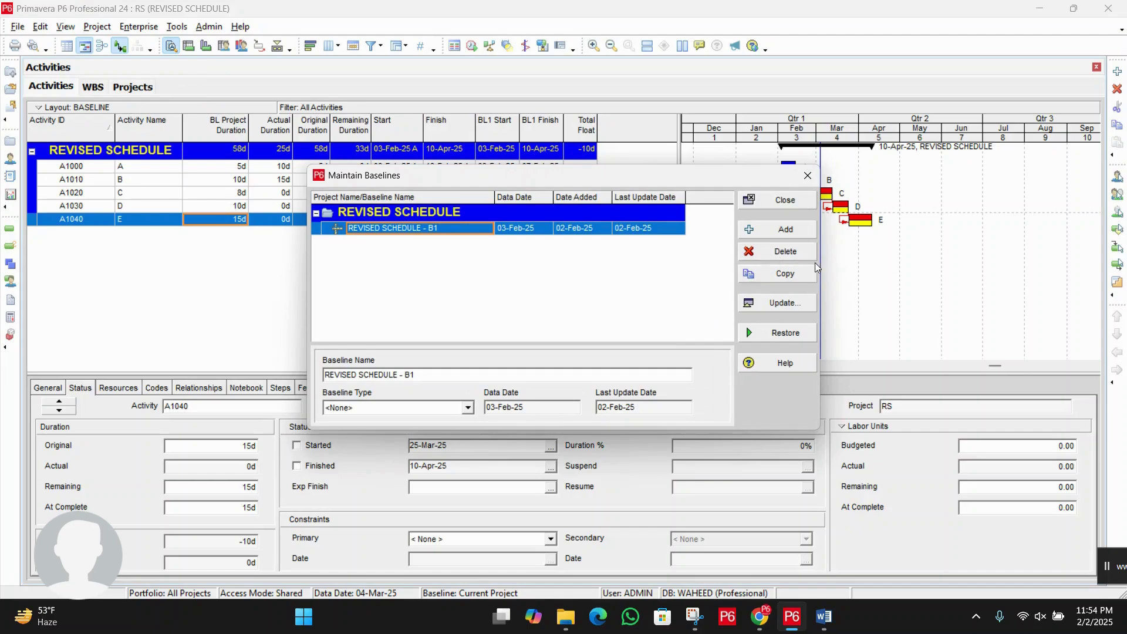
left_click(781, 251)
left_click(546, 328)
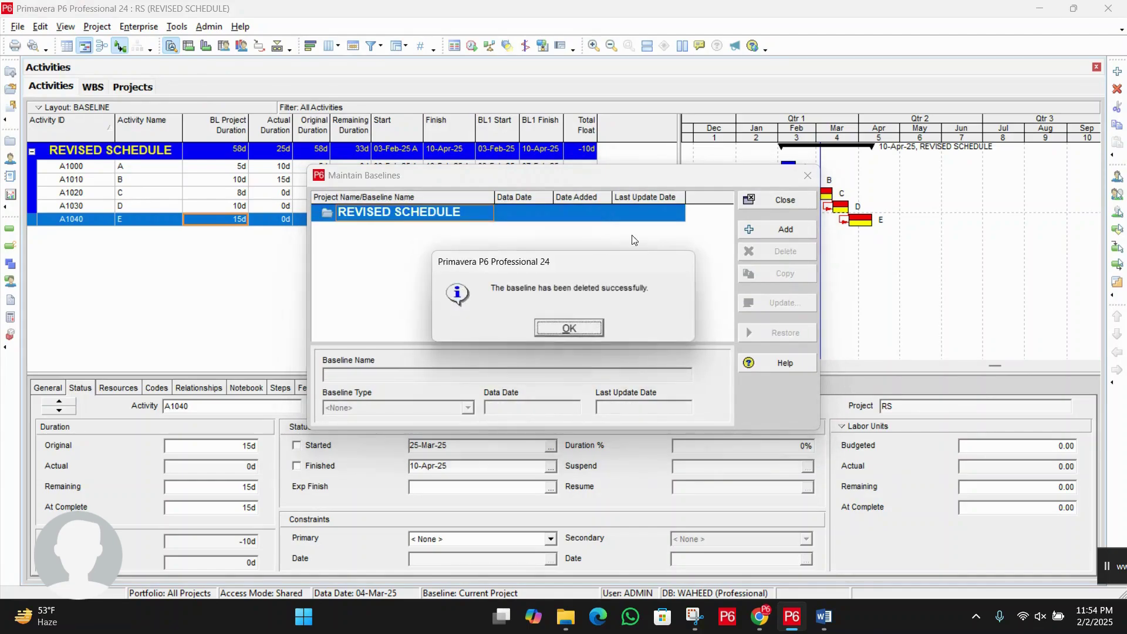
Step: Dismiss the deletion notice, close baseline maintenance, and reread the Fast-Tracking entry in the Recovery Schedule Word document
left_click(597, 327)
left_click(780, 200)
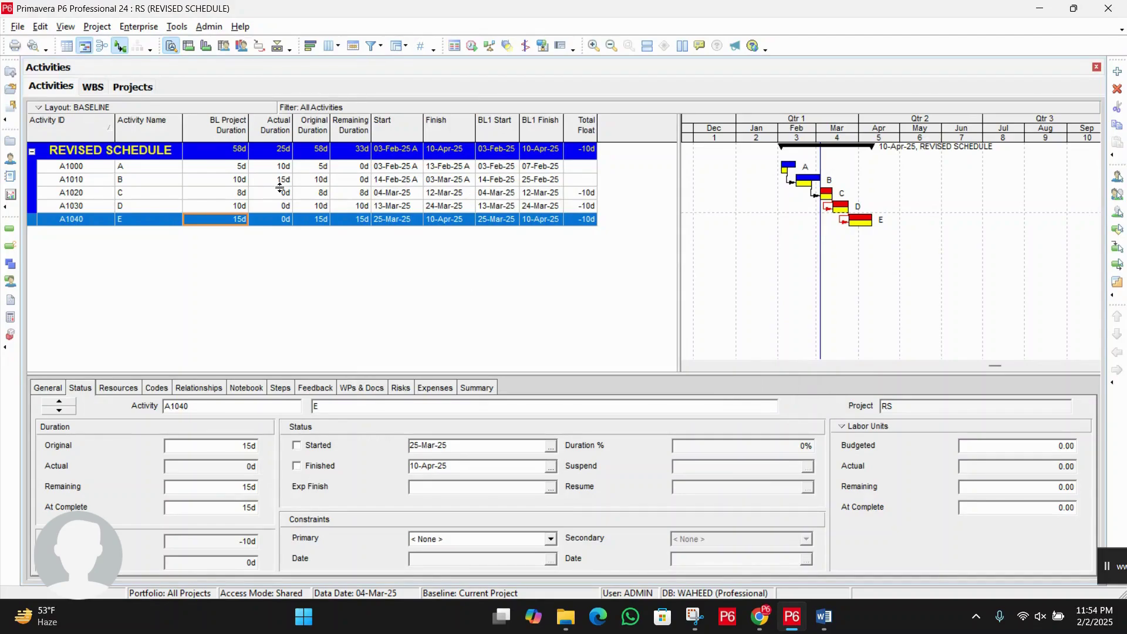
left_click(824, 617)
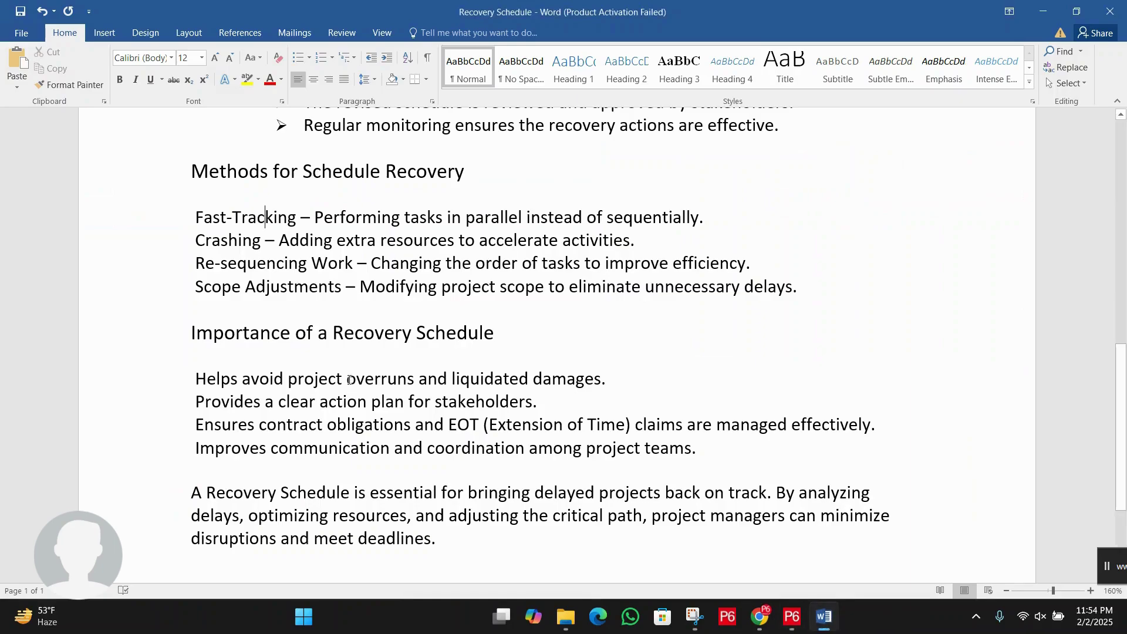
left_click_drag(196, 223, 301, 222)
left_click(340, 219)
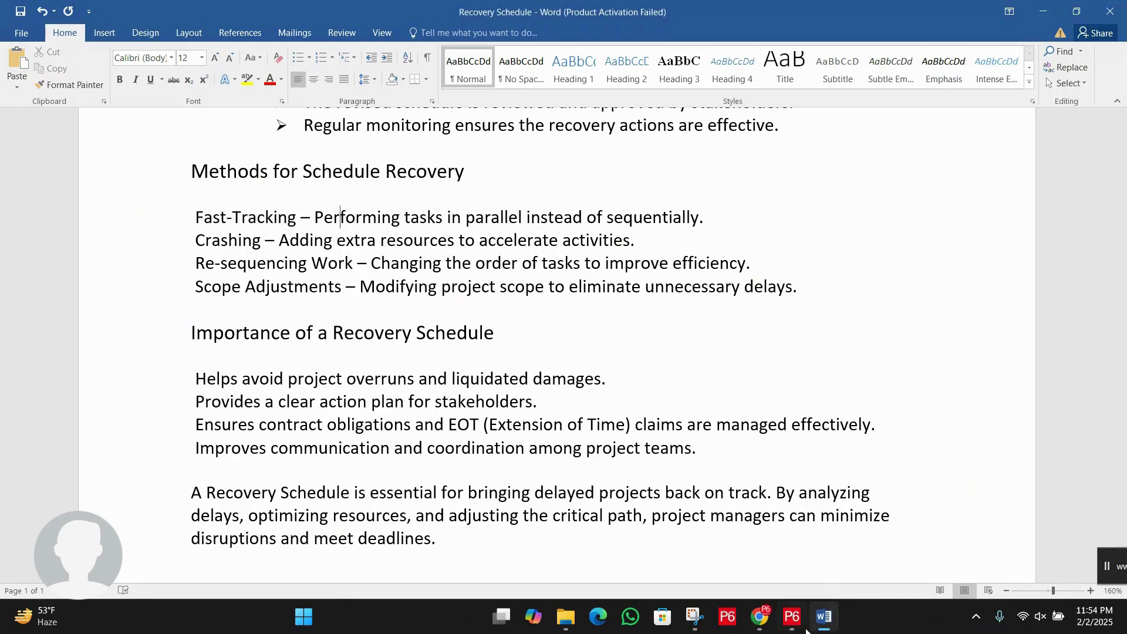
Step: Switch back to Primavera P6 and compare the baseline durations of activities C and D
left_click(792, 617)
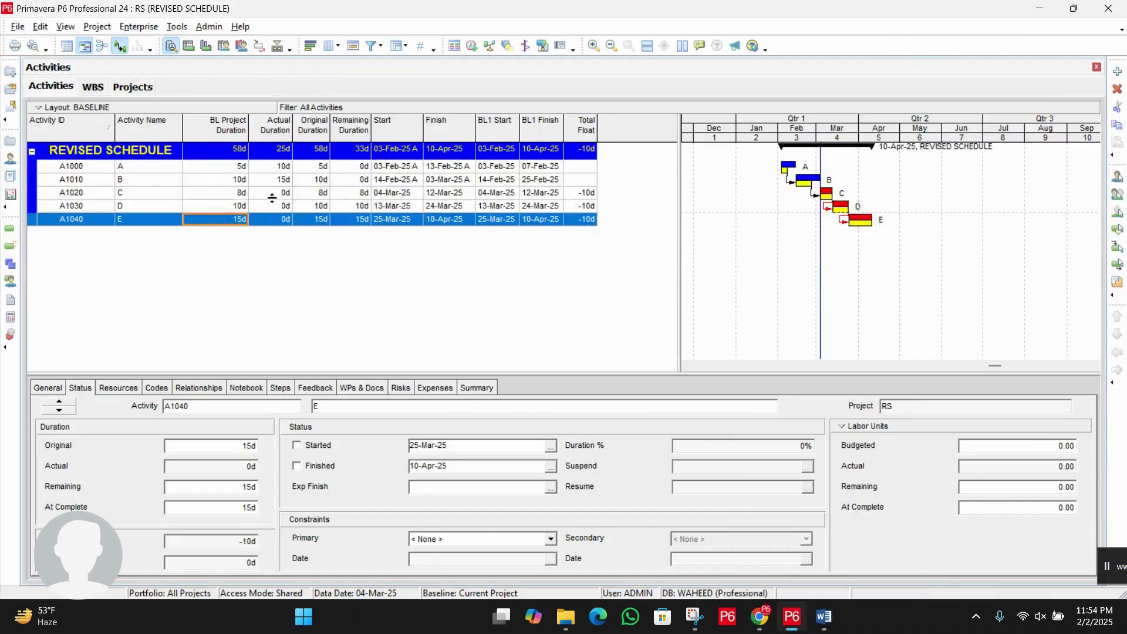
left_click(239, 193)
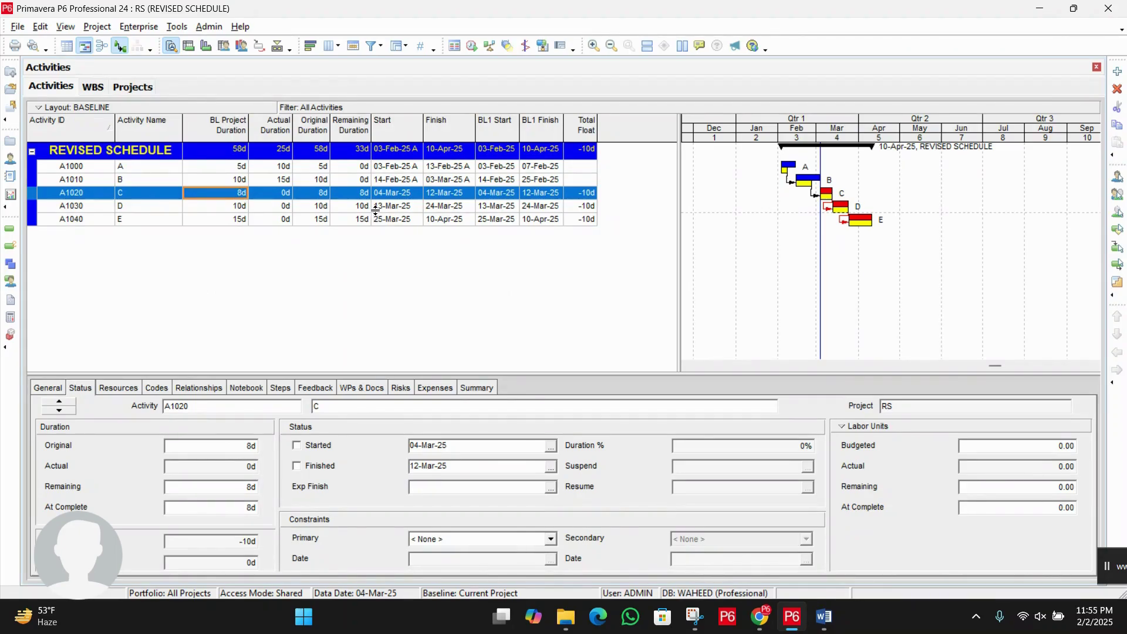
left_click(239, 207)
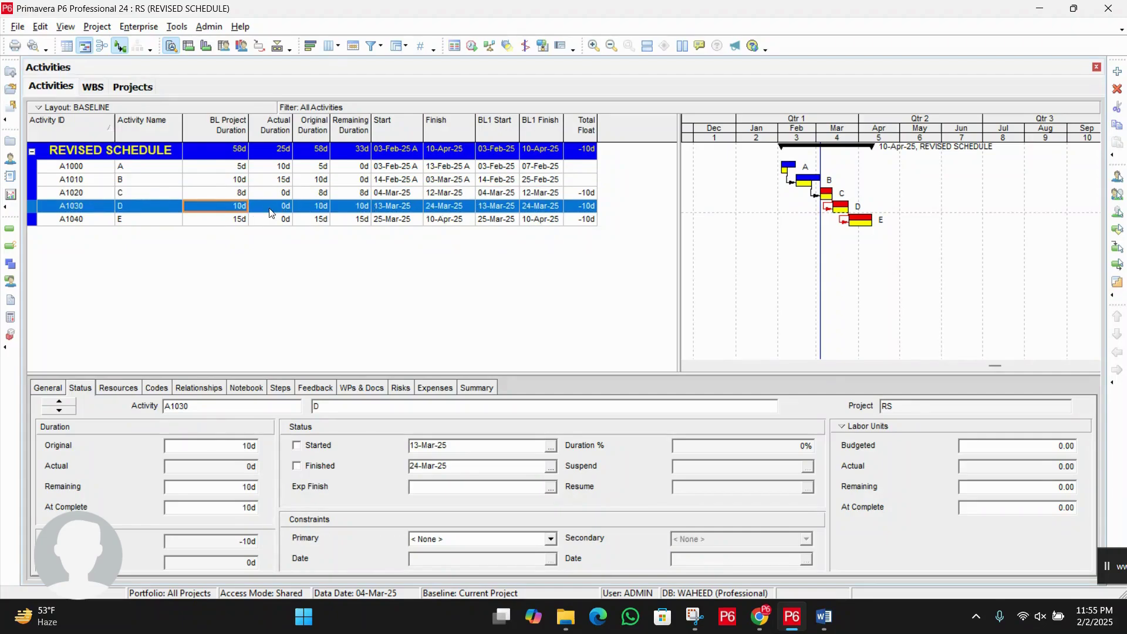
left_click(242, 194)
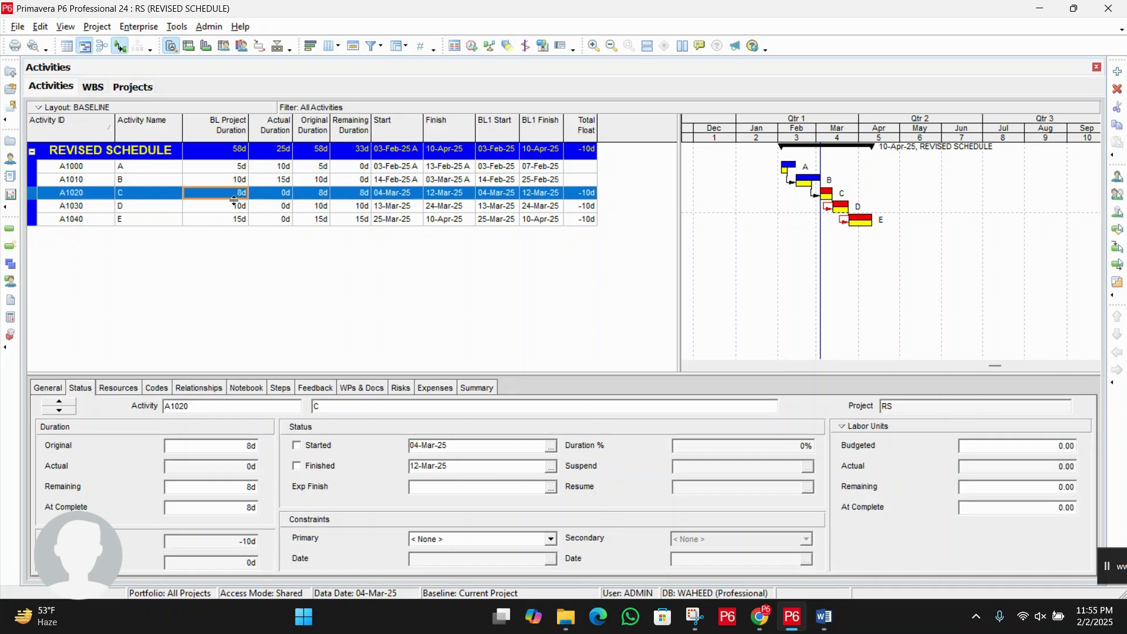
left_click(240, 207)
left_click(240, 194)
Step: Set the lag on activity C's finish-to-start link to successor D to -5 days and reschedule the project
left_click(198, 392)
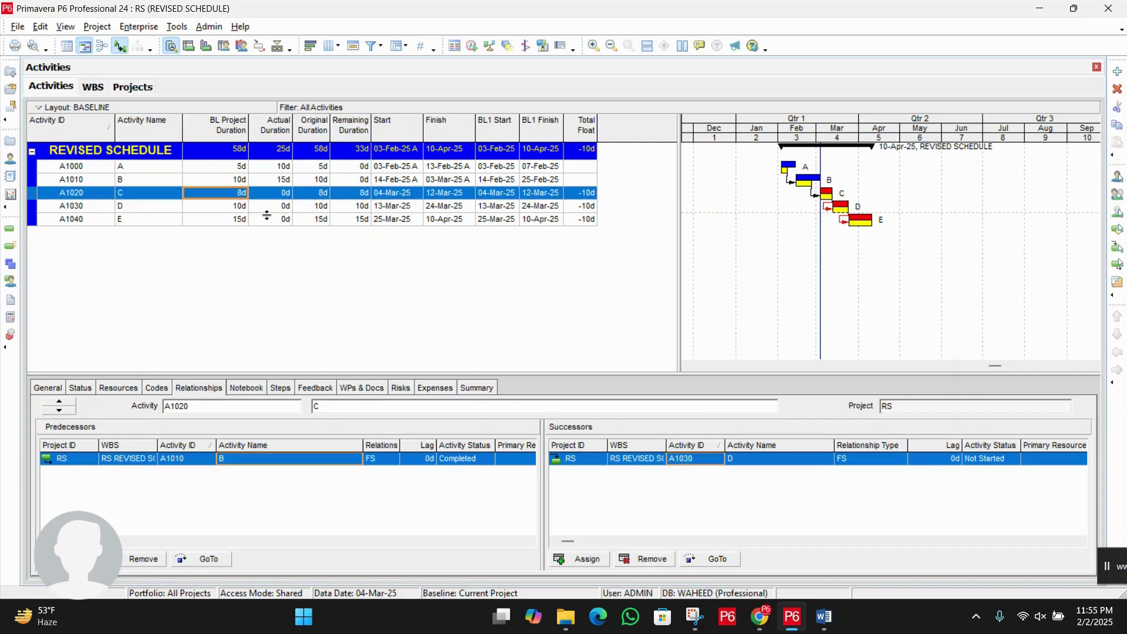
left_click(778, 460)
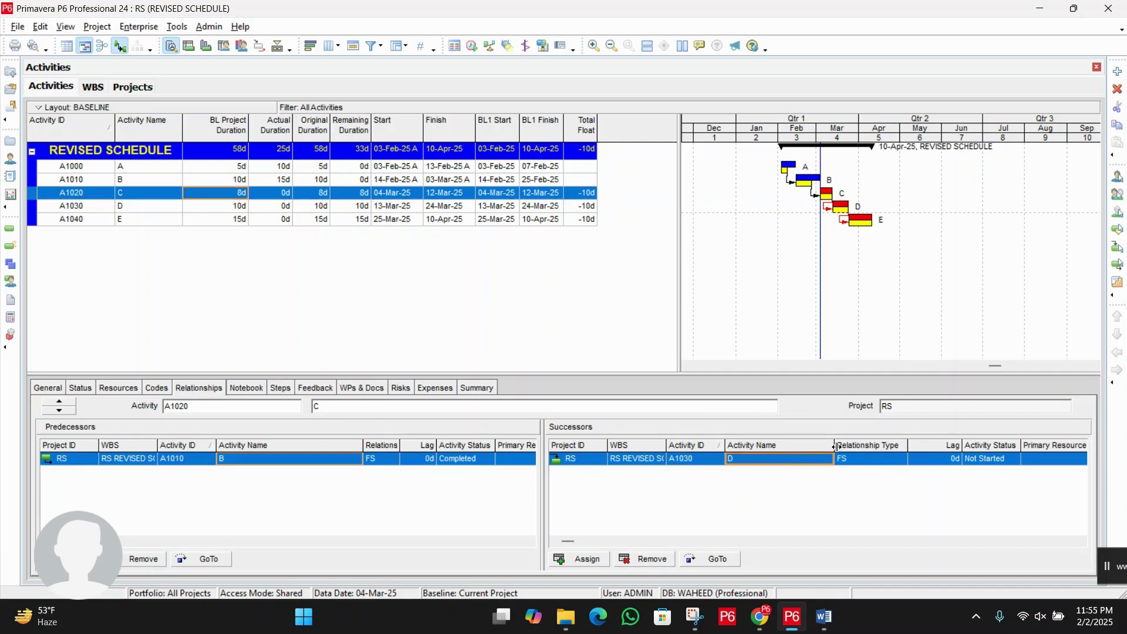
left_click_drag(834, 448, 791, 447)
left_click(907, 457)
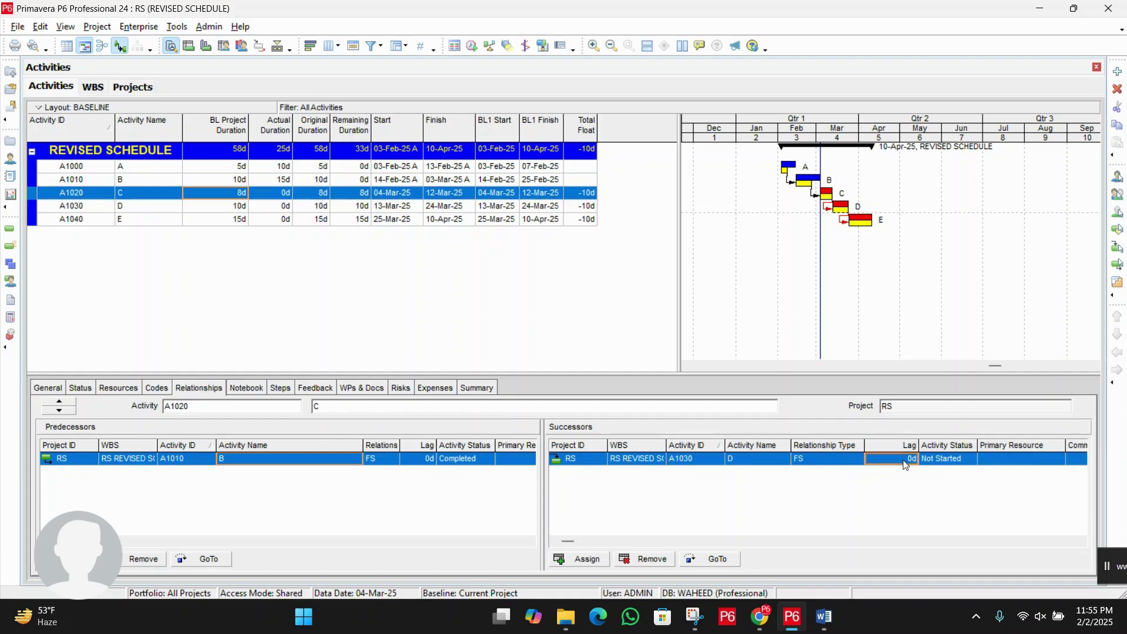
left_click(903, 459)
type("-5")
key("Return")
left_click(472, 46)
left_click(688, 267)
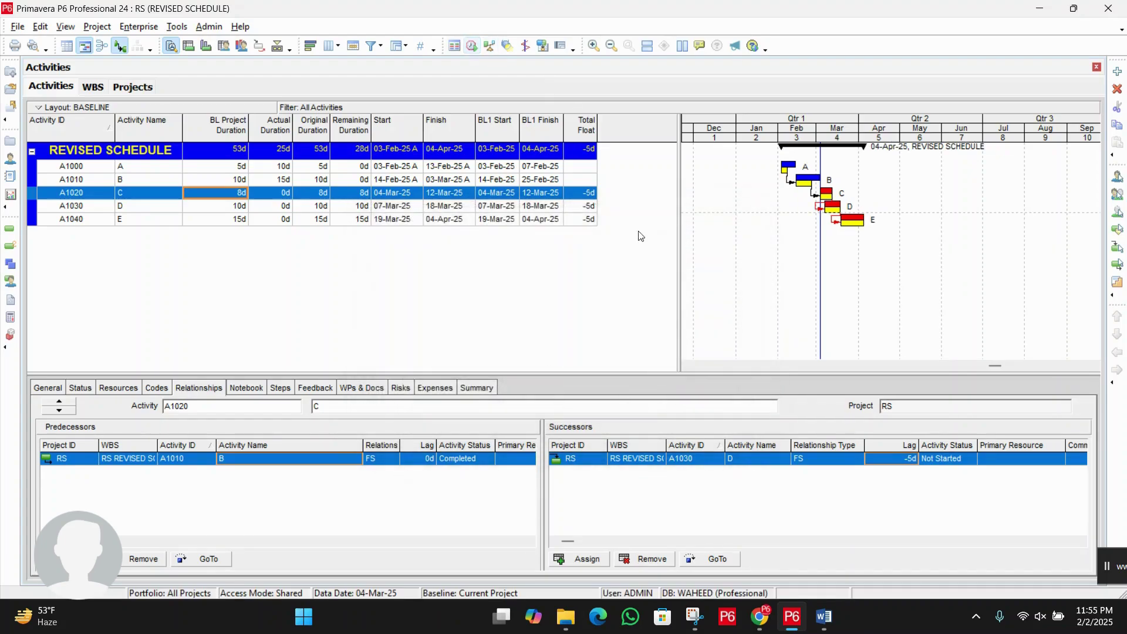
Step: Check the total float of activities C, D and E with the C-to-D overlap applied
left_click(587, 193)
left_click(586, 207)
left_click(586, 220)
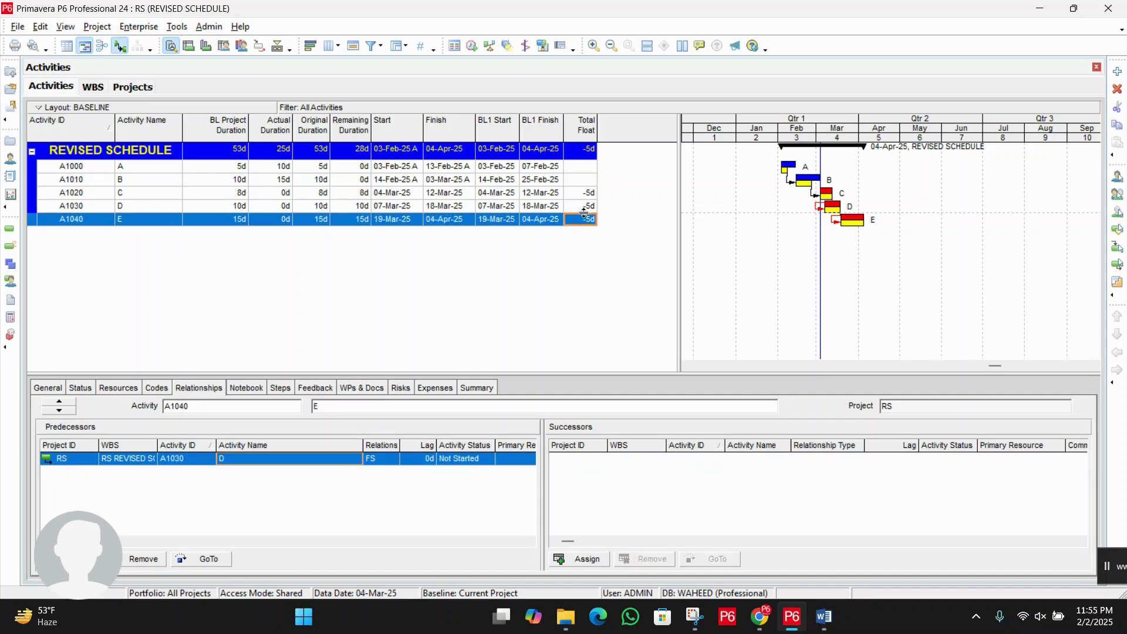
left_click(587, 206)
left_click(586, 196)
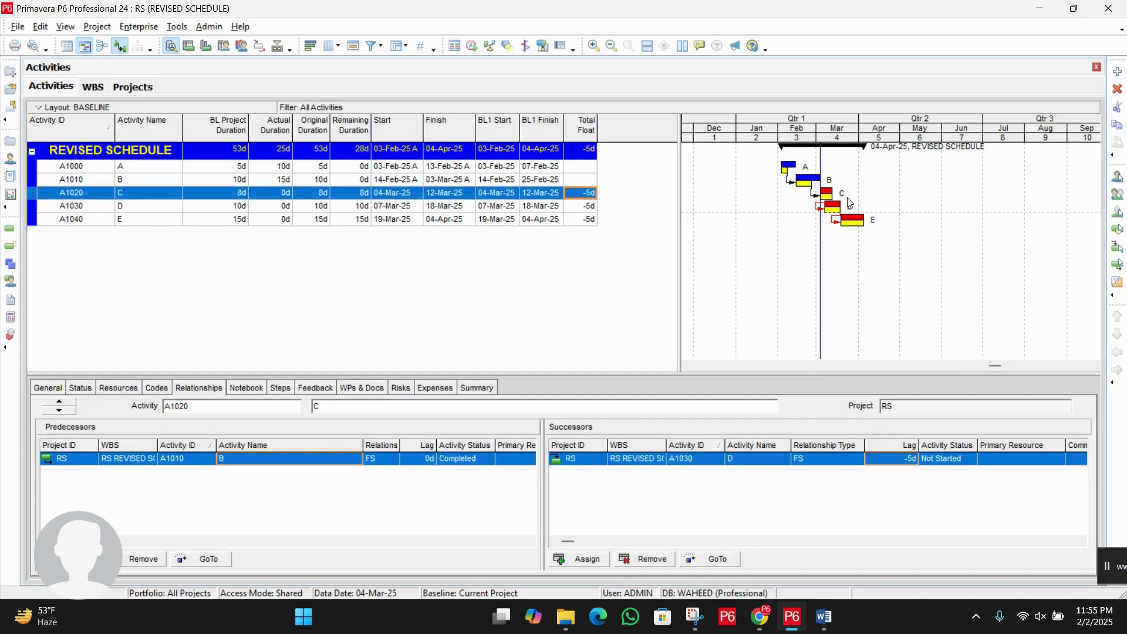
Step: Inspect the overlap between the C and D bars in the Gantt chart, and check activity E's baseline duration
left_click(593, 47)
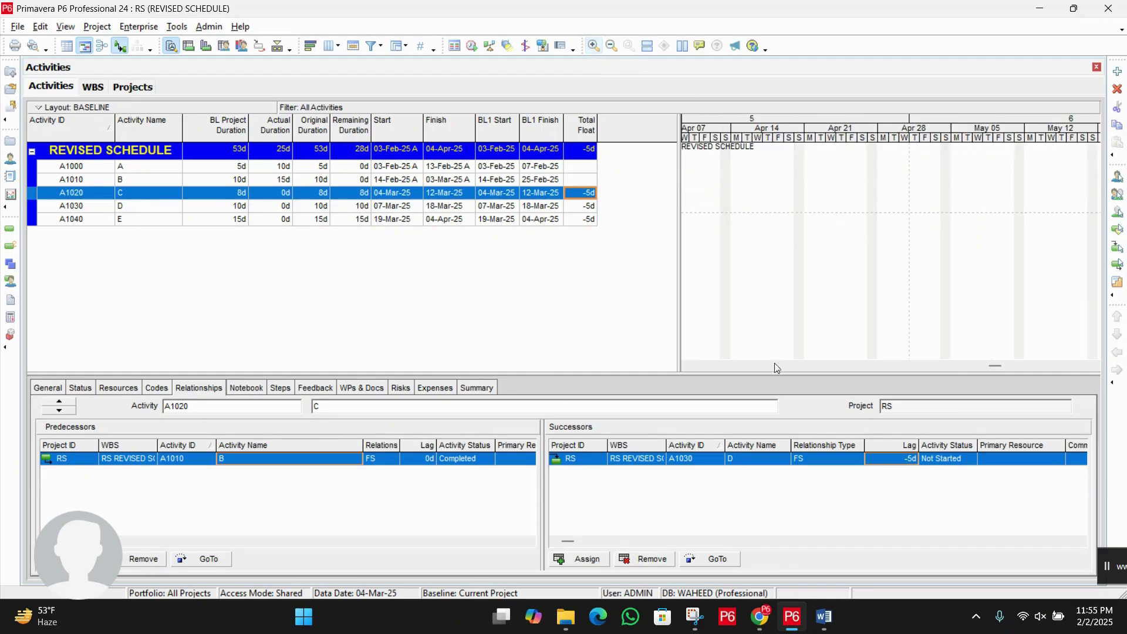
scroll(702, 365, "left", 5)
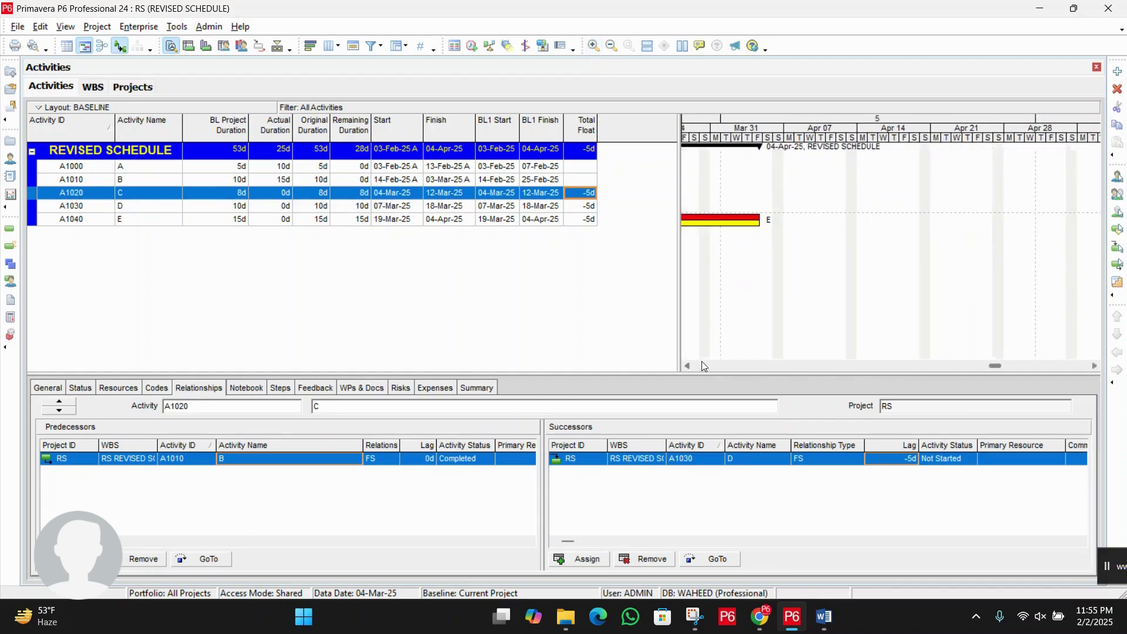
scroll(701, 361, "left", 5)
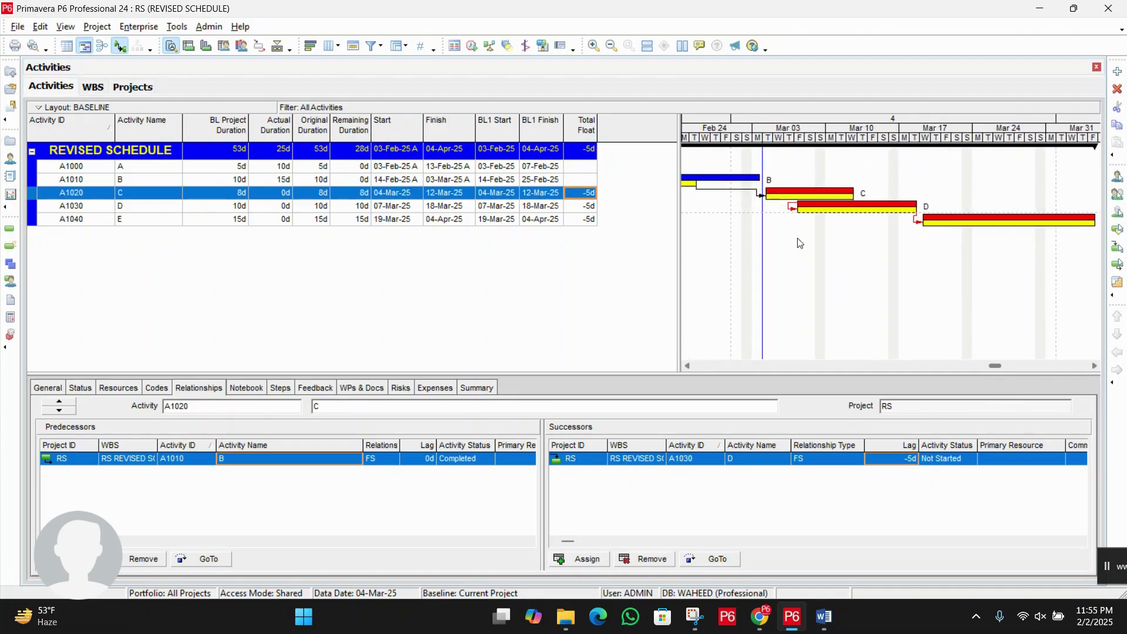
left_click(237, 221)
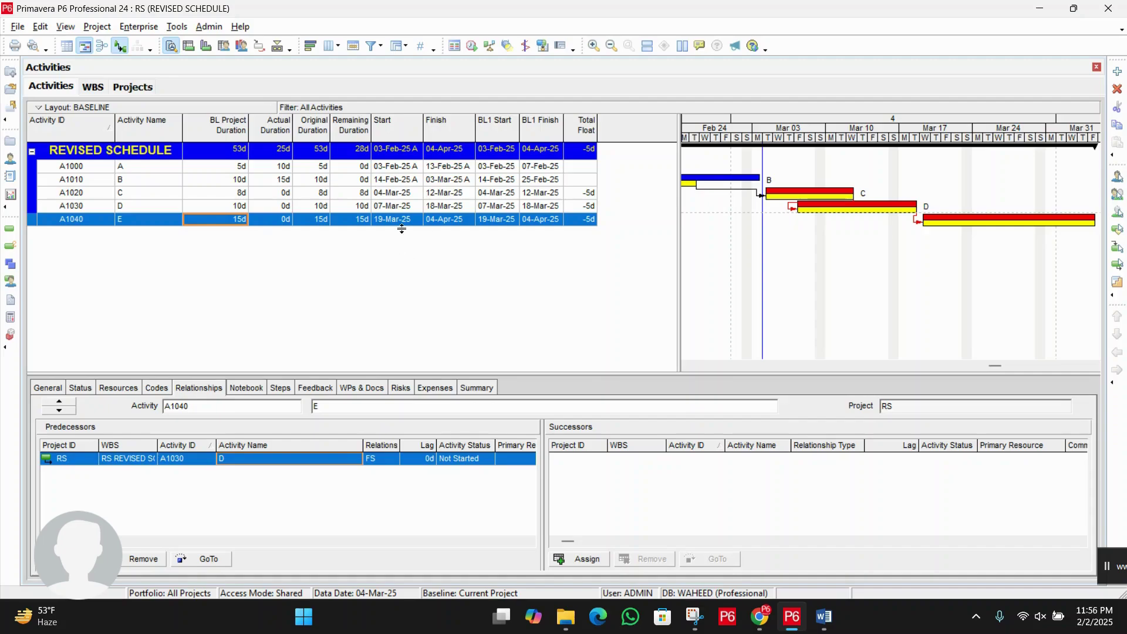
Step: Read the Crashing entry about adding extra resources in the Recovery Schedule Word document, and return to Primavera P6
left_click(823, 617)
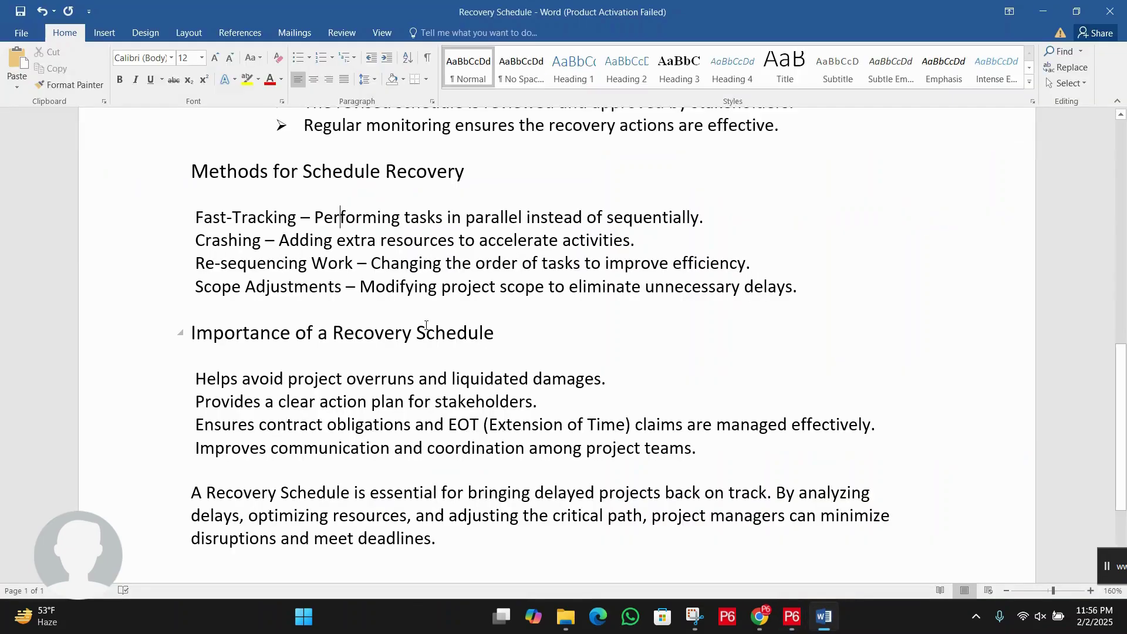
left_click(349, 242)
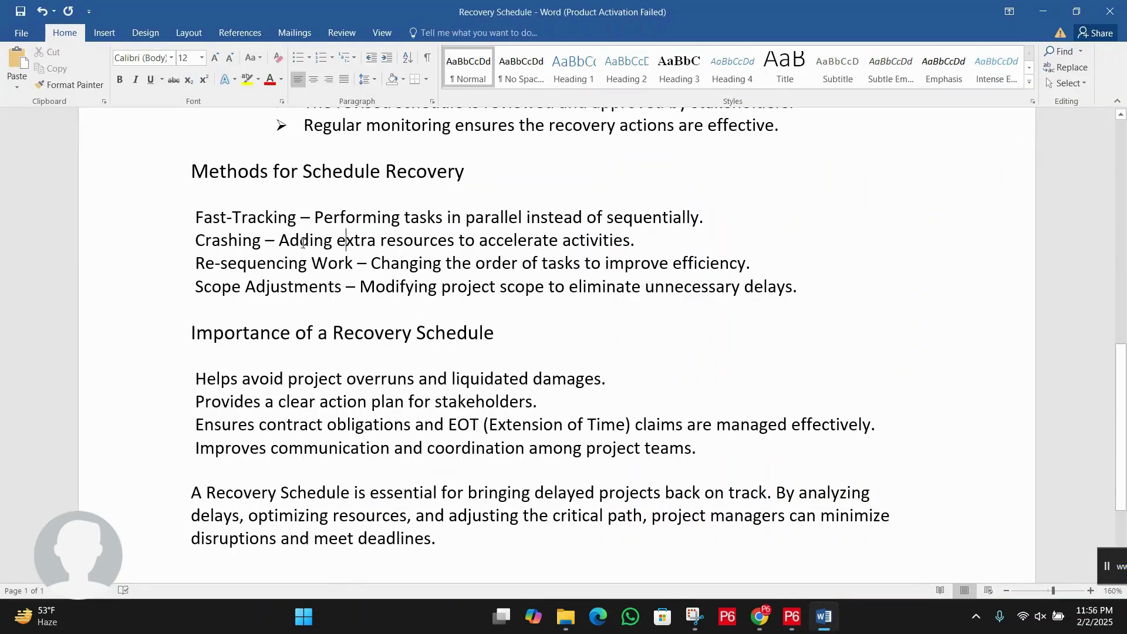
double_click(223, 241)
left_click(247, 263)
left_click(357, 263)
left_click_drag(618, 246, 479, 242)
left_click(382, 241)
left_click(791, 616)
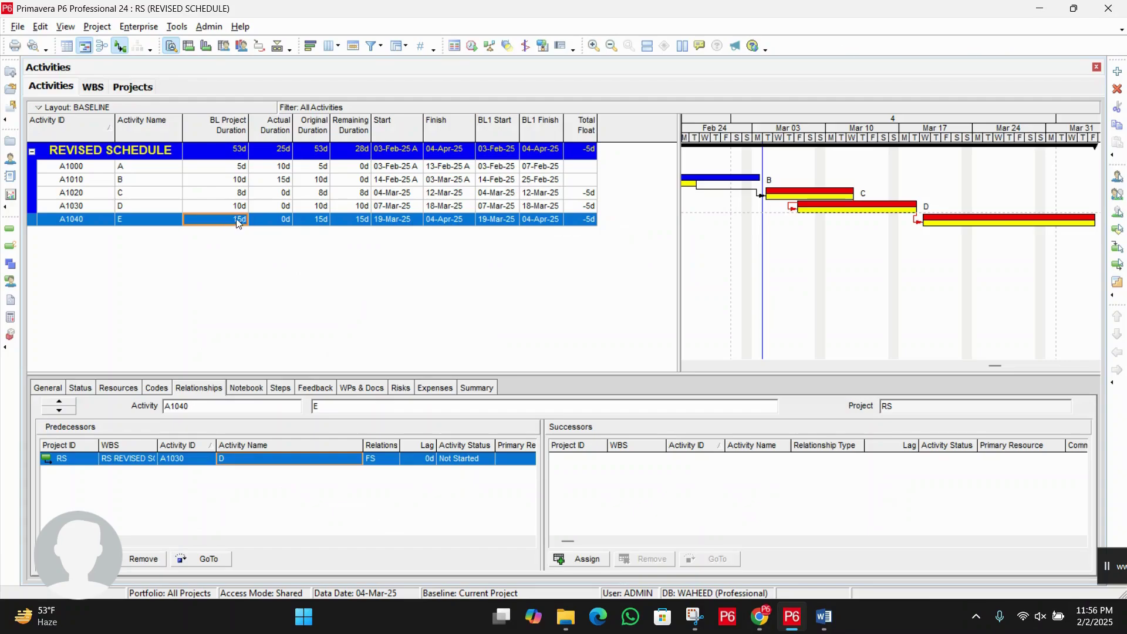
left_click(321, 220)
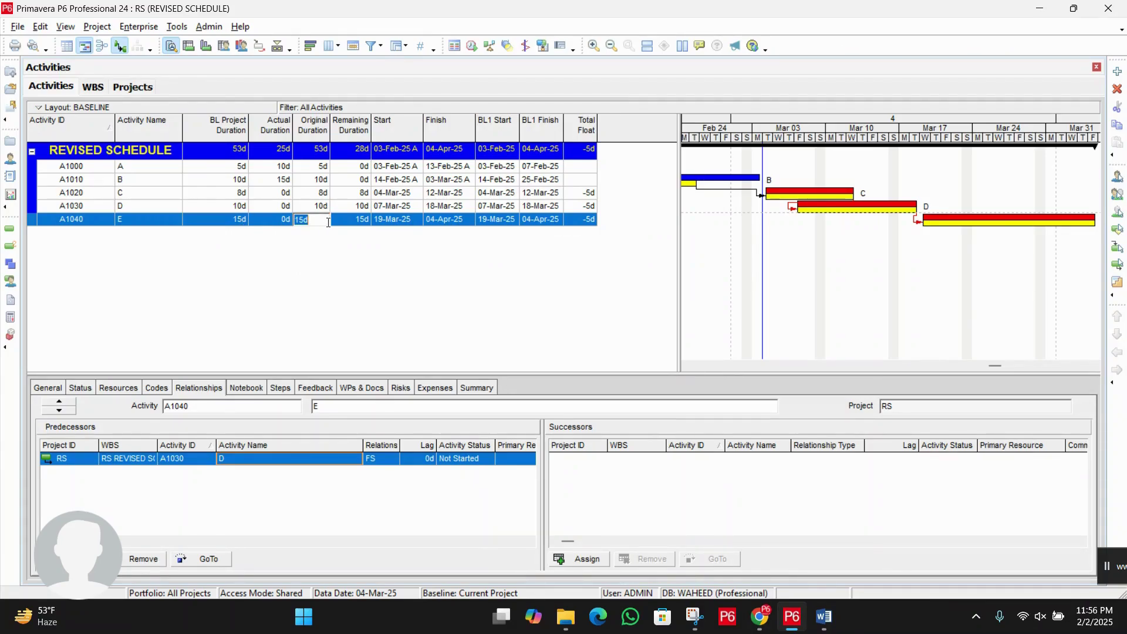
type("2")
key("Escape")
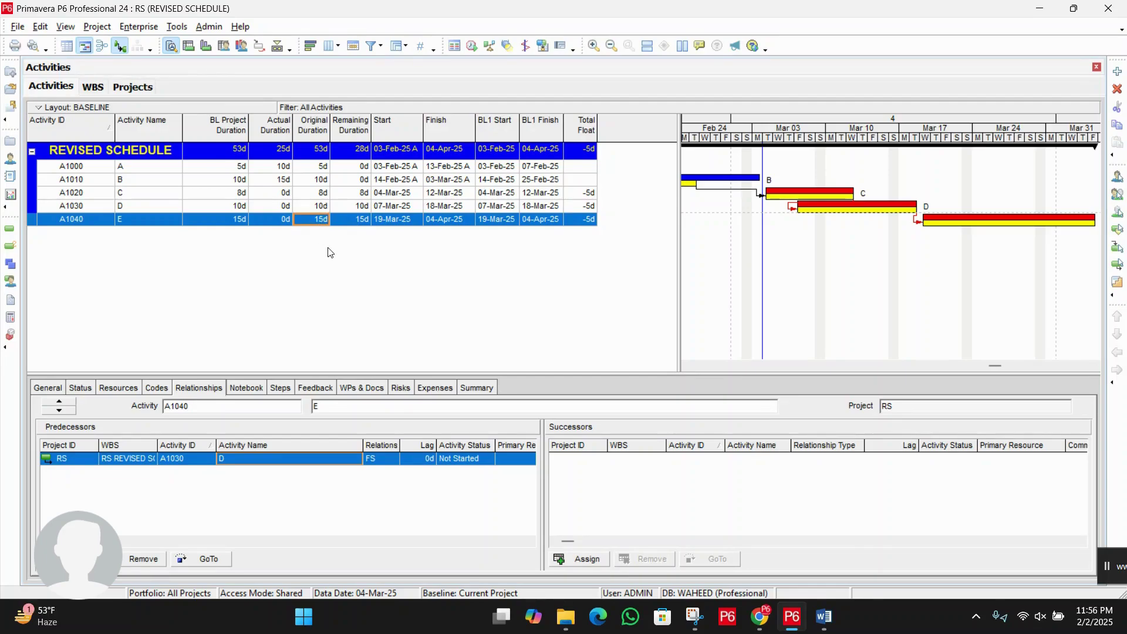
Step: Crash activity E by setting its original duration to 10 days, and reschedule the project
left_click(323, 221)
type("10")
key("Return")
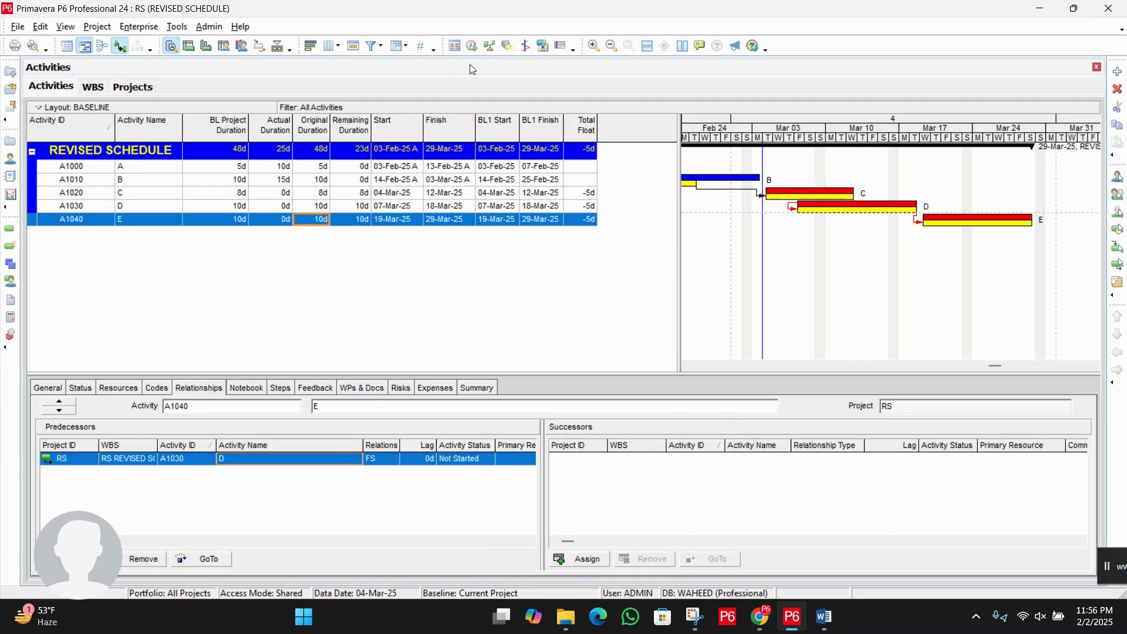
left_click(473, 46)
left_click(697, 266)
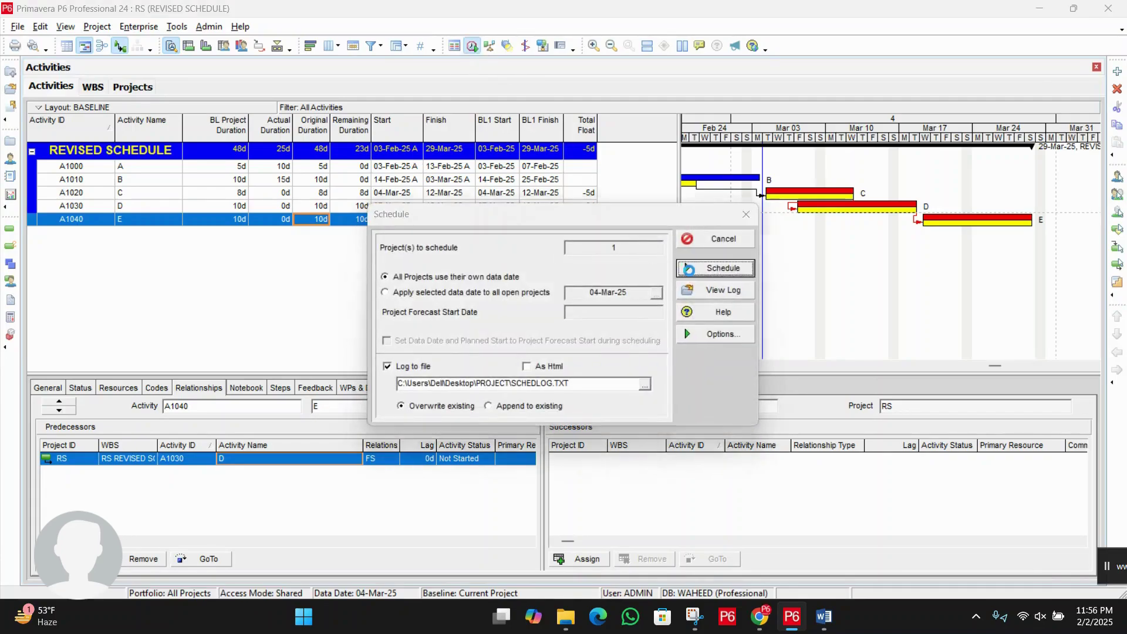
Step: Verify the total float of activities C, D and E with activity E's shortened duration
left_click(588, 194)
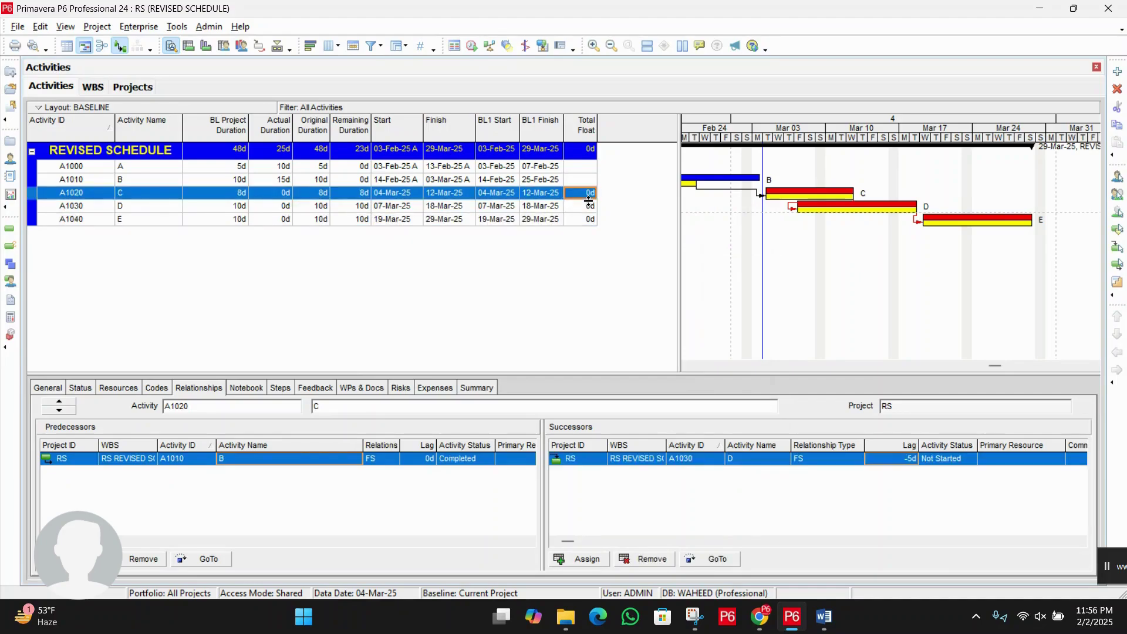
left_click(590, 206)
left_click(591, 220)
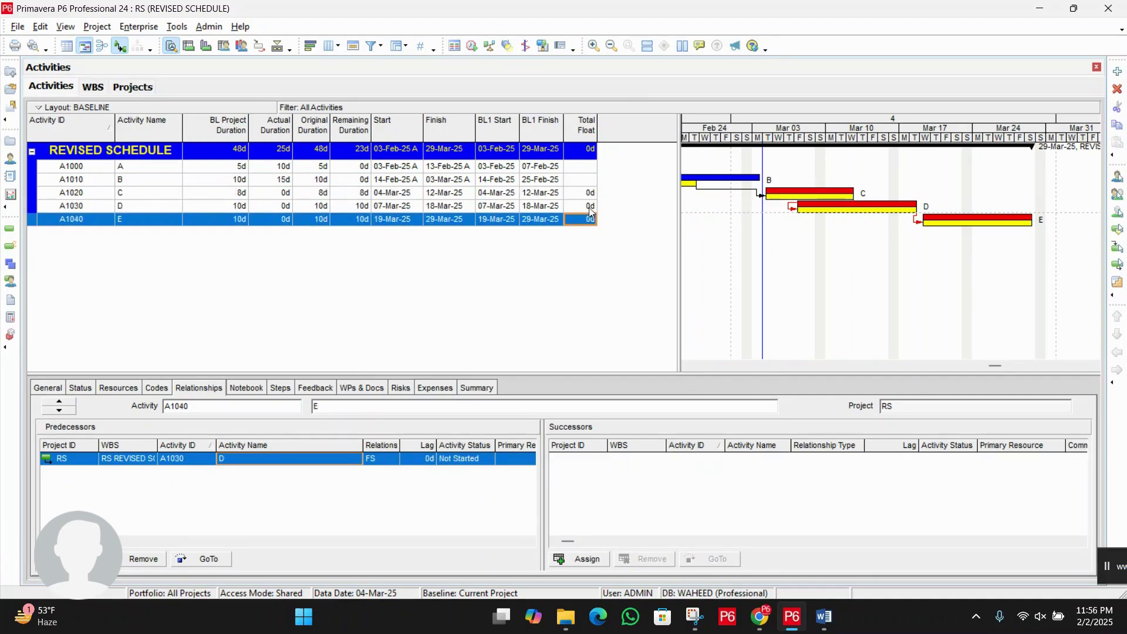
left_click(590, 206)
left_click(588, 194)
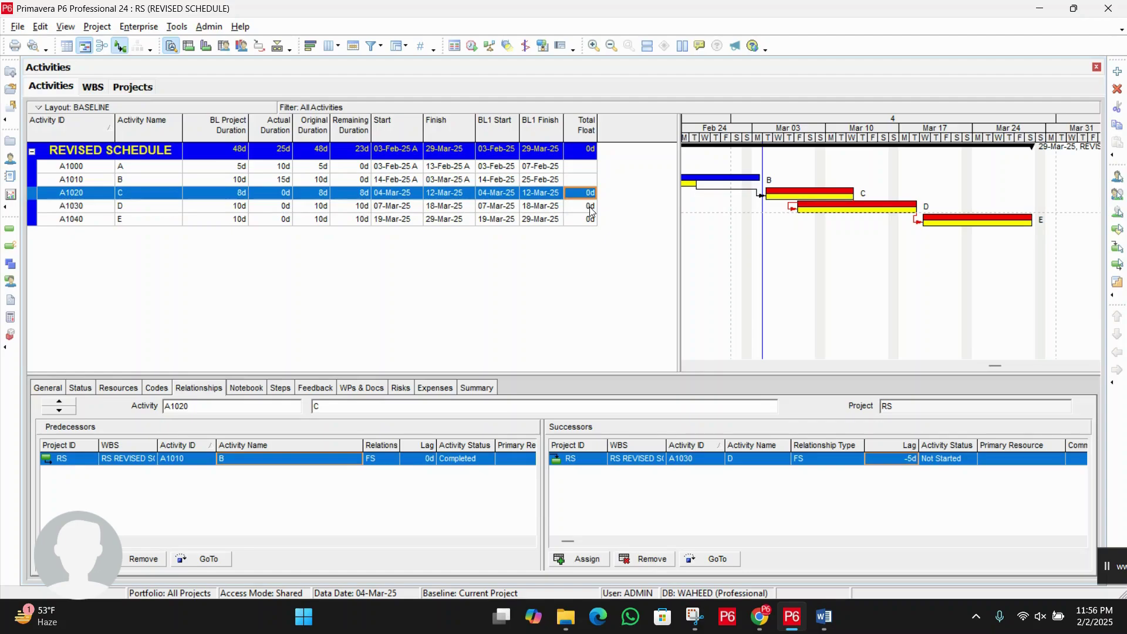
left_click(590, 206)
left_click(592, 220)
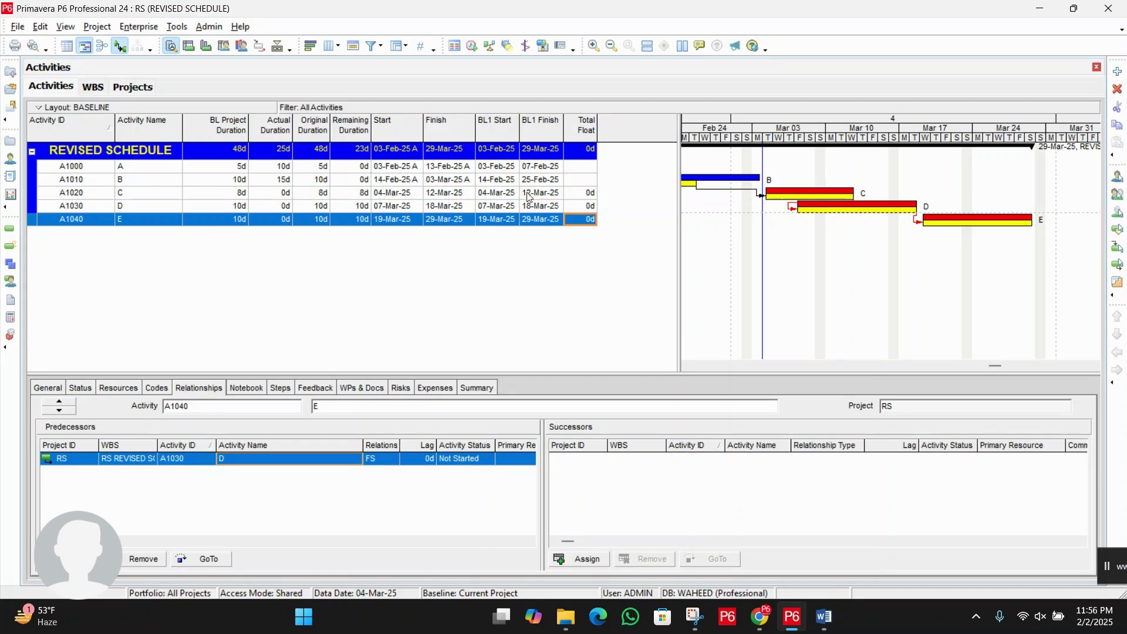
Step: Compare the REVISED SCHEDULE project's start and finish dates with its BL1 start and finish dates
left_click(396, 152)
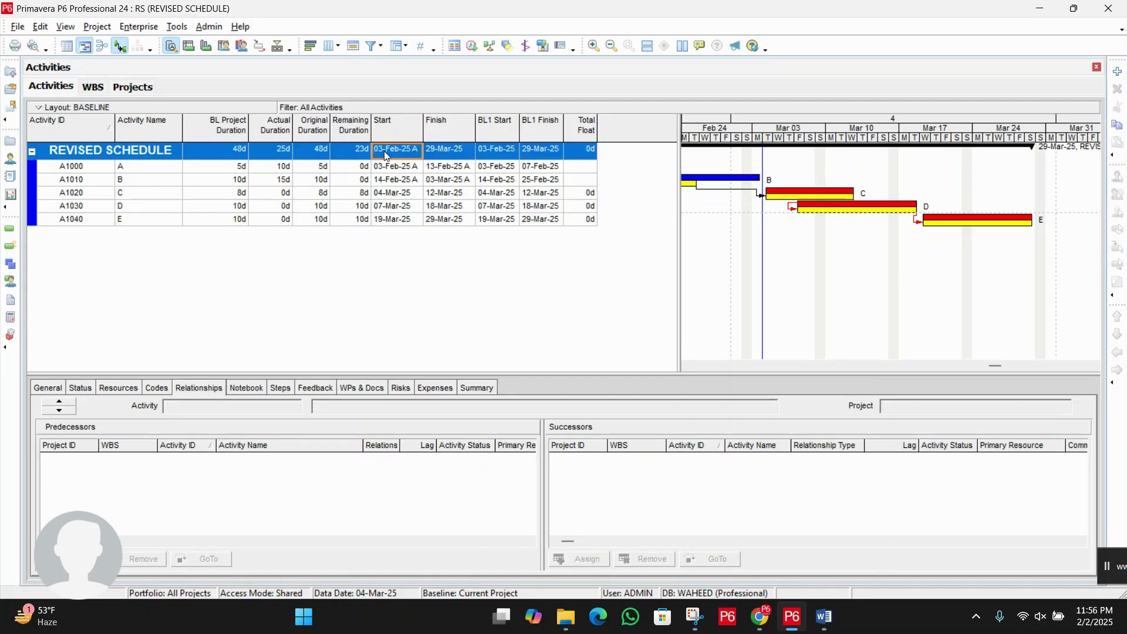
left_click(450, 154)
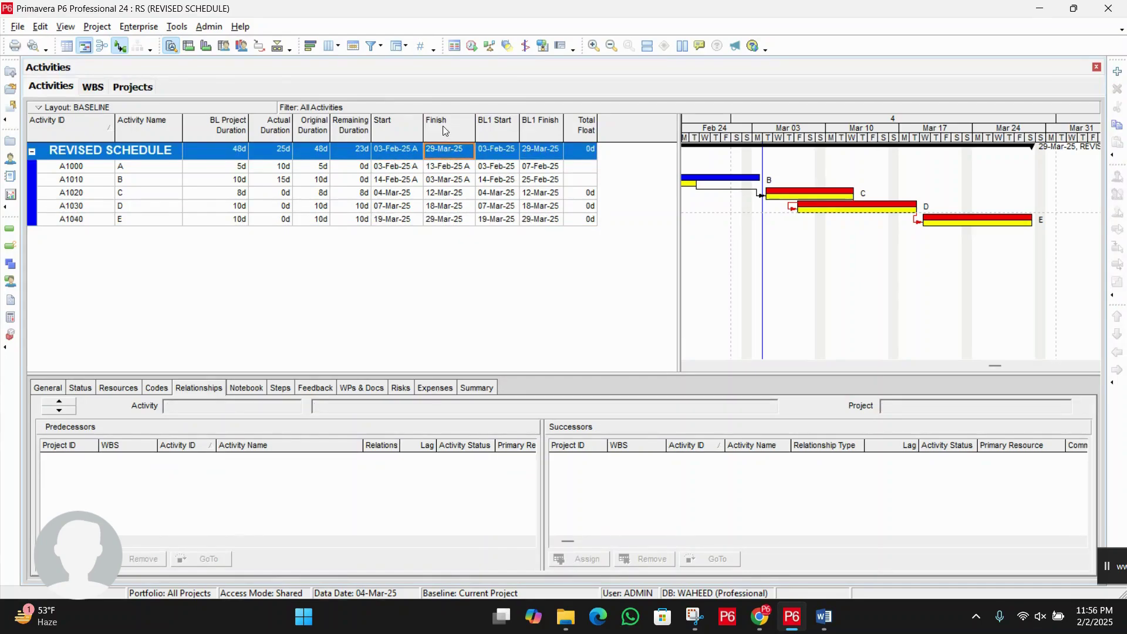
left_click(497, 154)
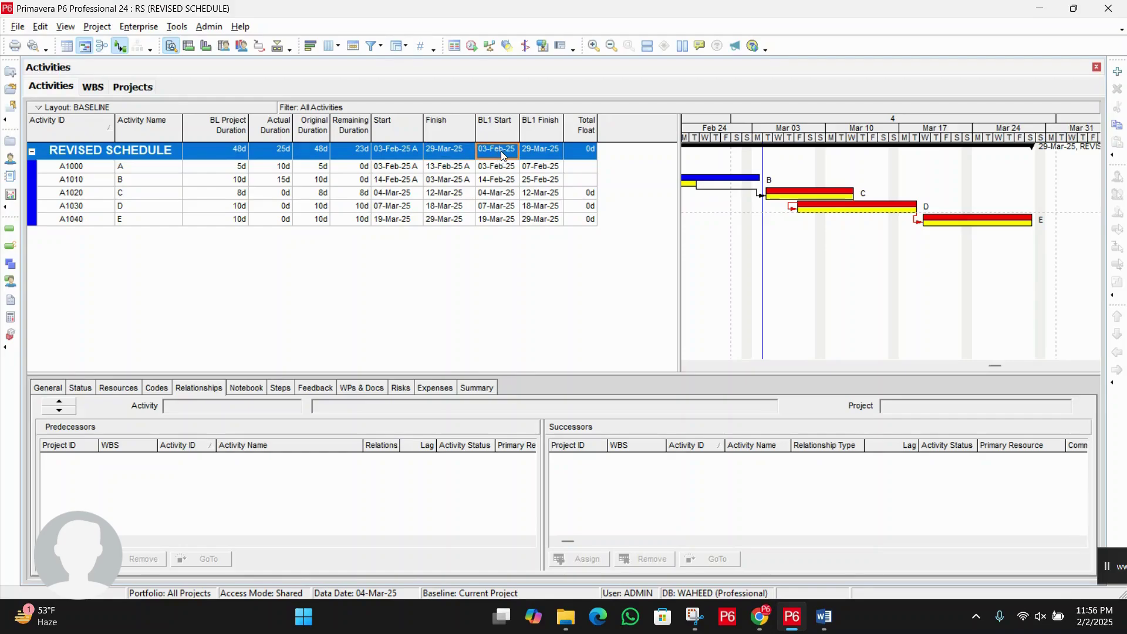
left_click(543, 154)
Step: Save a copy of the current REVISED SCHEDULE project as a new baseline and close baseline maintenance
left_click(95, 27)
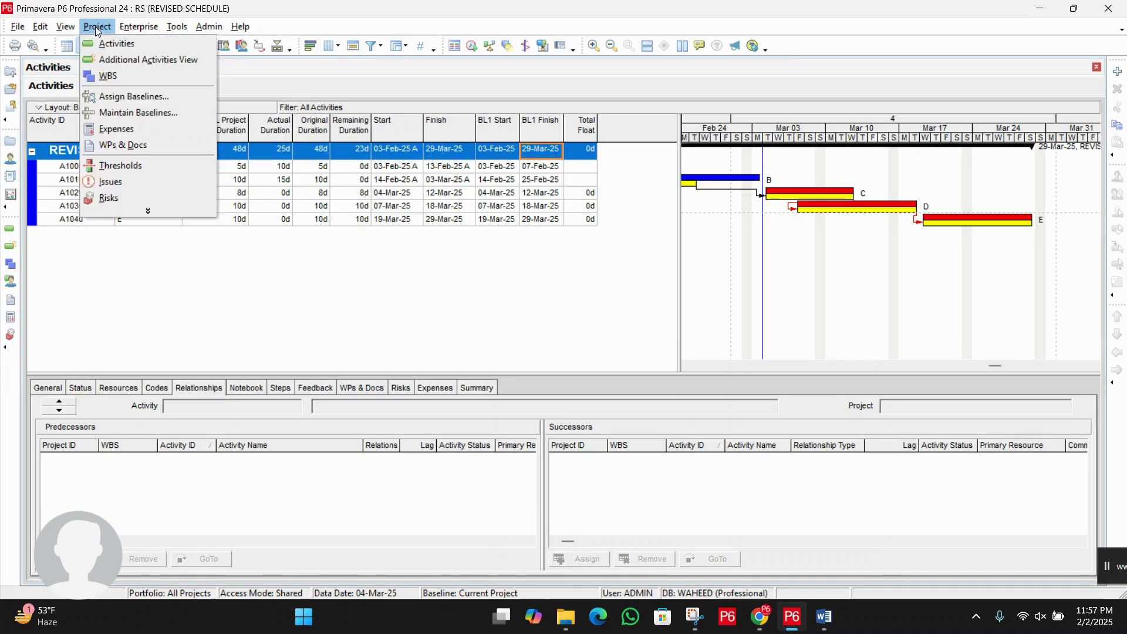
left_click(135, 112)
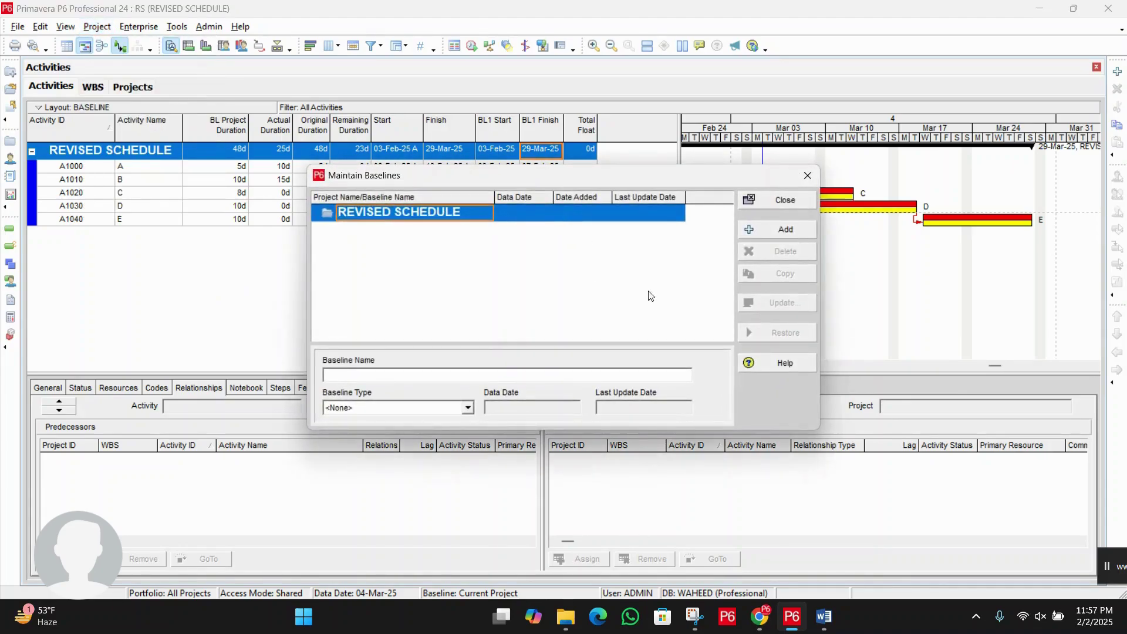
left_click(785, 229)
left_click(741, 275)
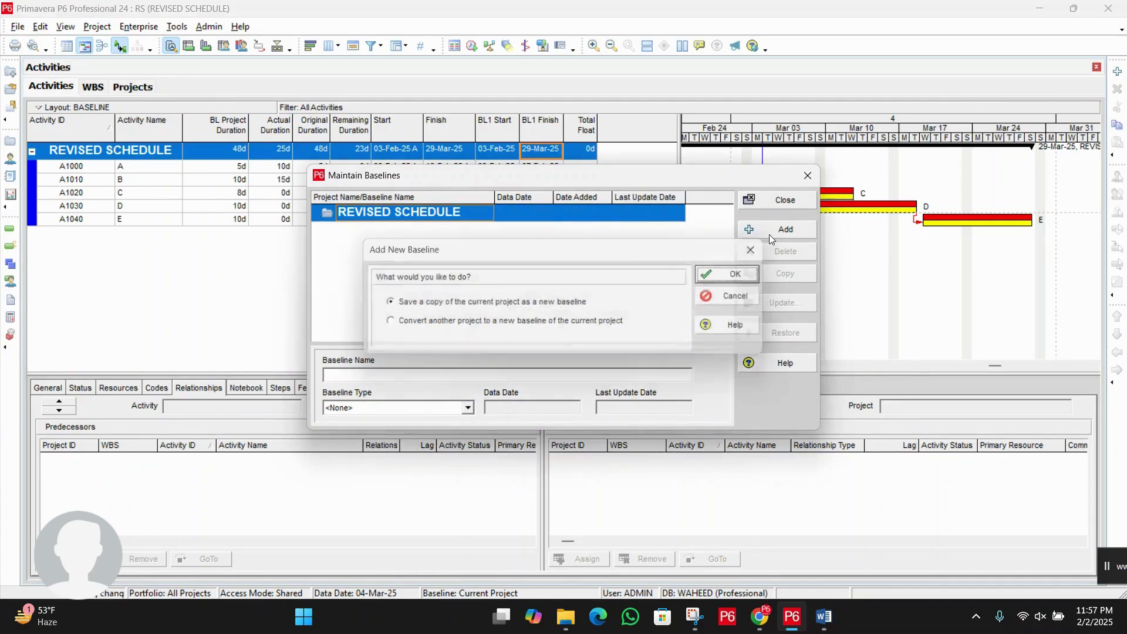
left_click(784, 200)
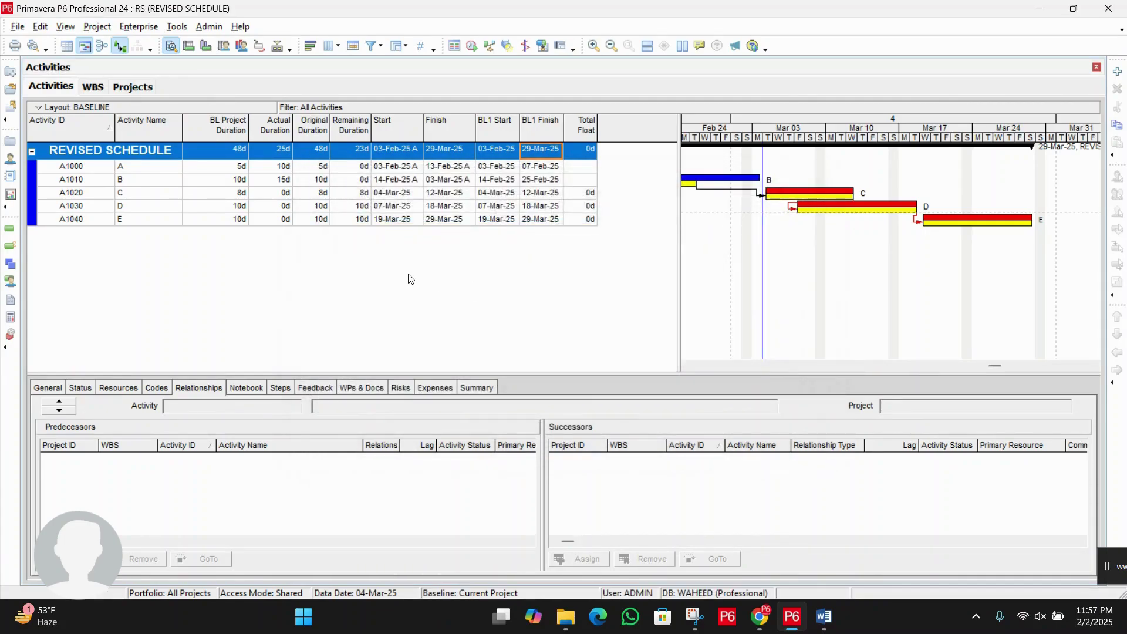
Step: Assign the REVISED SCHEDULE - B1 baseline as both the project baseline and the primary user baseline of the REVISED SCHEDULE project
left_click(97, 27)
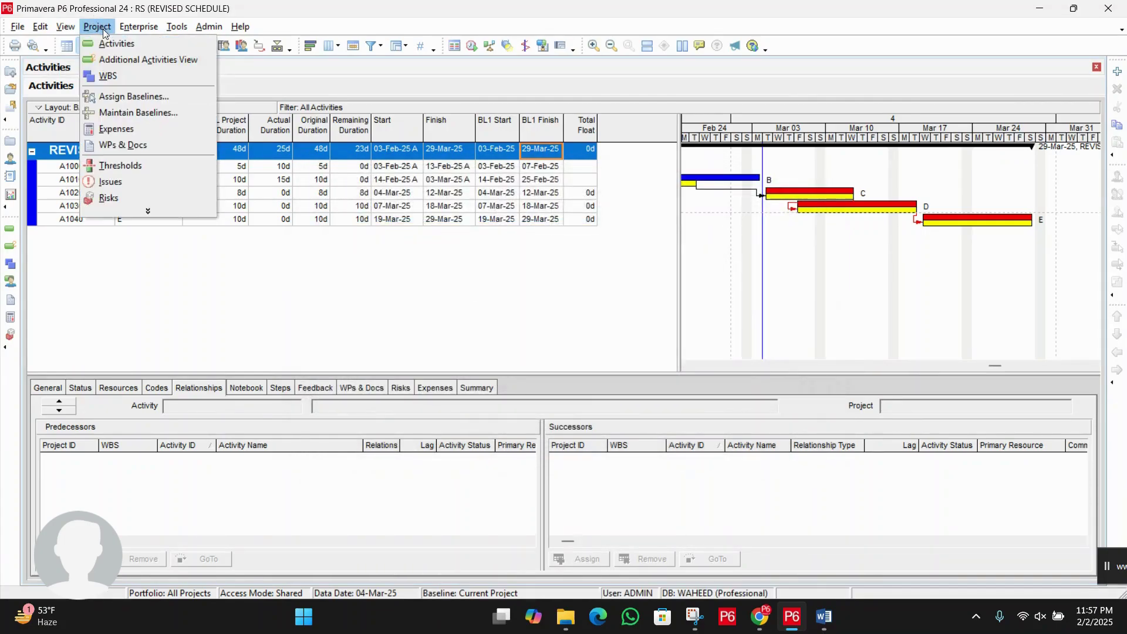
left_click(124, 97)
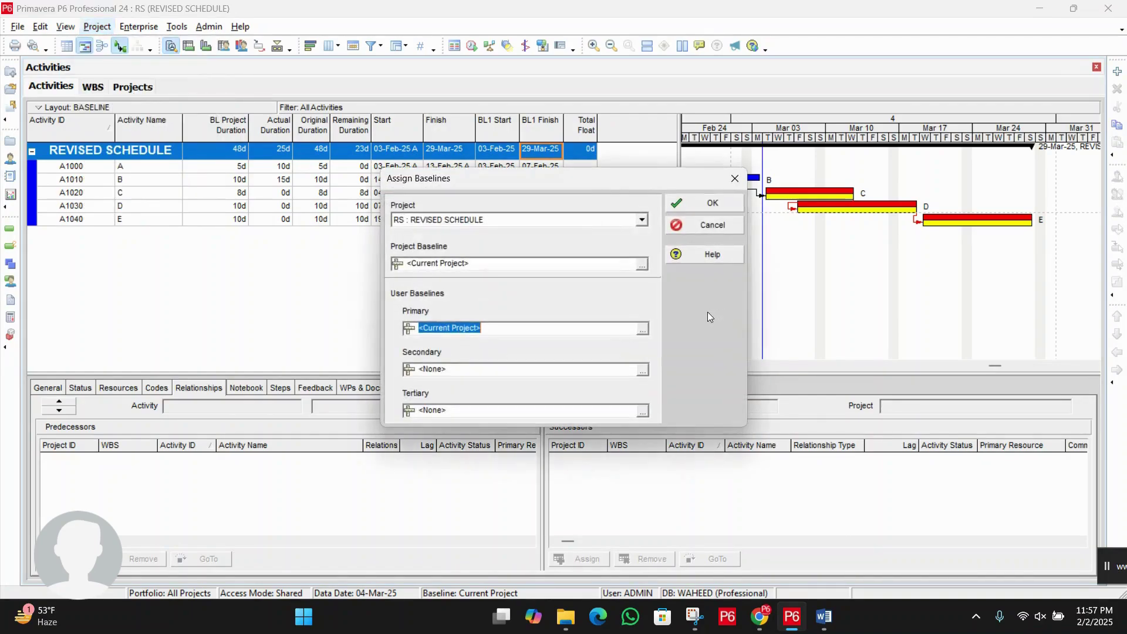
left_click(641, 265)
left_click(652, 261)
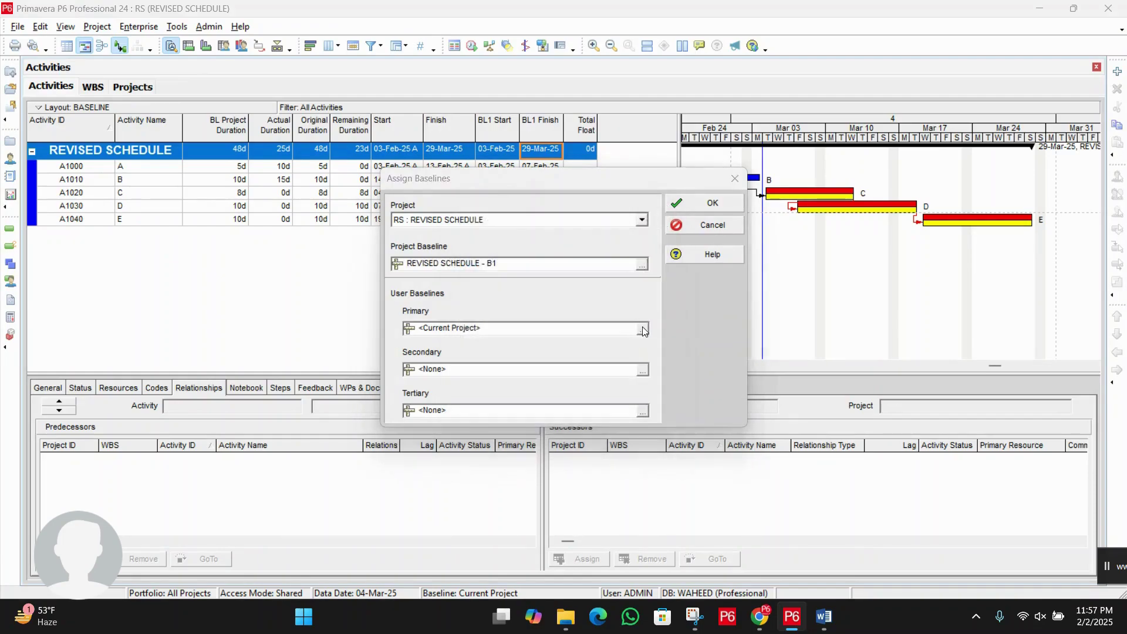
left_click(642, 329)
left_click(652, 262)
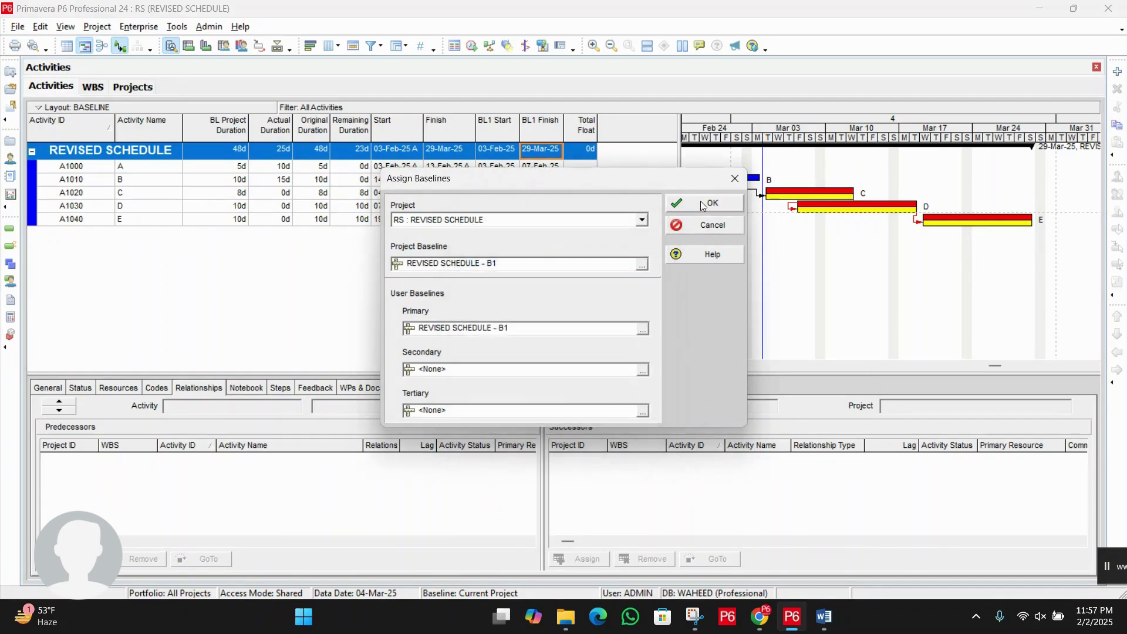
left_click(702, 206)
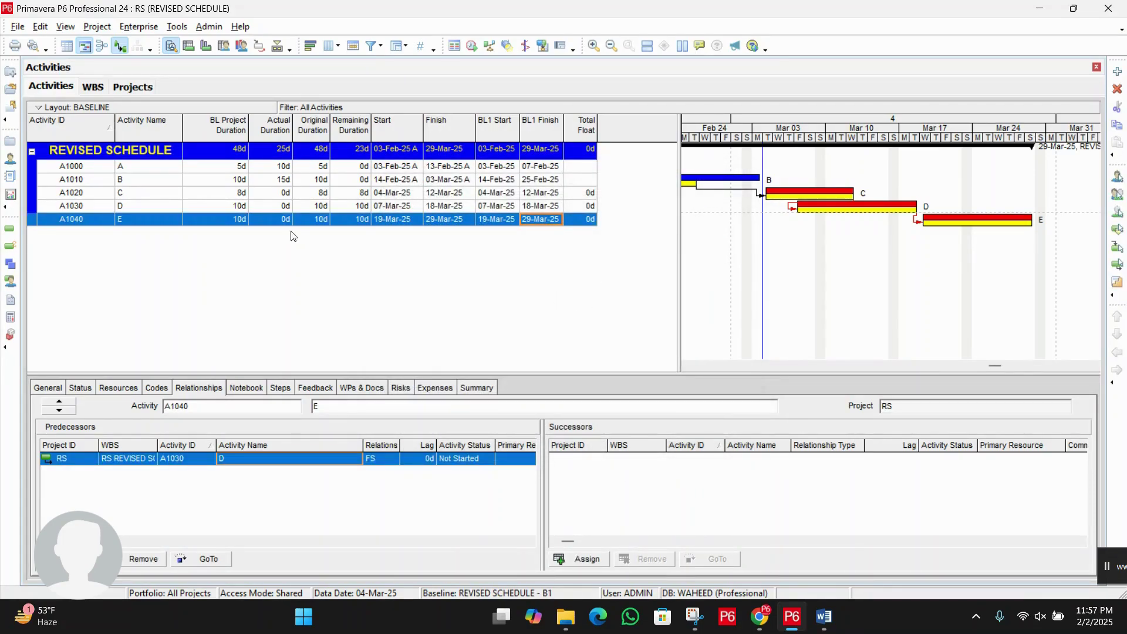
Step: Review the original durations, remaining durations and total float of activities C, D and E with the new baseline assigned
left_click(392, 194)
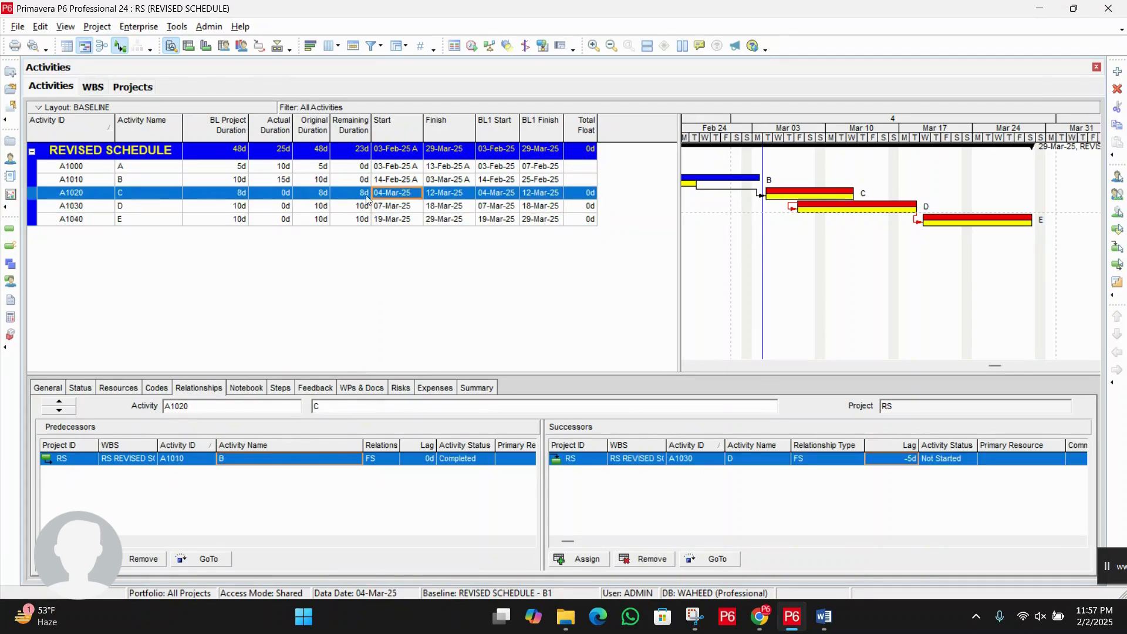
left_click(320, 207)
left_click(323, 219)
left_click(345, 207)
left_click(348, 221)
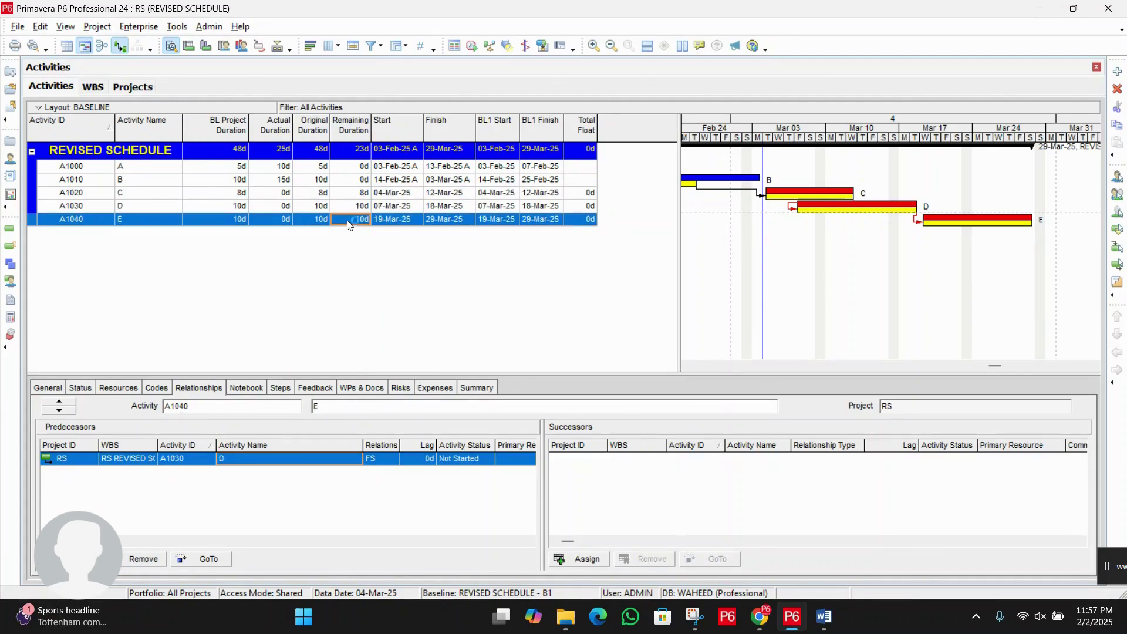
left_click(343, 196)
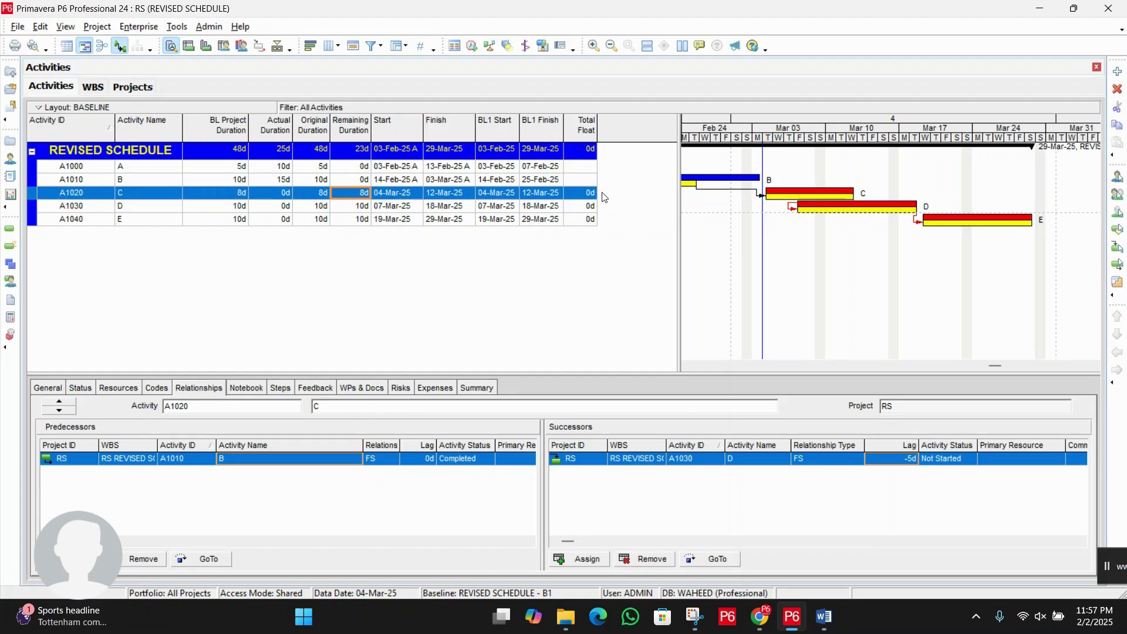
left_click(590, 206)
left_click(590, 222)
left_click(589, 206)
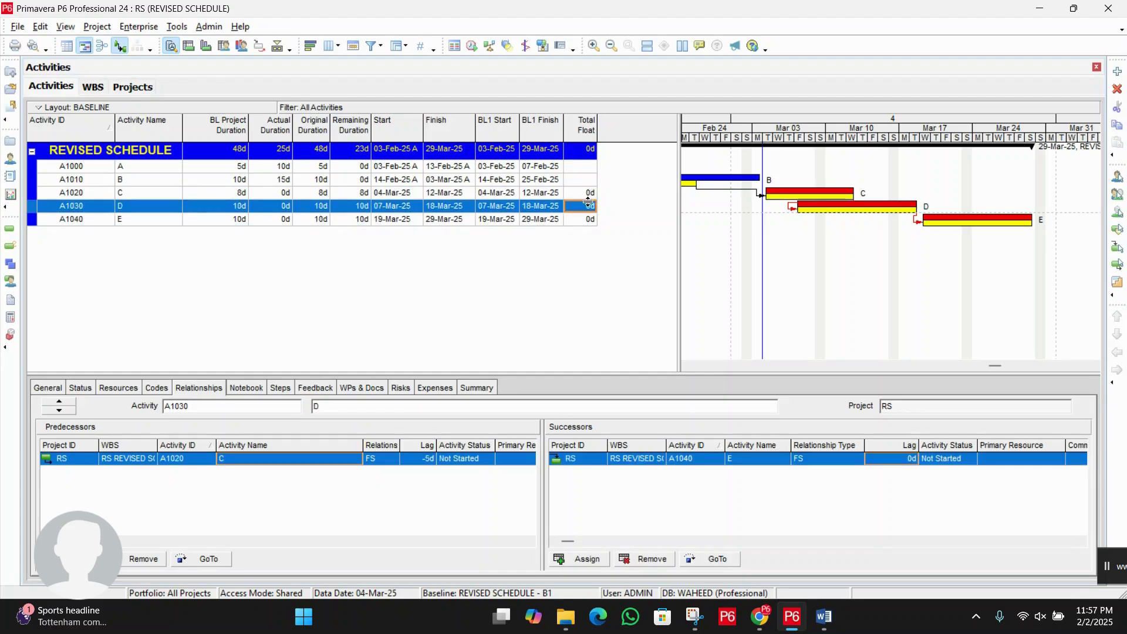
left_click(586, 193)
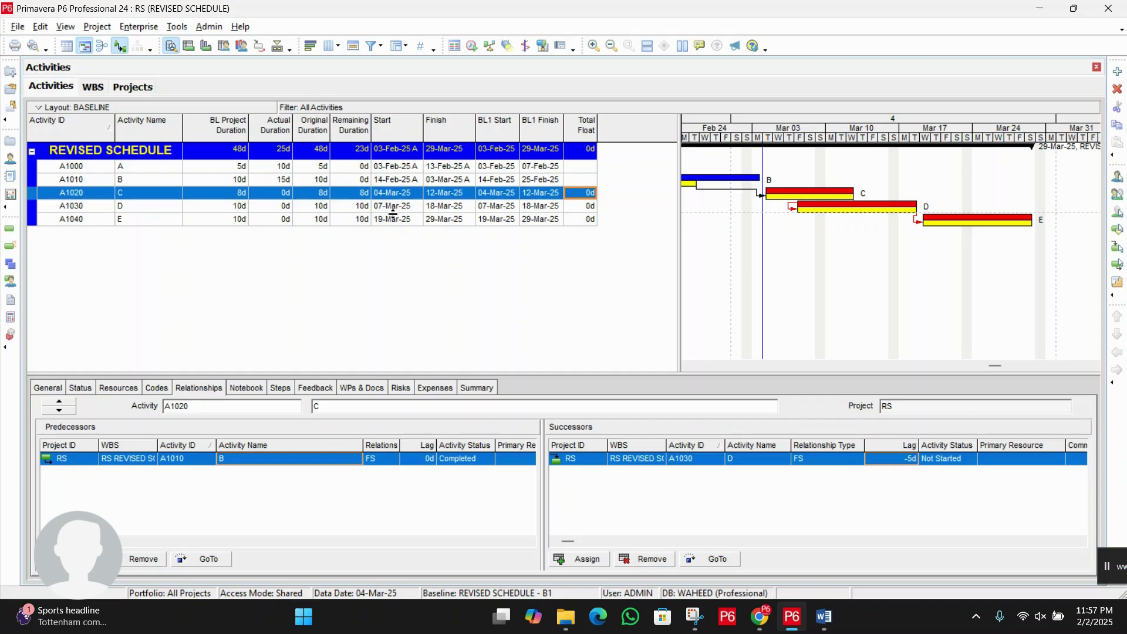